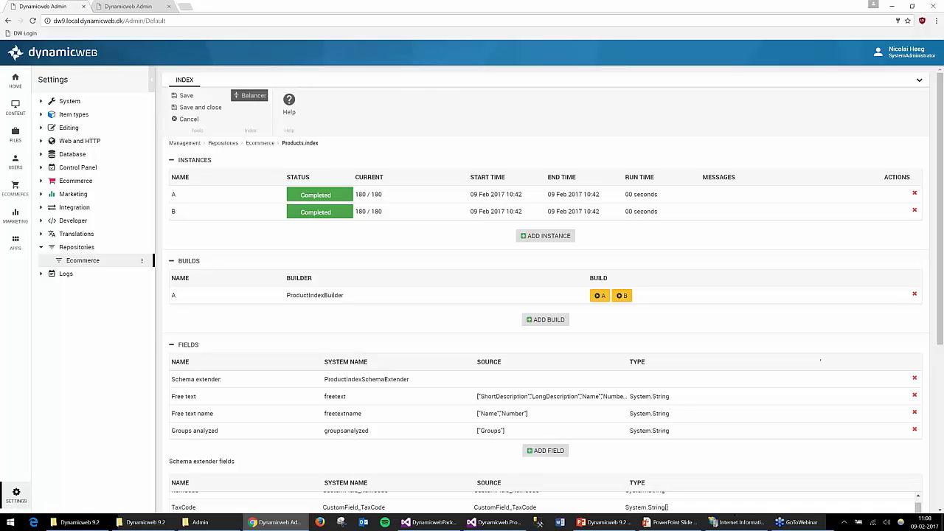
Step: Try the Dynamicweb.Indexing.Balancing.LastUpdated balancer on the Products index, and discard the change
click(251, 95)
click(557, 123)
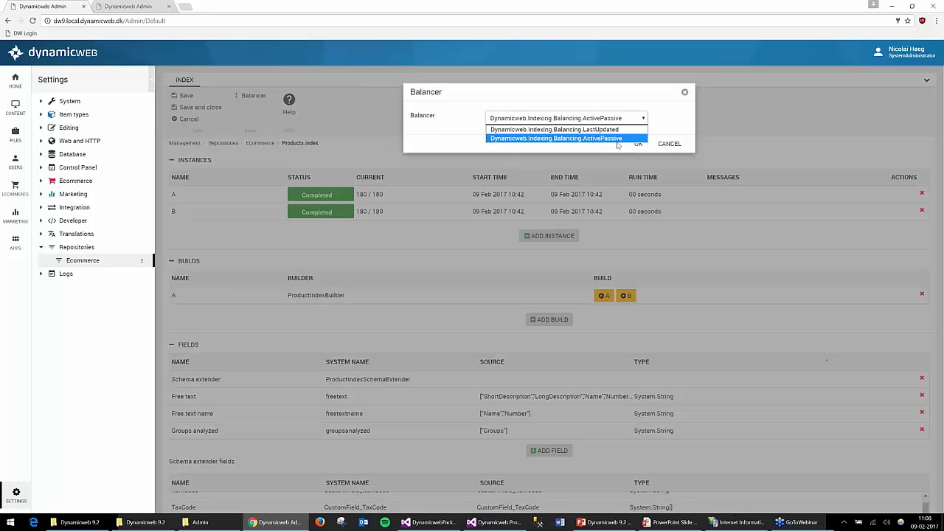
click(621, 130)
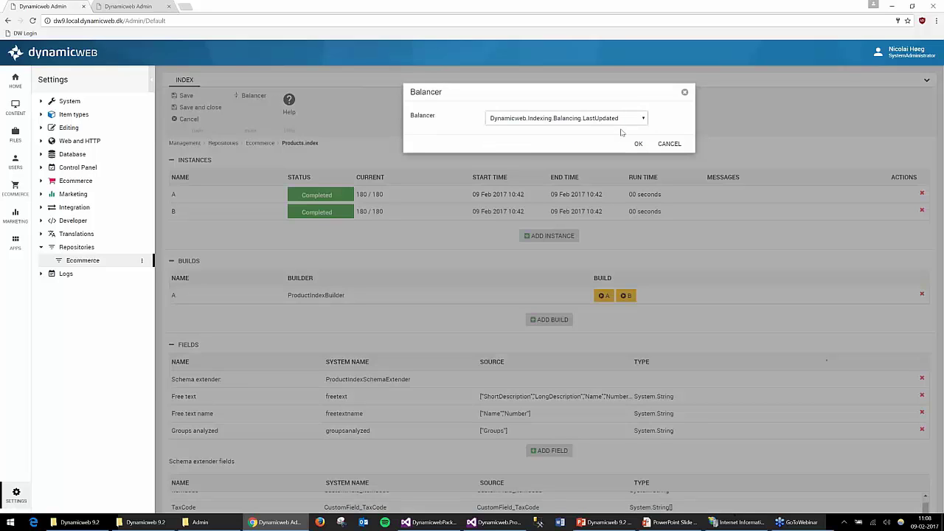
click(669, 145)
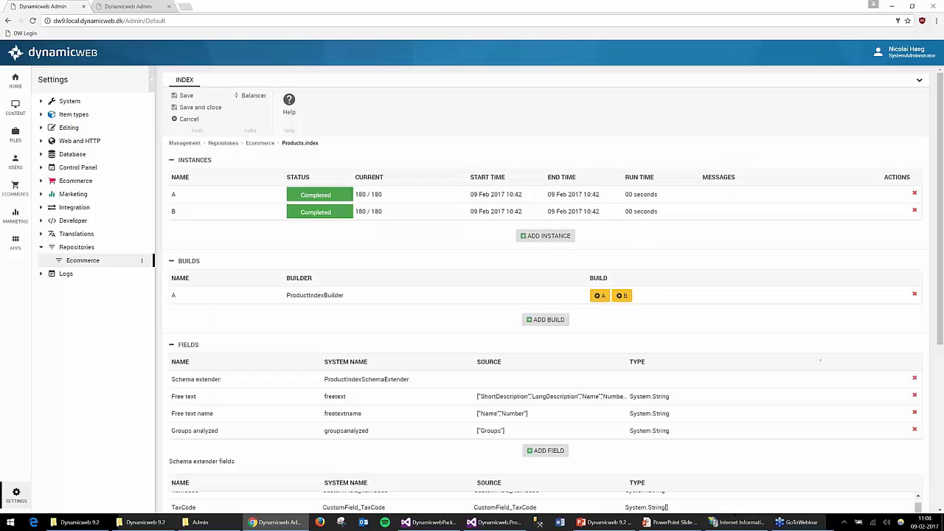
Step: Open build A of the Products index, choose Every time for its notifications, and look over the notification fields
scroll(487, 258, down, 3)
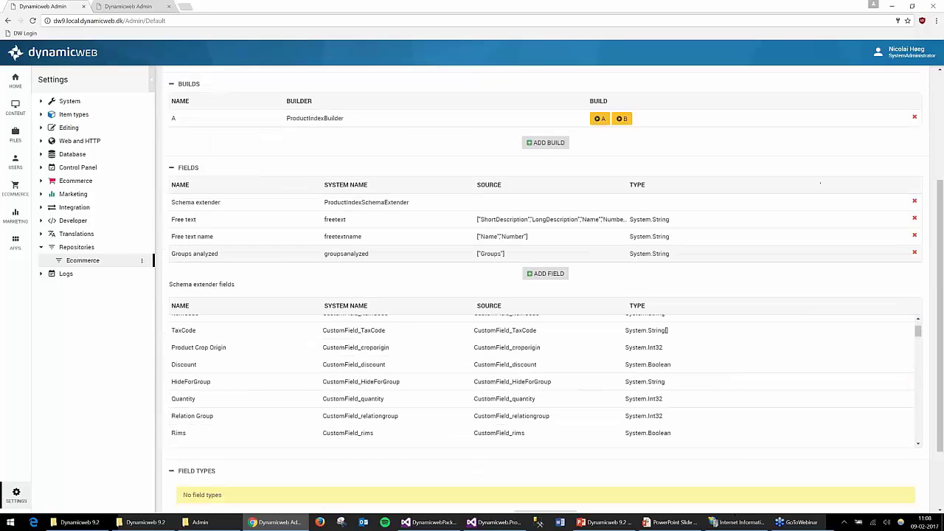
scroll(486, 258, up, 2)
scroll(477, 250, up, 2)
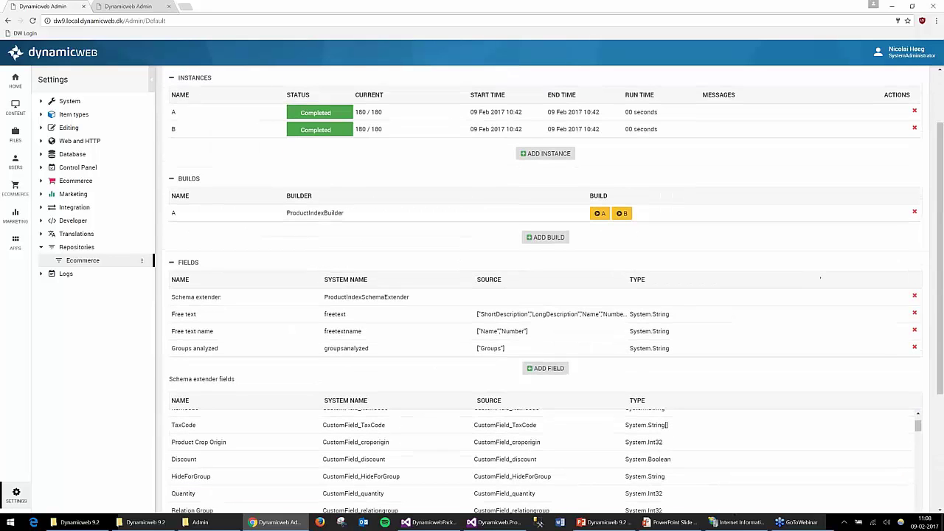
click(307, 297)
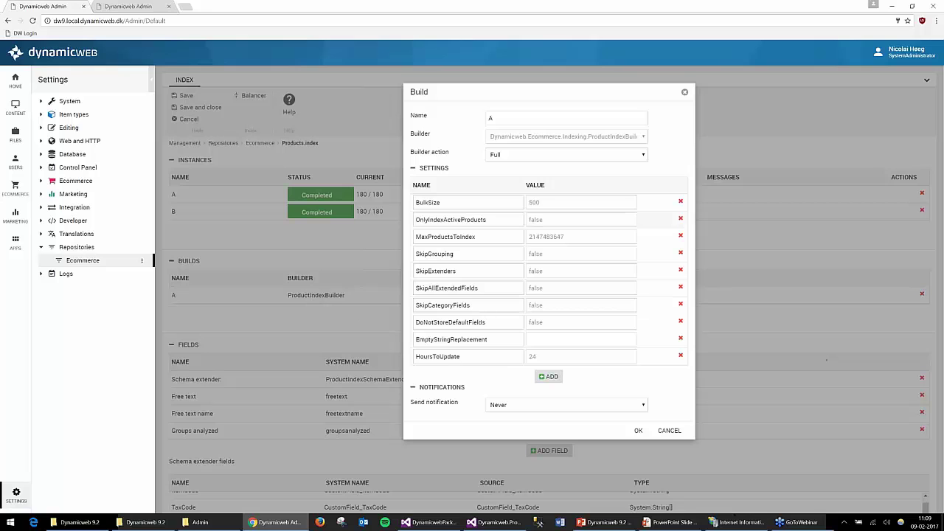
click(598, 405)
click(594, 414)
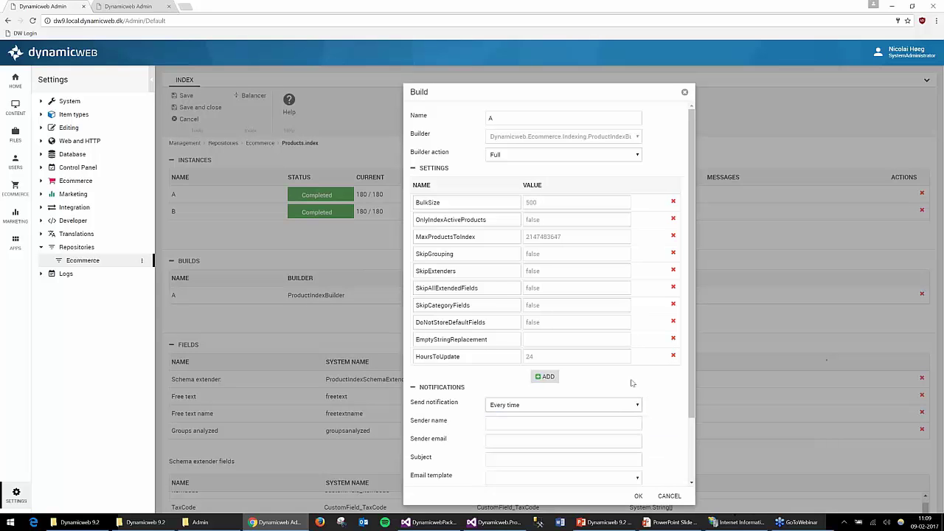
scroll(647, 370, down, 2)
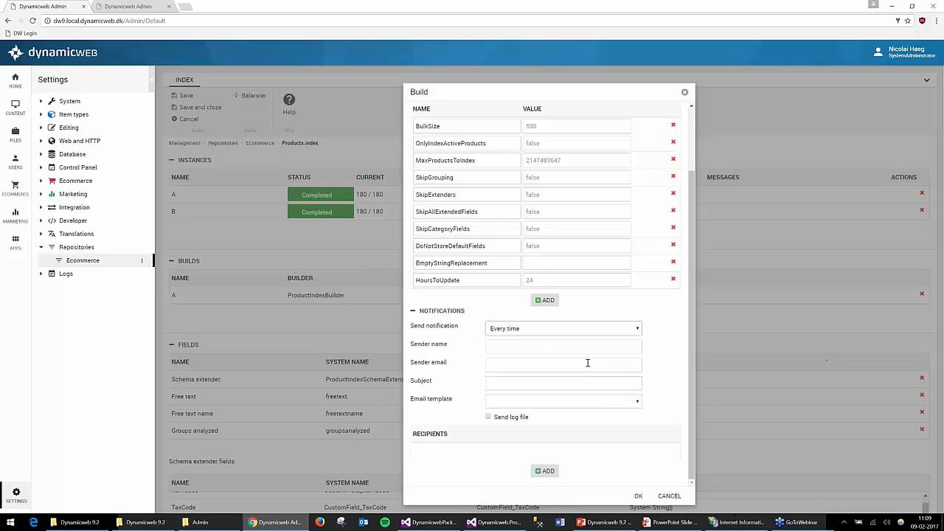
scroll(632, 394, up, 2)
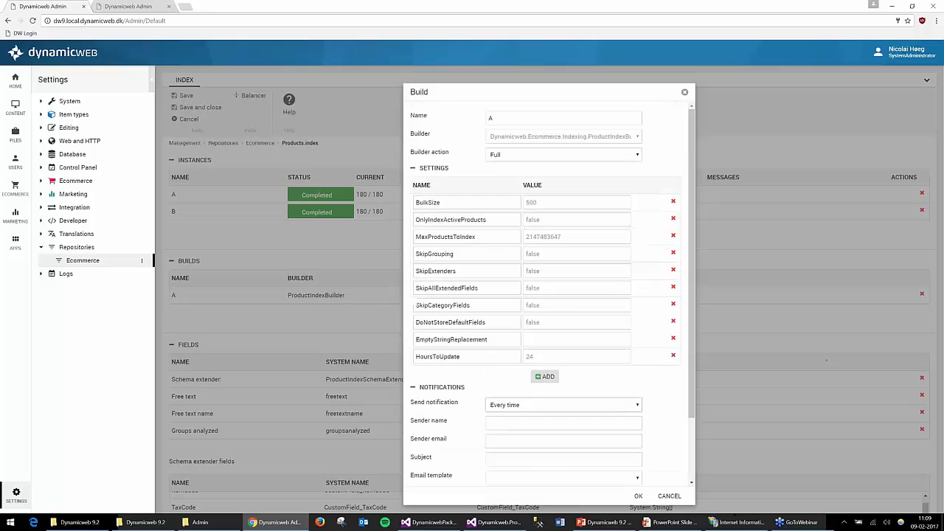
scroll(656, 420, down, 2)
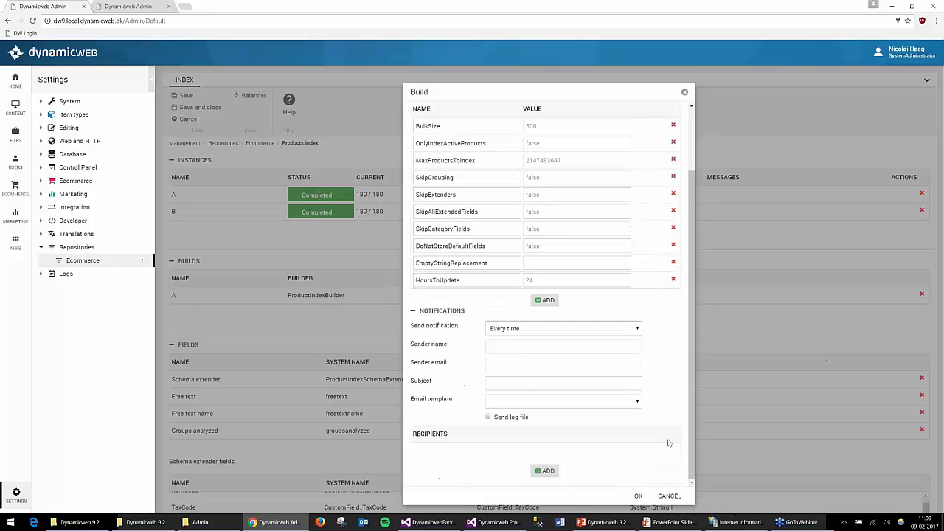
Step: Change build A's notification setting to On failure
click(581, 333)
click(537, 358)
scroll(661, 430, up, 2)
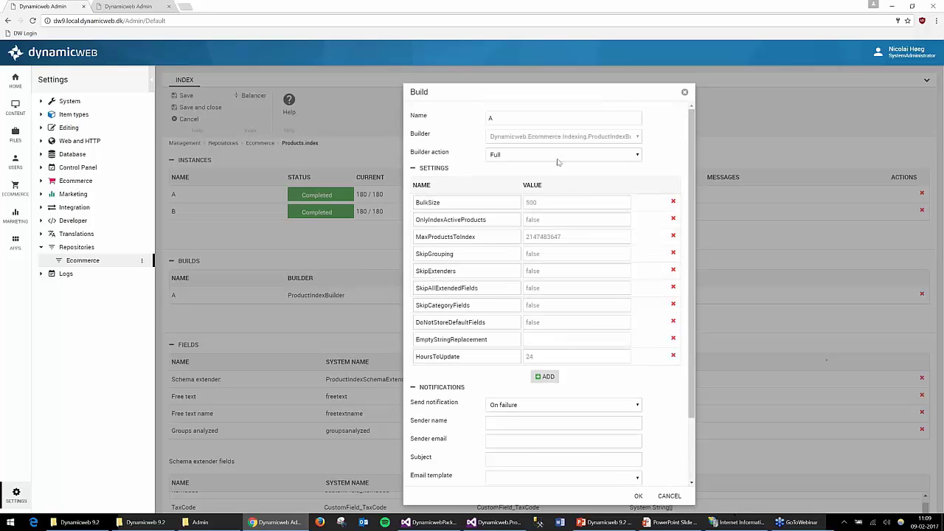
Step: Try the Update builder action, select the HoursToUpdate value, and close build A without saving
click(560, 155)
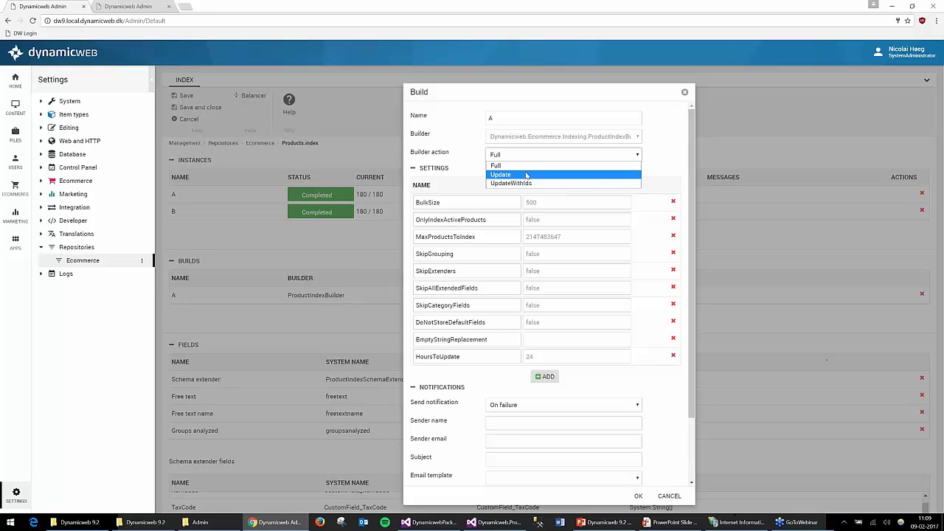
click(527, 175)
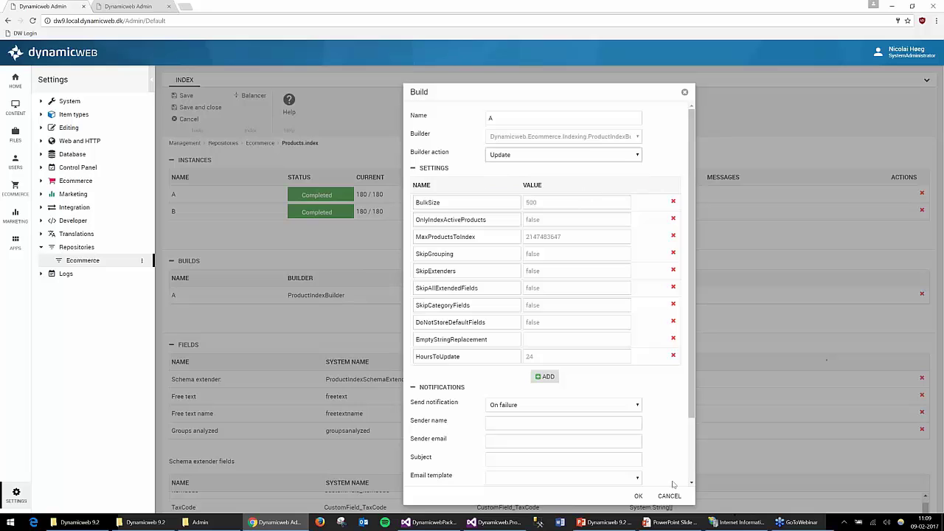
click(489, 355)
key(Tab)
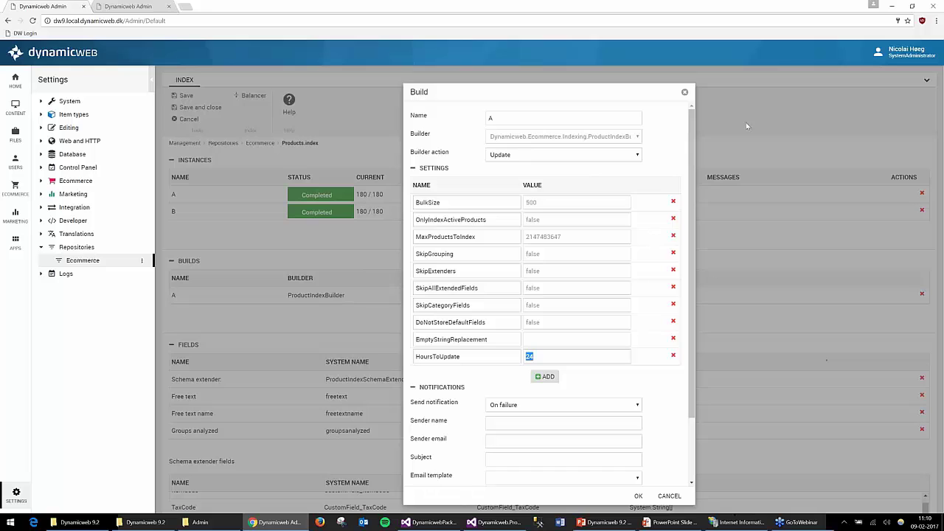
click(685, 94)
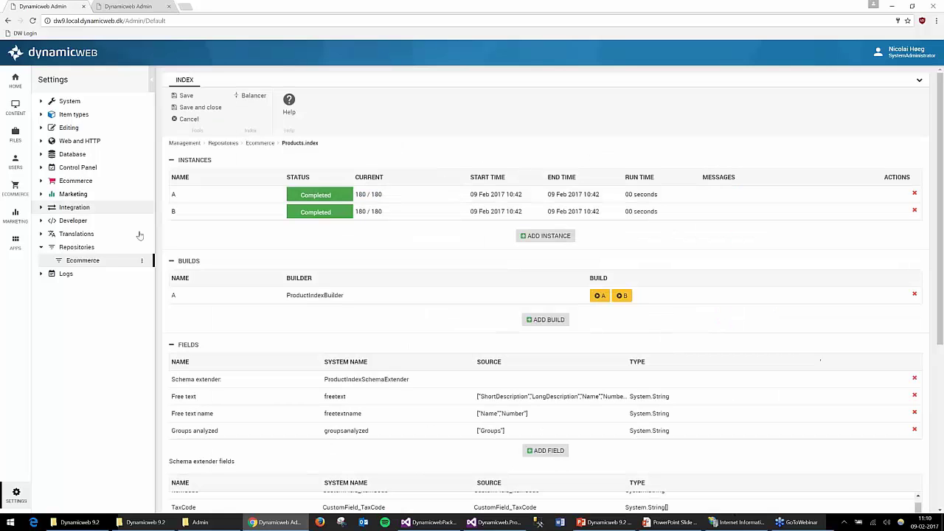
Step: Open All products.query from the Ecommerce repository and add a blank expression below the Group IDs expression
click(102, 267)
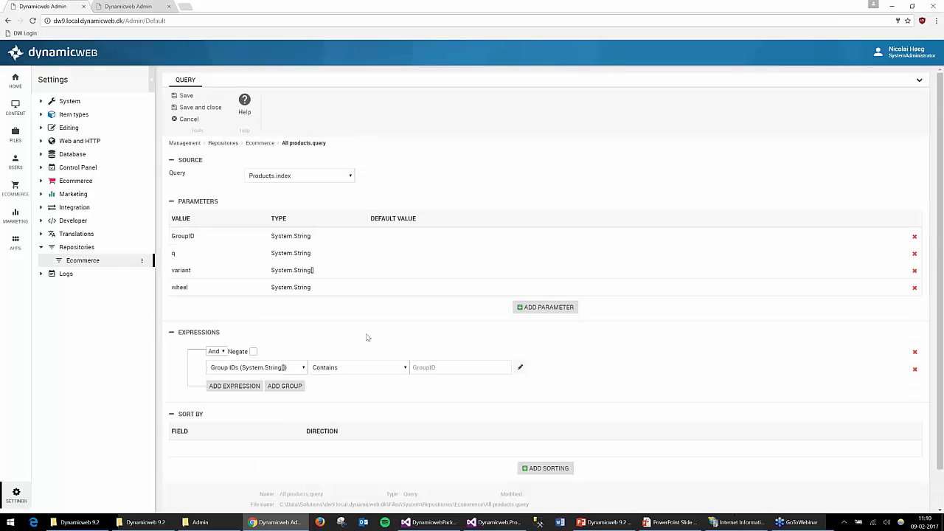
scroll(400, 309, down, 1)
scroll(401, 309, up, 1)
scroll(406, 305, down, 1)
click(243, 345)
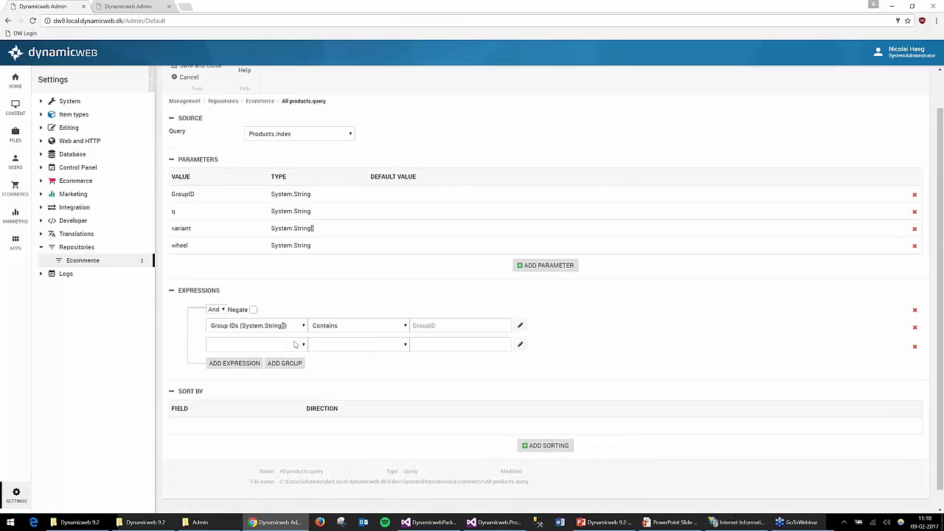
click(293, 344)
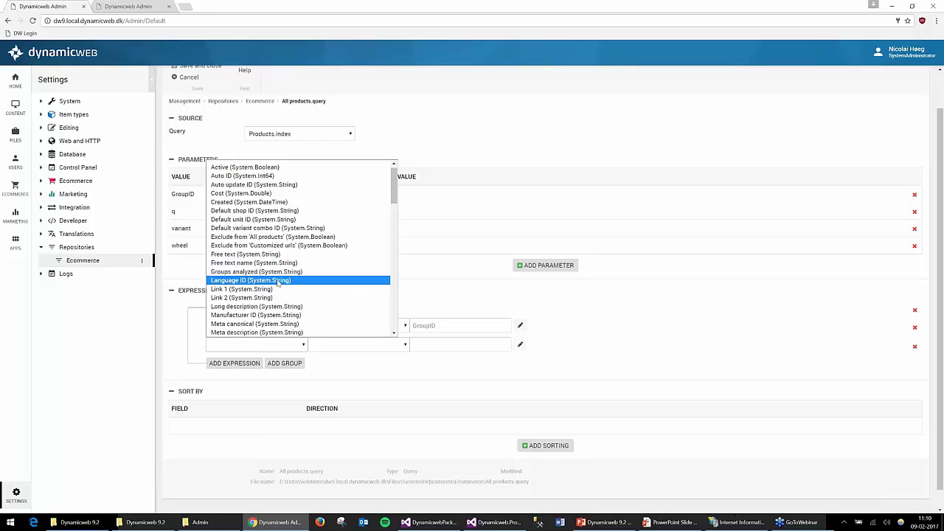
click(278, 283)
click(369, 345)
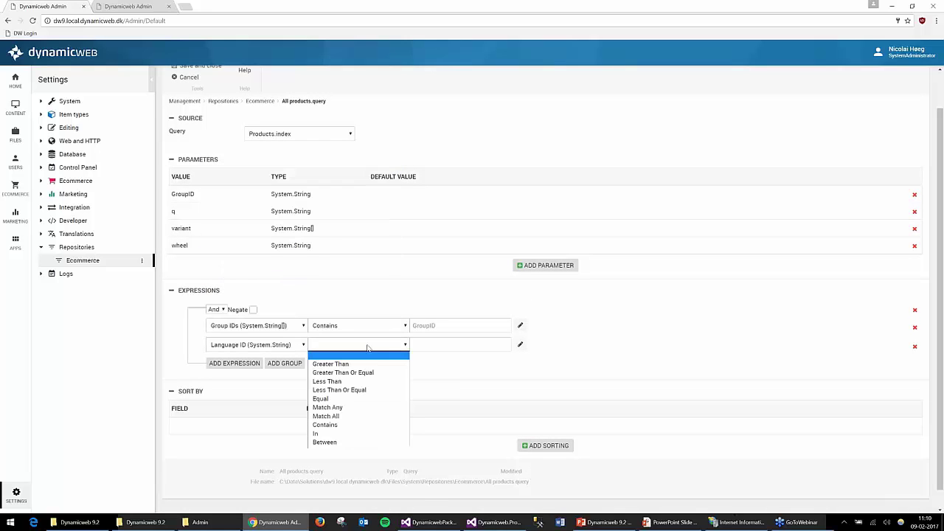
Step: Set the second expression's field to Product name and its operator to Contains
click(302, 344)
click(302, 344)
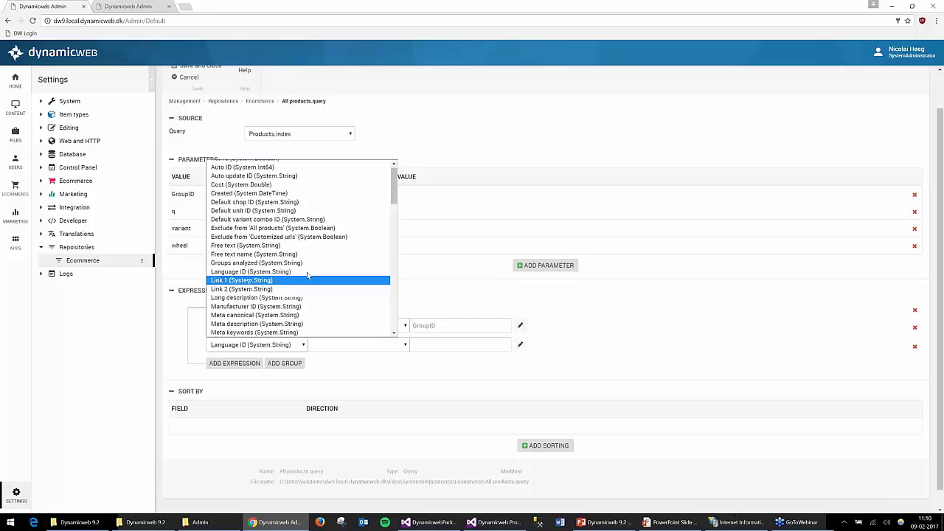
drag(397, 186, 397, 181)
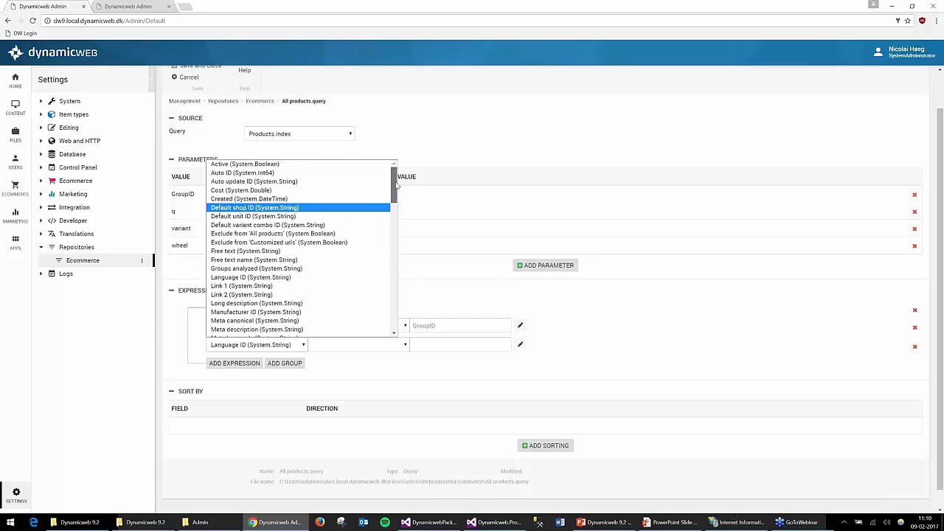
drag(396, 183, 377, 224)
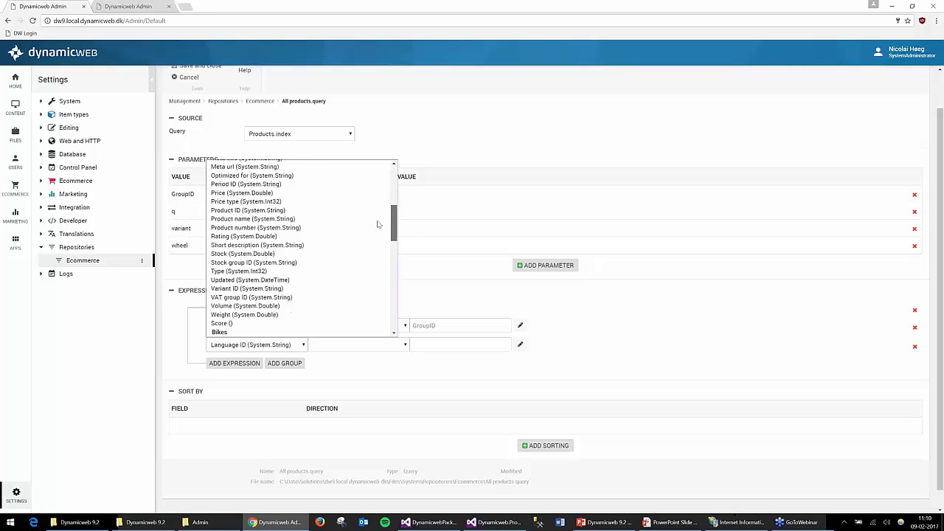
click(294, 219)
click(357, 344)
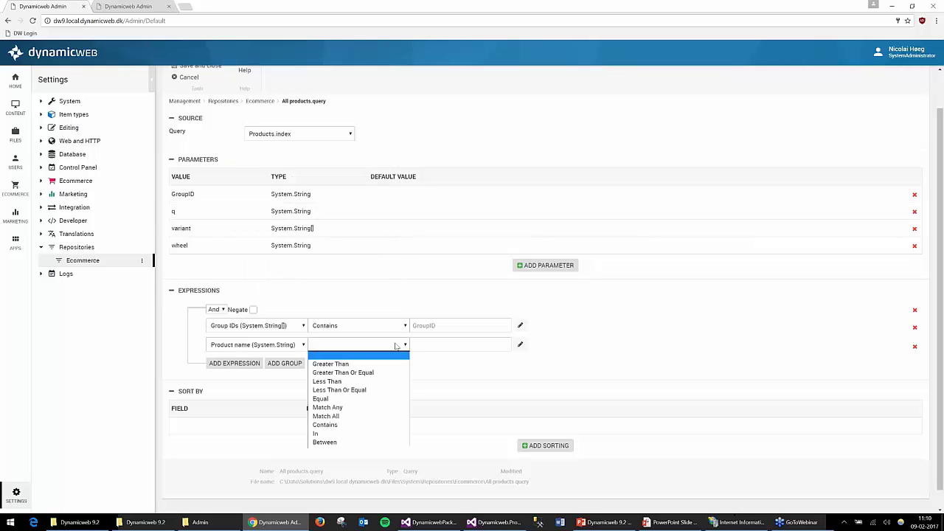
click(354, 425)
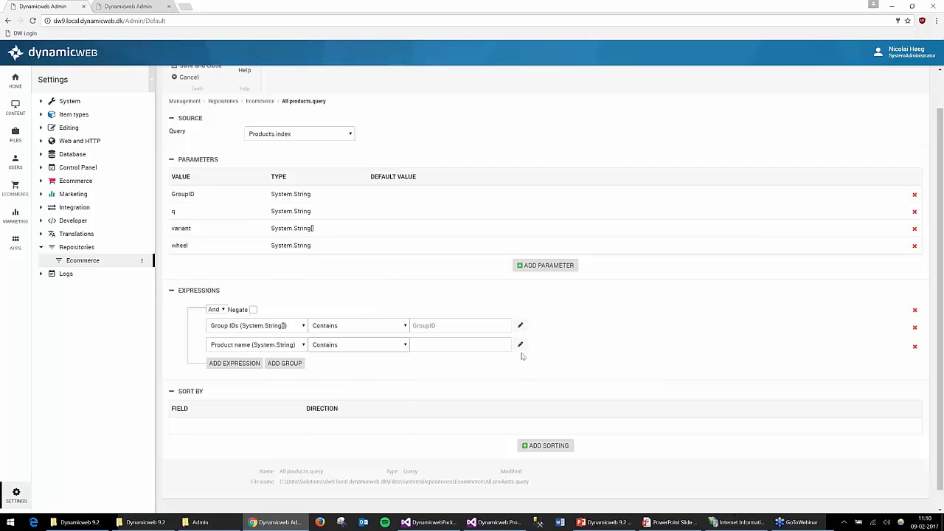
Step: Set the right side of the Product name expression to Term with the values mongoose and scattante
click(520, 344)
click(616, 118)
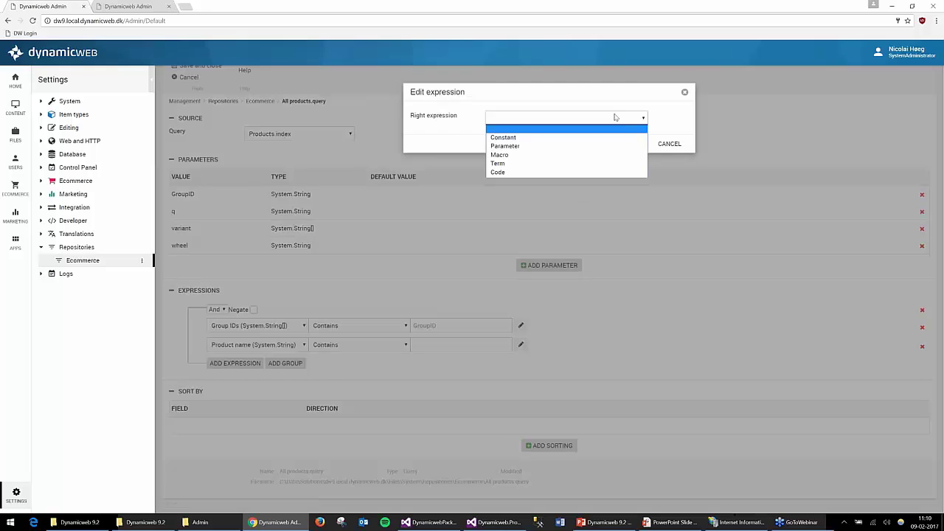
click(515, 164)
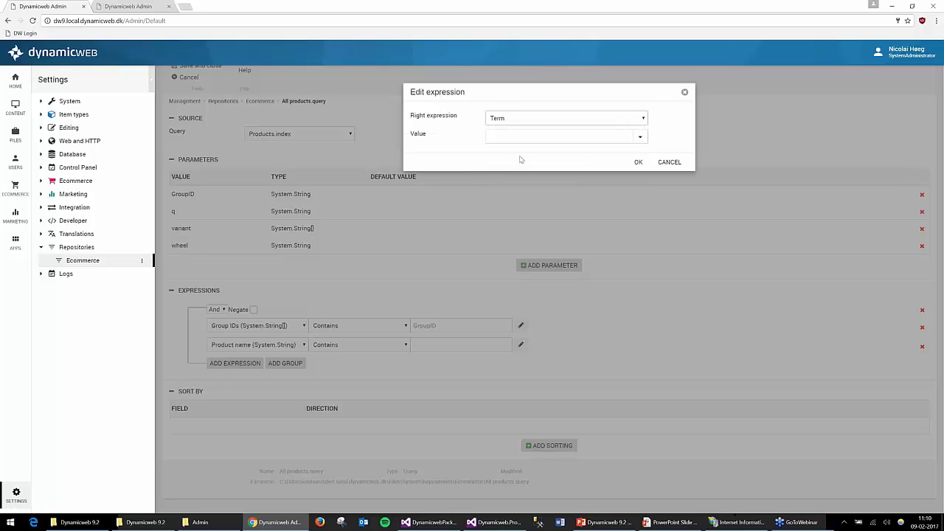
click(640, 137)
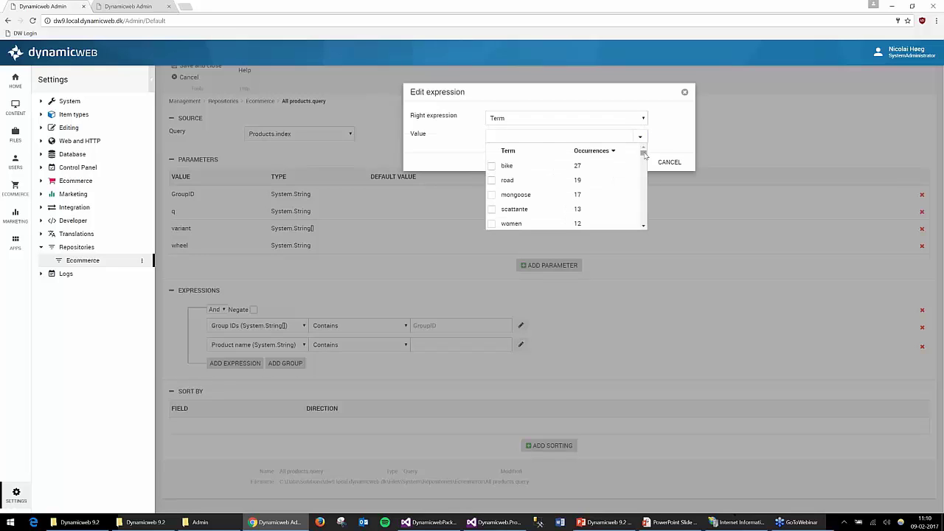
mouse_move(643, 153)
mouse_down()
mouse_move(640, 226)
mouse_move(639, 149)
mouse_up()
click(492, 194)
click(491, 208)
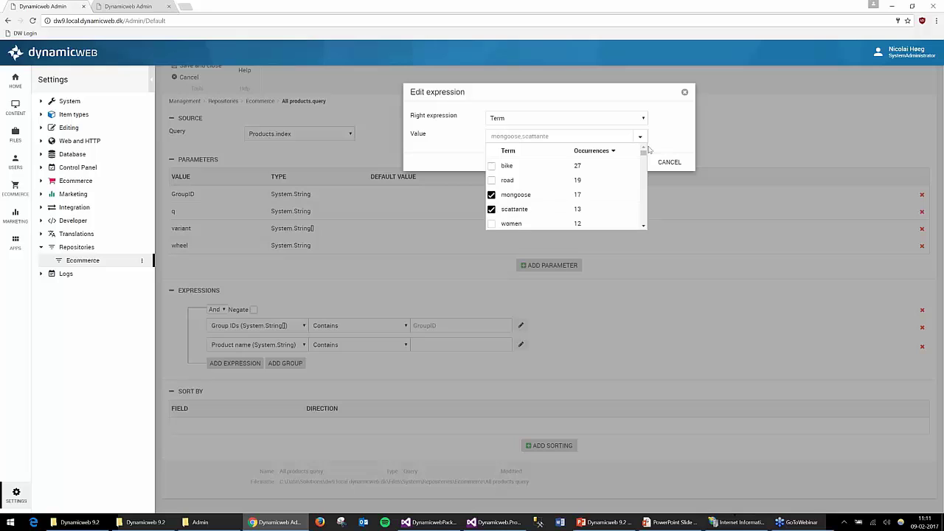
click(646, 148)
click(639, 162)
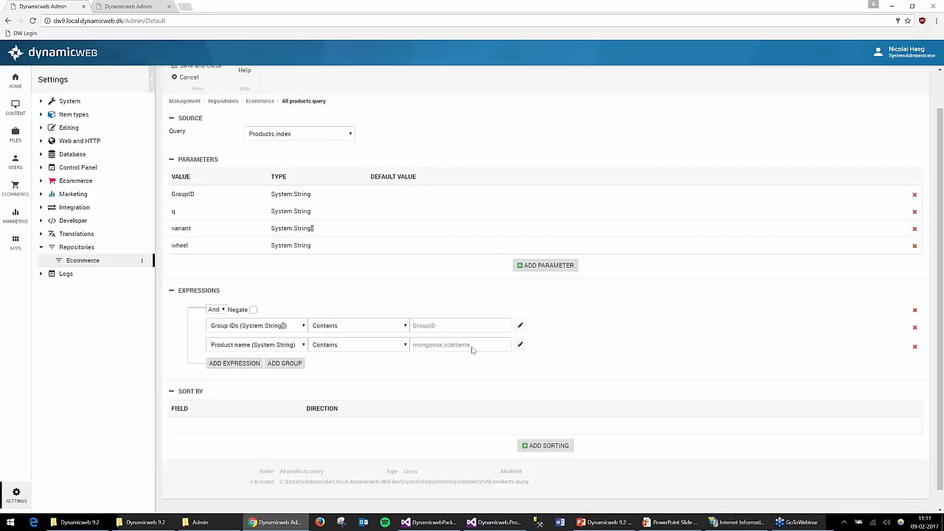
Step: Add a third expression with the Manufacturer ID field and the Equal operator
click(225, 364)
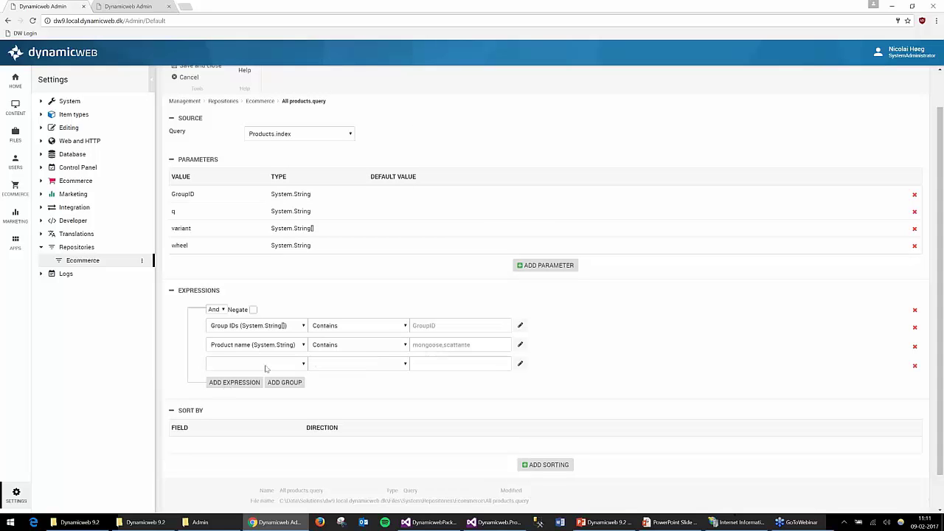
click(266, 366)
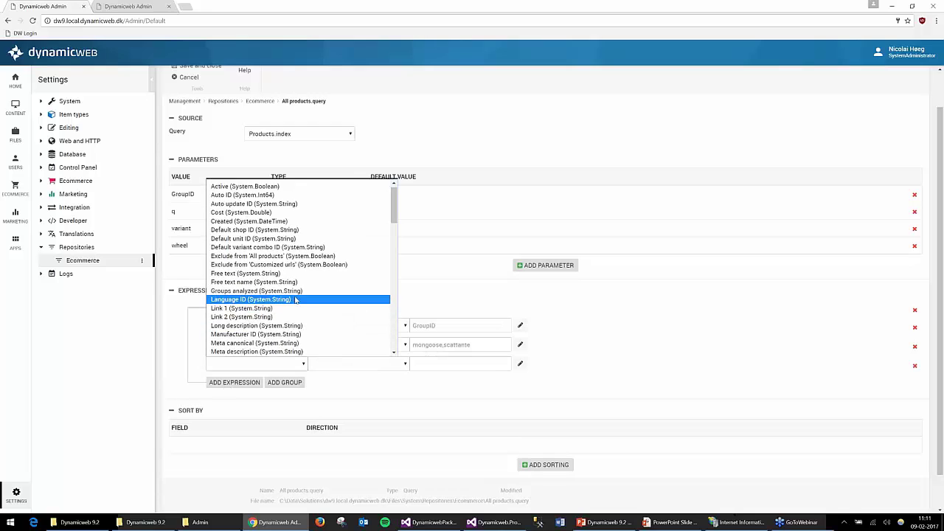
scroll(295, 299, down, 3)
click(325, 248)
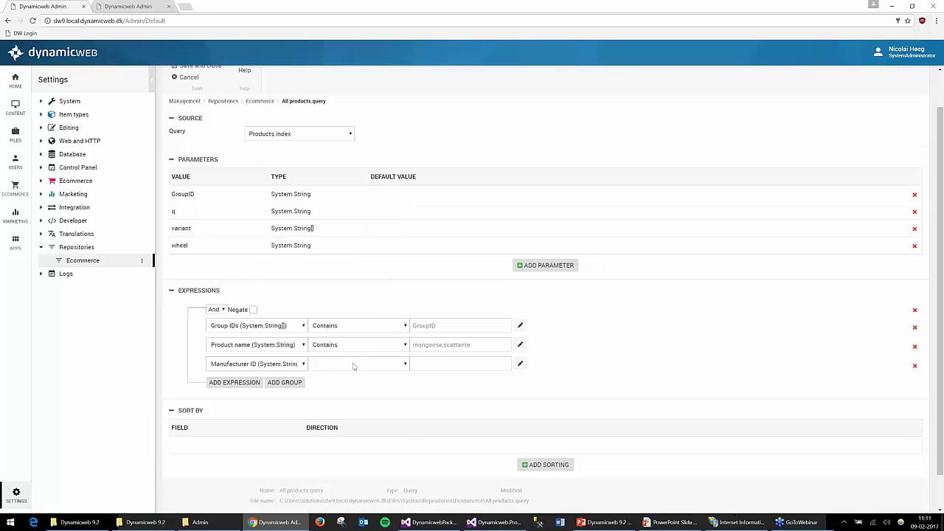
click(354, 365)
click(384, 415)
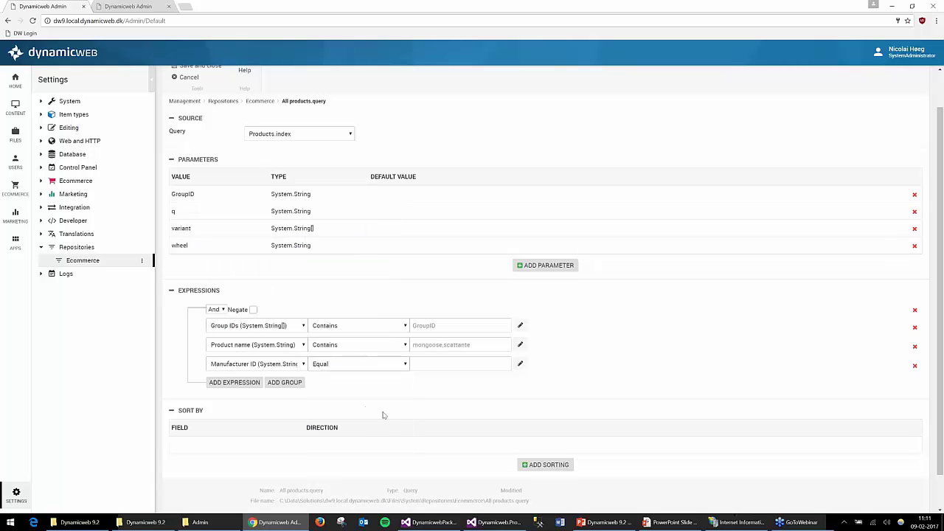
Step: Check which terms are available for the right side of the Manufacturer ID expression, without assigning one
click(519, 364)
click(586, 121)
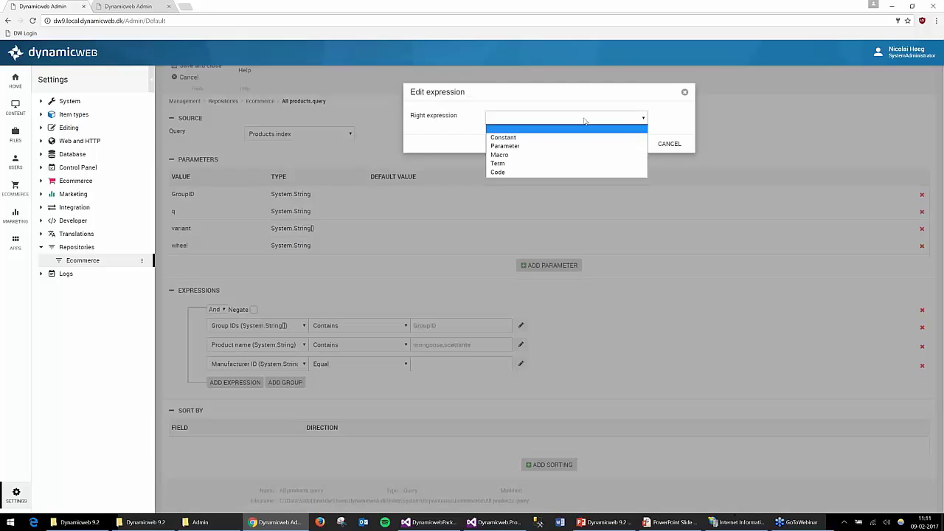
click(512, 163)
click(639, 137)
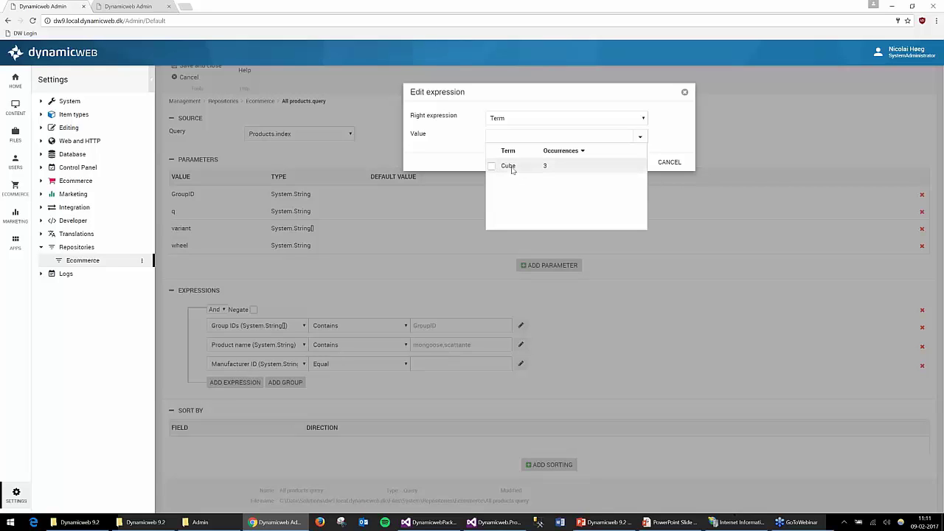
click(677, 162)
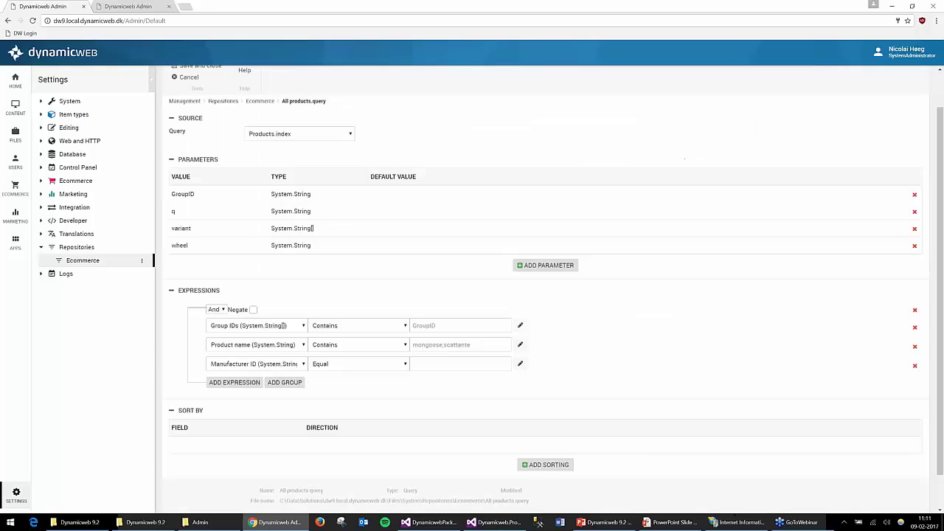
click(294, 365)
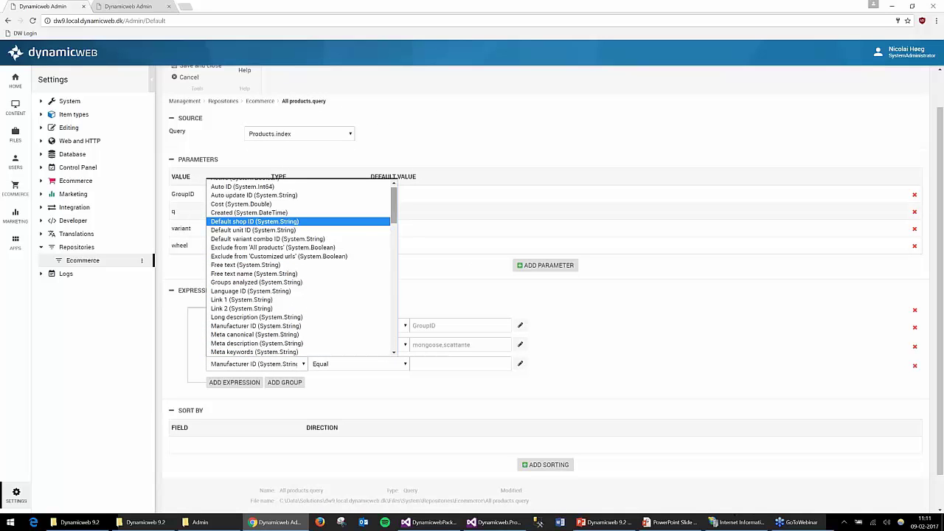
scroll(398, 213, down, 1)
scroll(398, 213, down, 4)
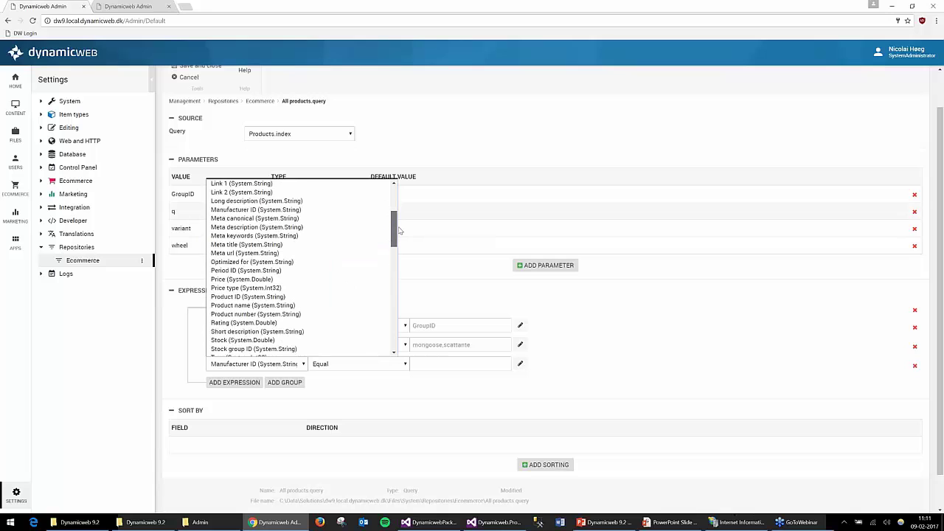
drag(400, 229, 362, 394)
click(361, 394)
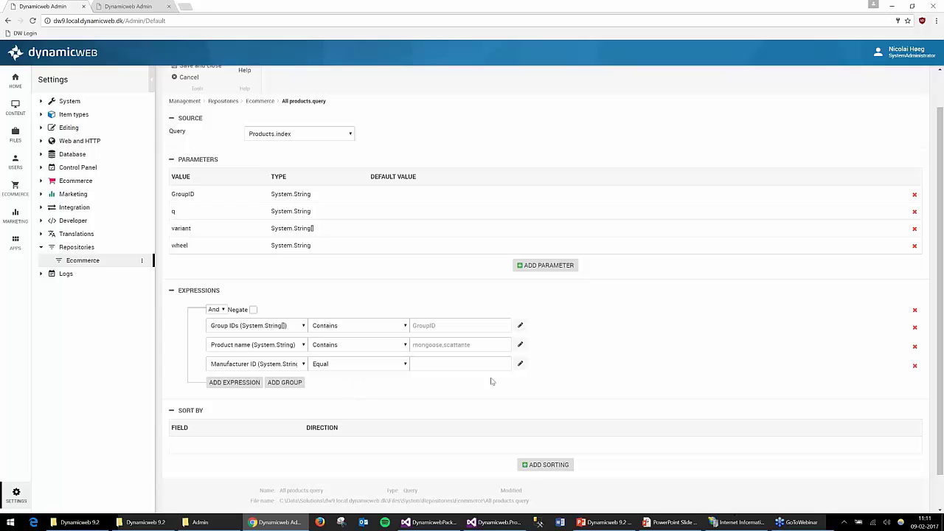
click(520, 364)
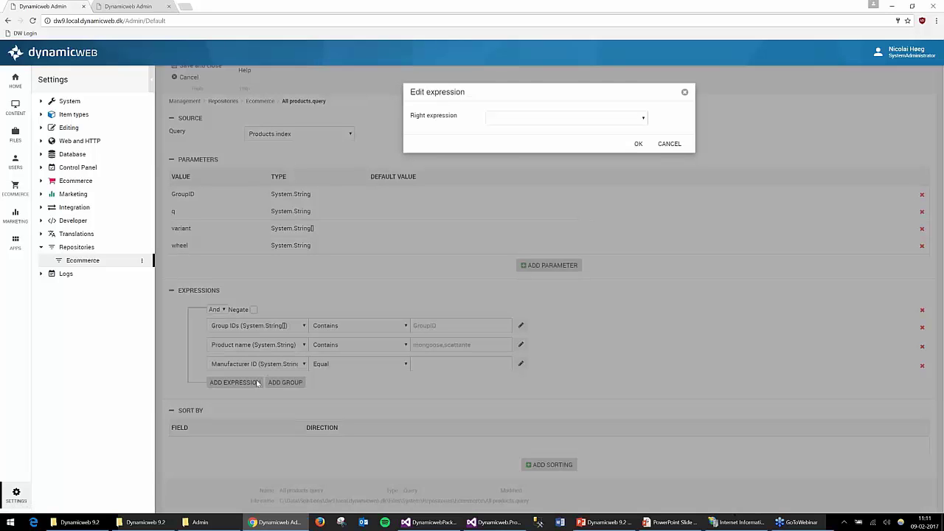
click(670, 144)
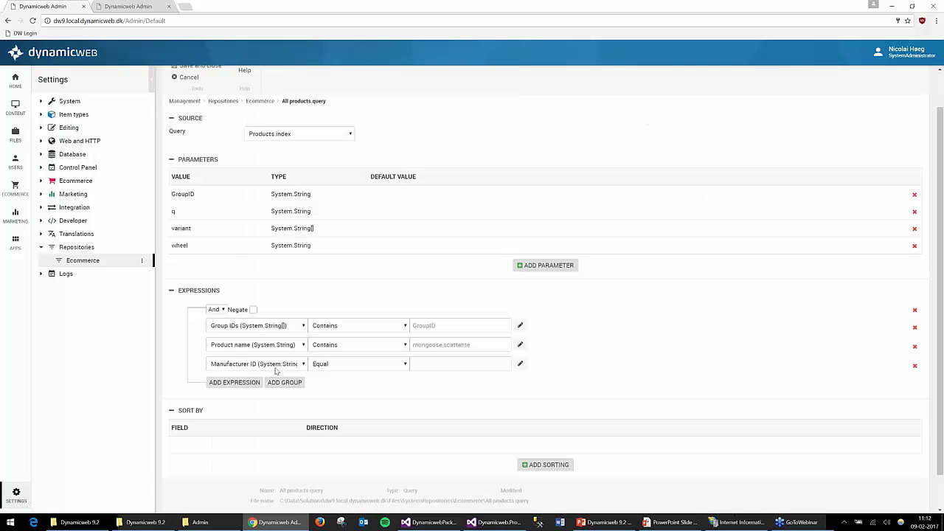
Step: Change the third expression's field from Manufacturer ID to Updated, keeping the Equal operator
click(274, 364)
scroll(290, 322, down, 5)
scroll(290, 323, down, 3)
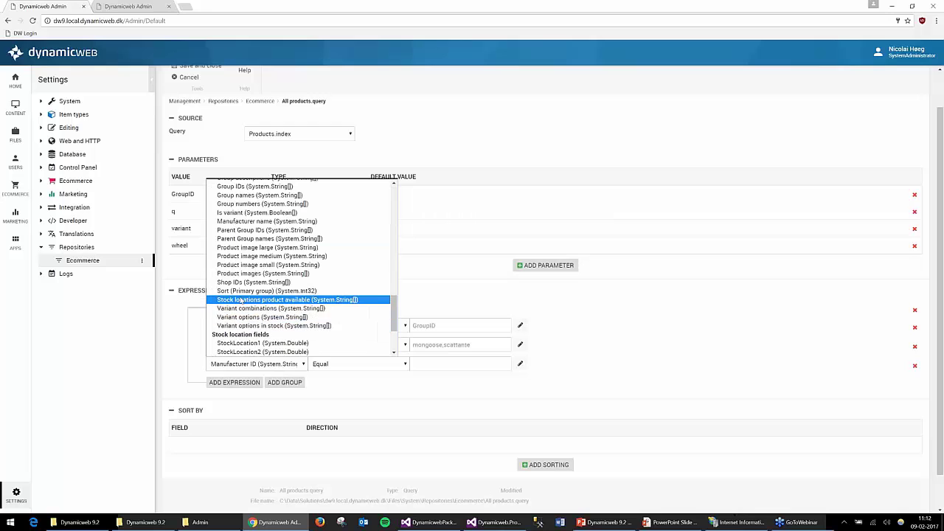
scroll(249, 316, up, 4)
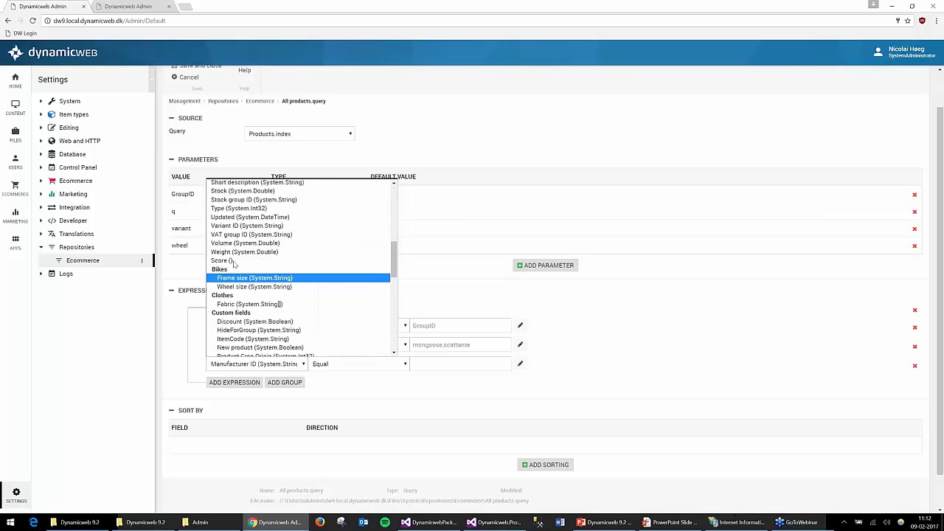
click(234, 225)
key(u)
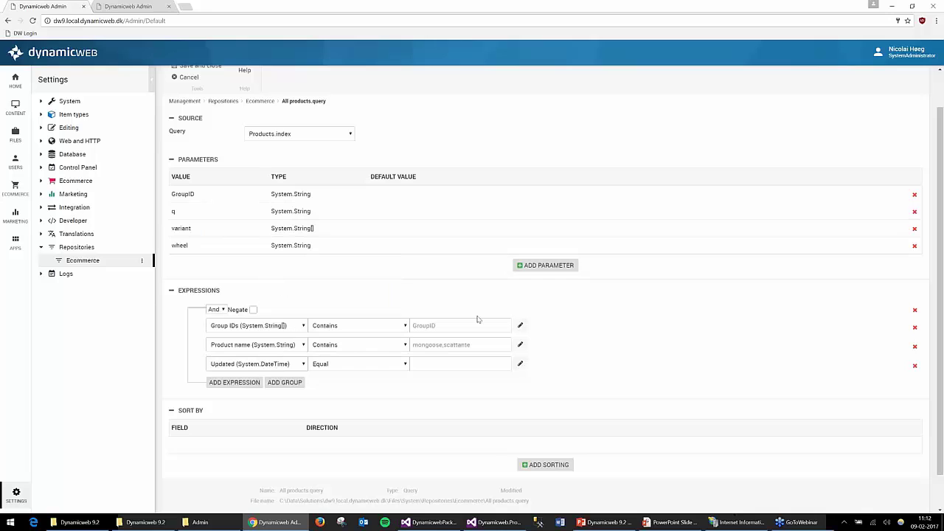
click(355, 366)
click(405, 364)
Step: Set the right side of the Updated expression to Code with the DateTime Provider type
click(520, 364)
click(569, 117)
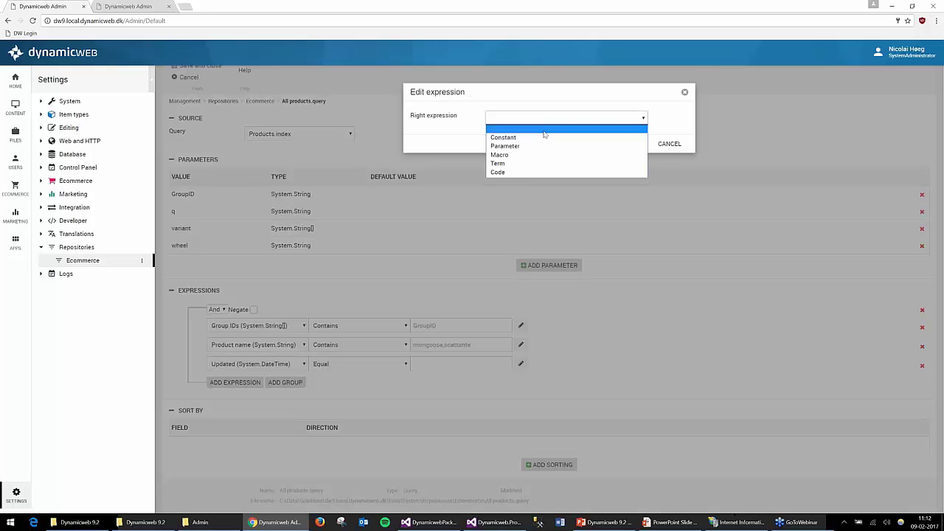
click(525, 173)
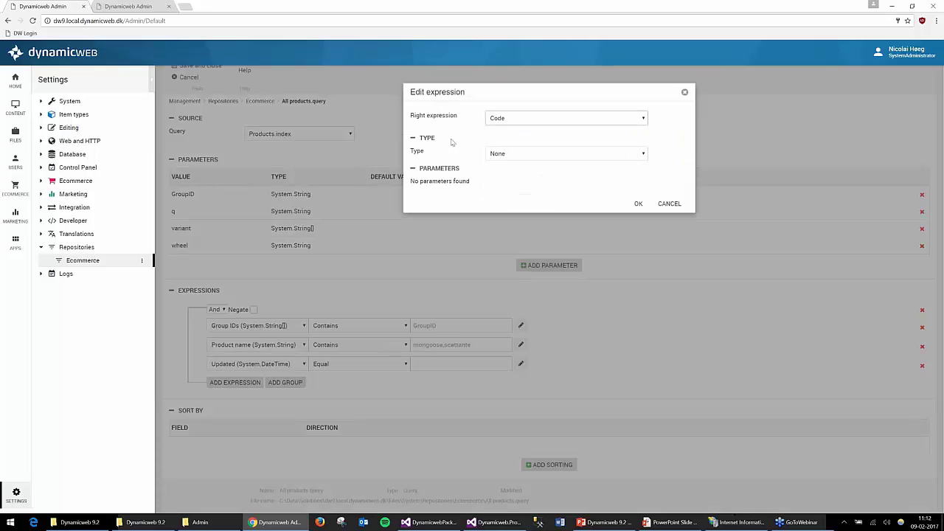
click(556, 153)
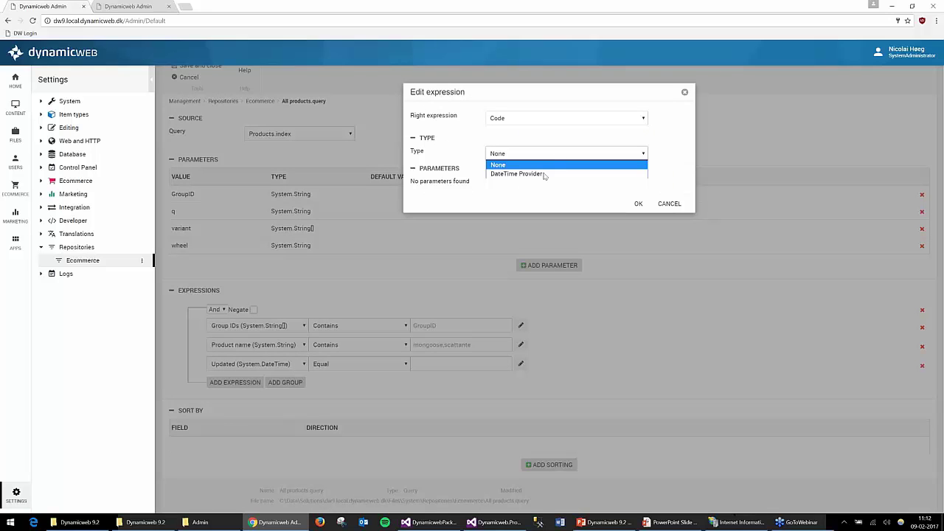
click(545, 174)
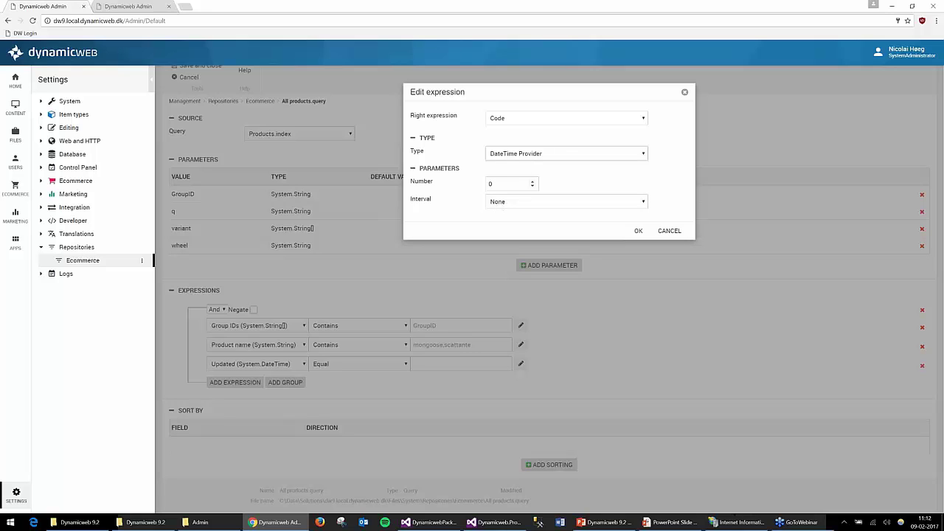
Step: Set the DateTime Provider's number to -1 and its interval to Days, and apply the expression
click(524, 182)
click(525, 202)
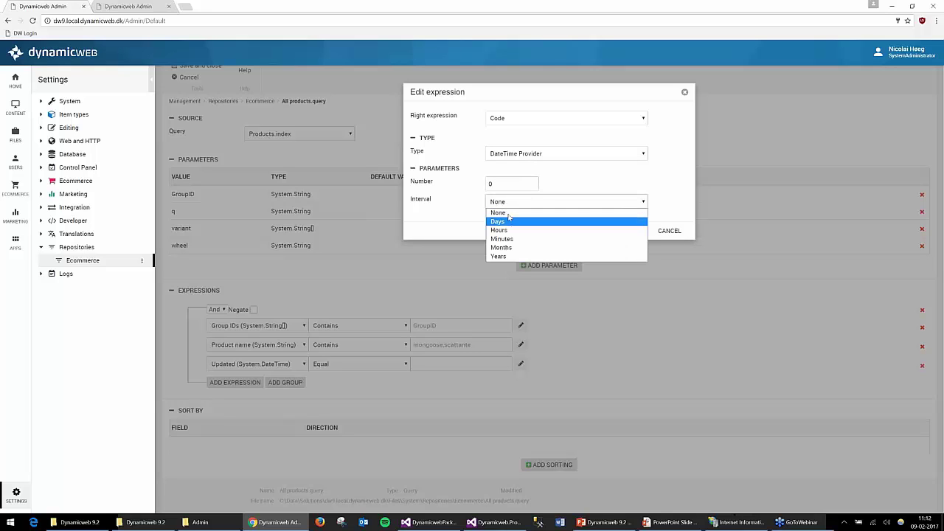
click(511, 218)
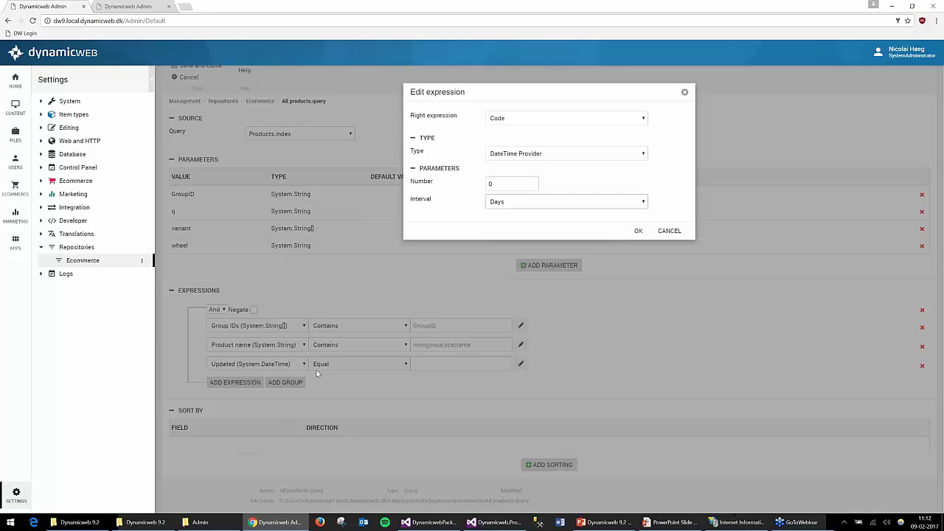
click(532, 188)
click(515, 203)
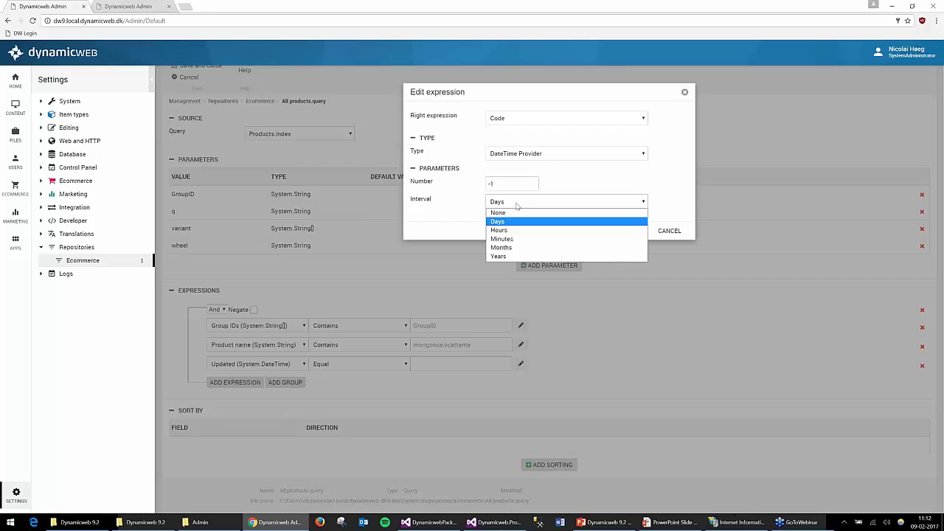
click(517, 205)
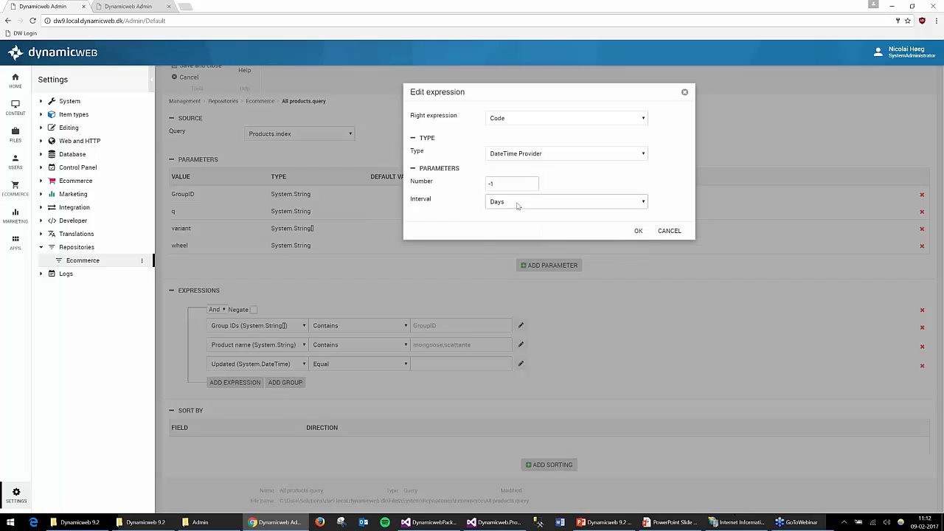
click(640, 231)
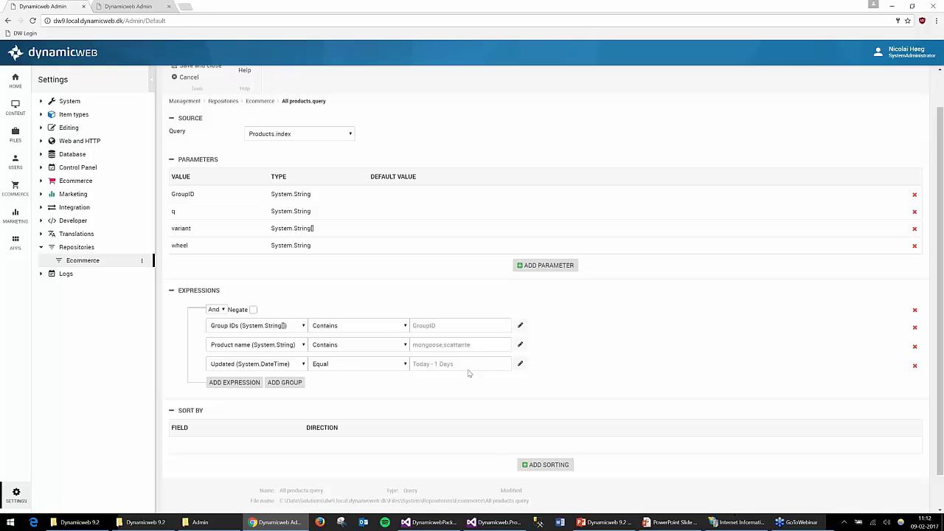
Step: Review the Updated expression's right-side settings and the available right expression types
click(520, 364)
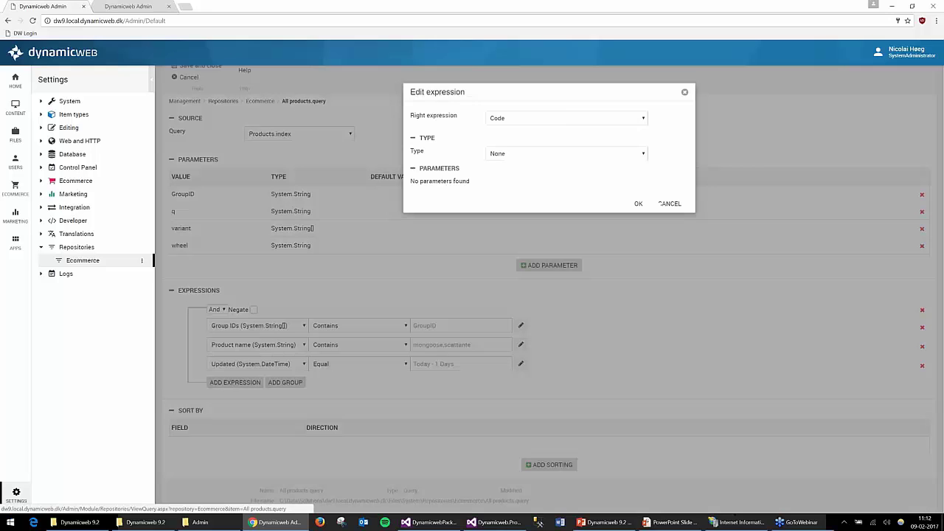
click(565, 118)
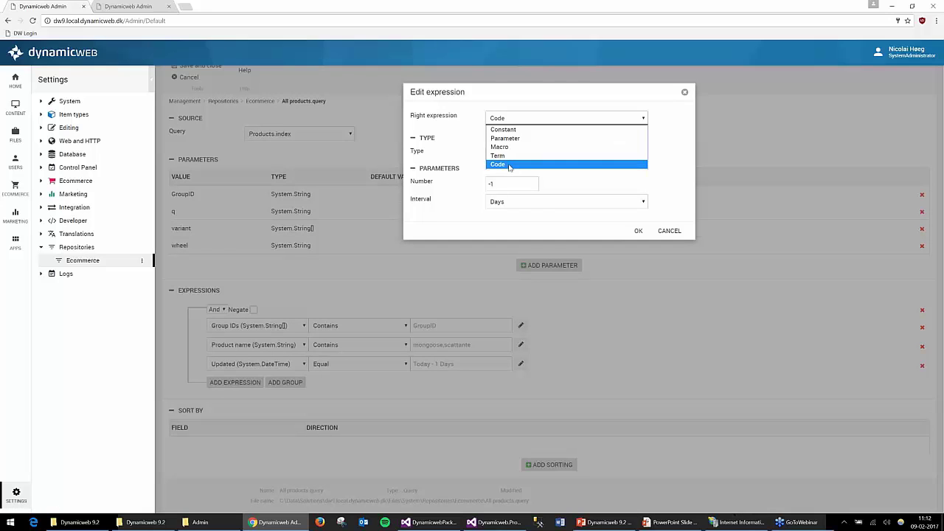
click(458, 160)
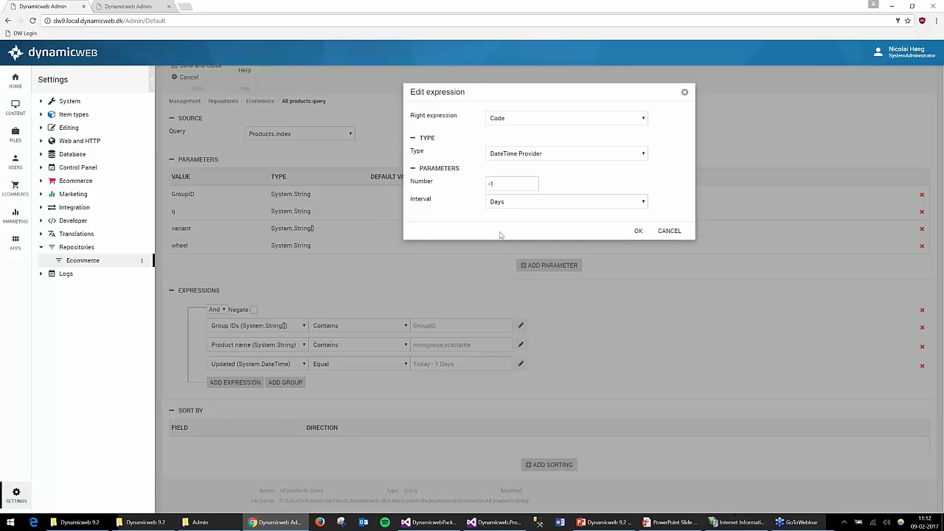
click(669, 231)
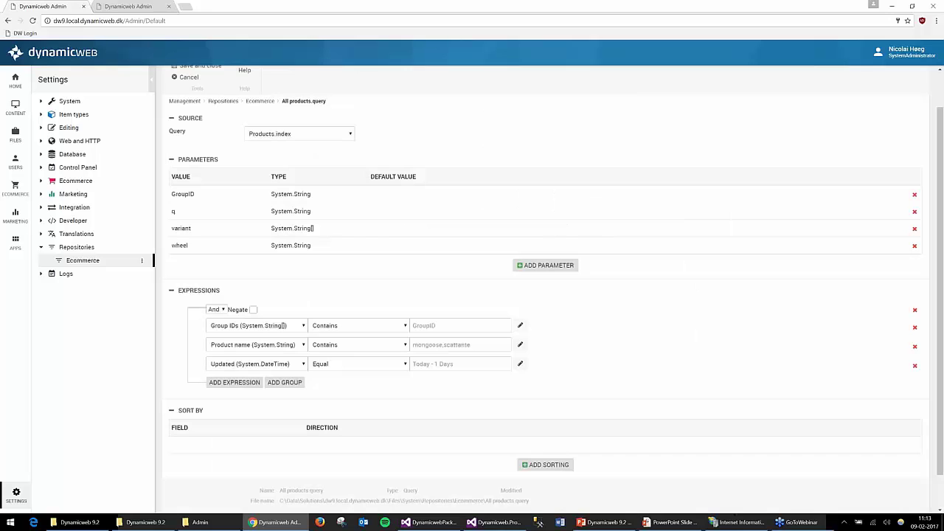
Step: Examine the list of fields that can be chosen for the third expression, including the variant group fields
scroll(426, 390, down, 1)
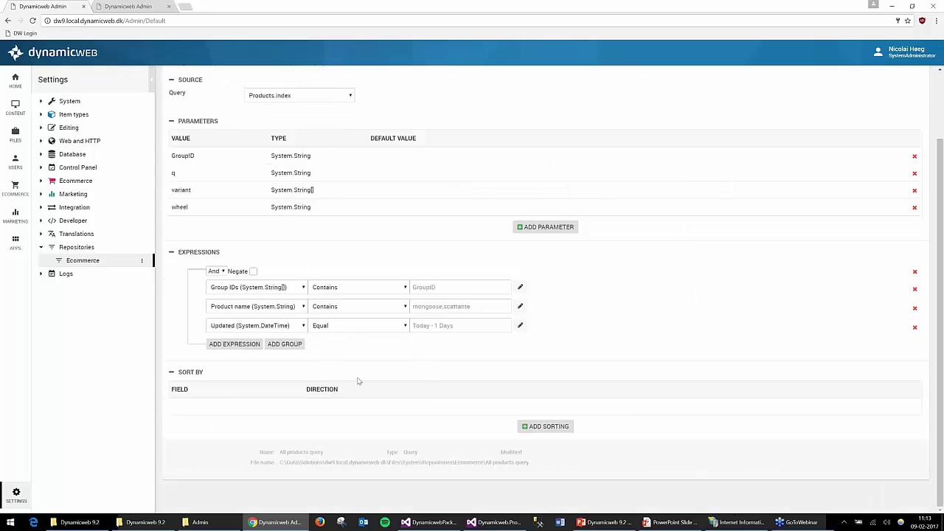
scroll(291, 380, up, 2)
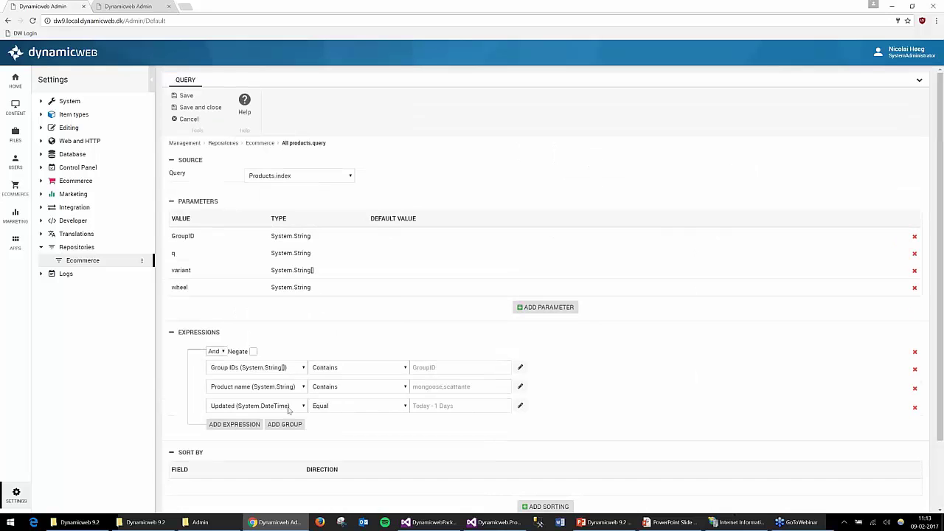
click(257, 406)
scroll(295, 352, down, 3)
scroll(296, 352, down, 2)
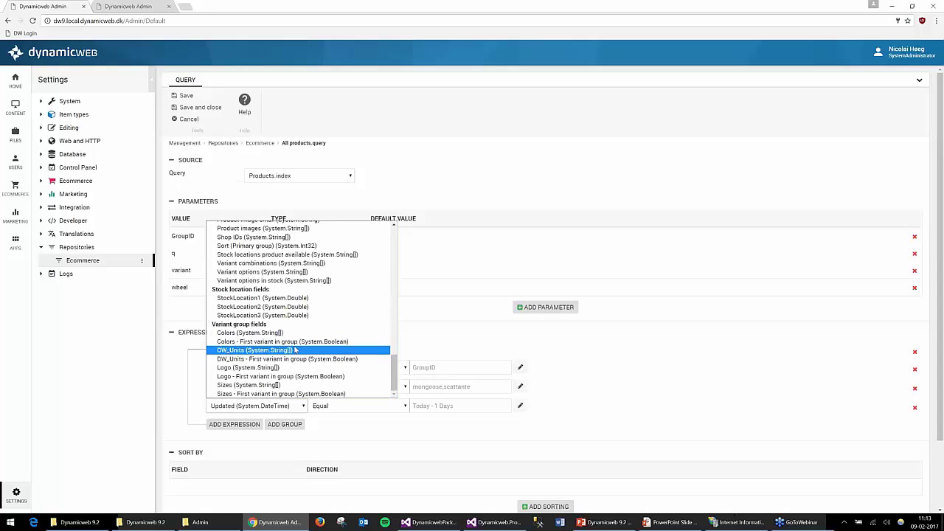
scroll(296, 350, up, 4)
scroll(296, 348, up, 5)
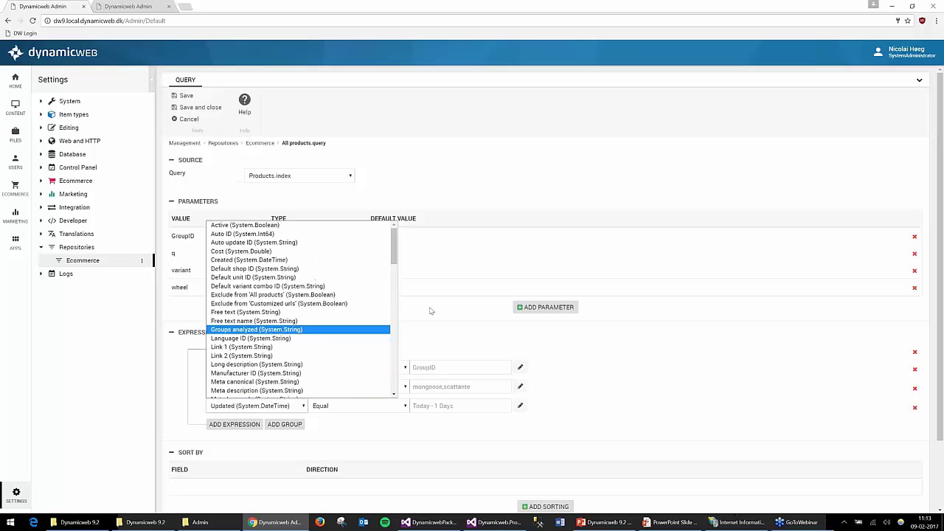
click(452, 333)
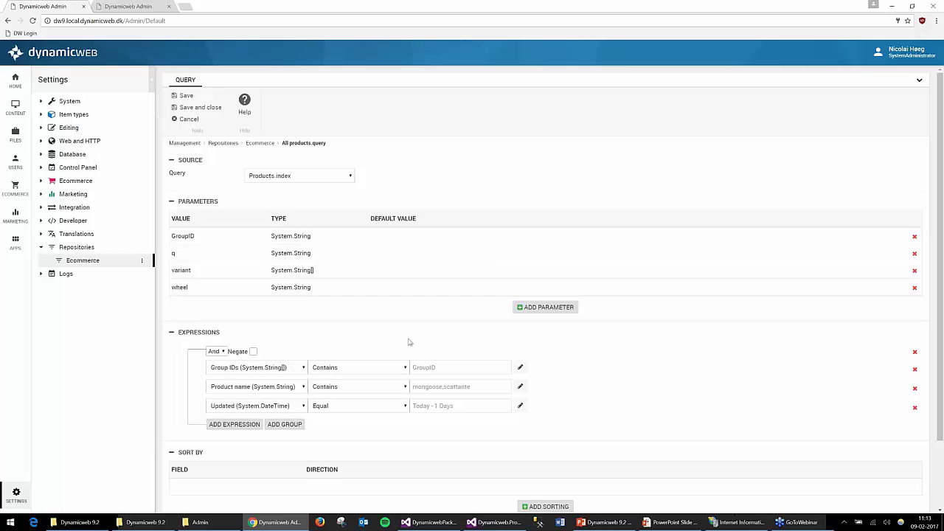
Step: Open the Facets item from the Ecommerce repository
click(80, 261)
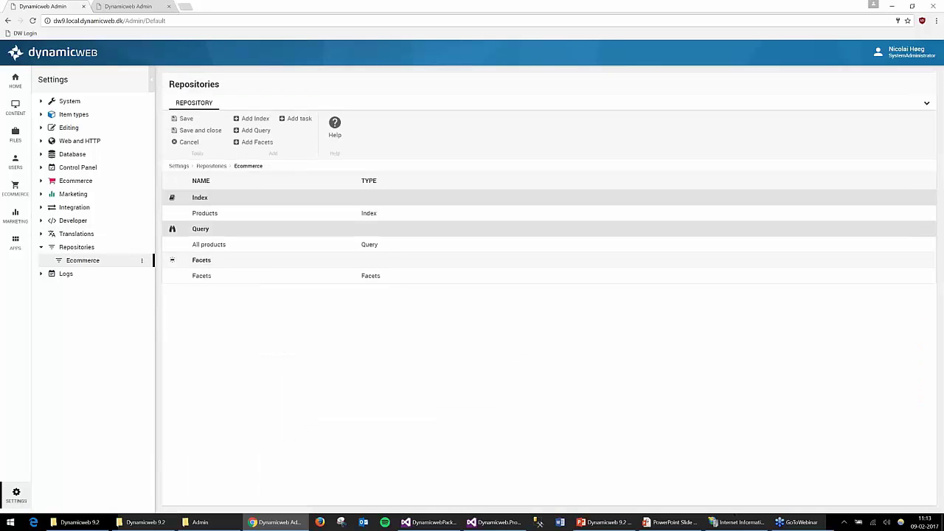
click(205, 277)
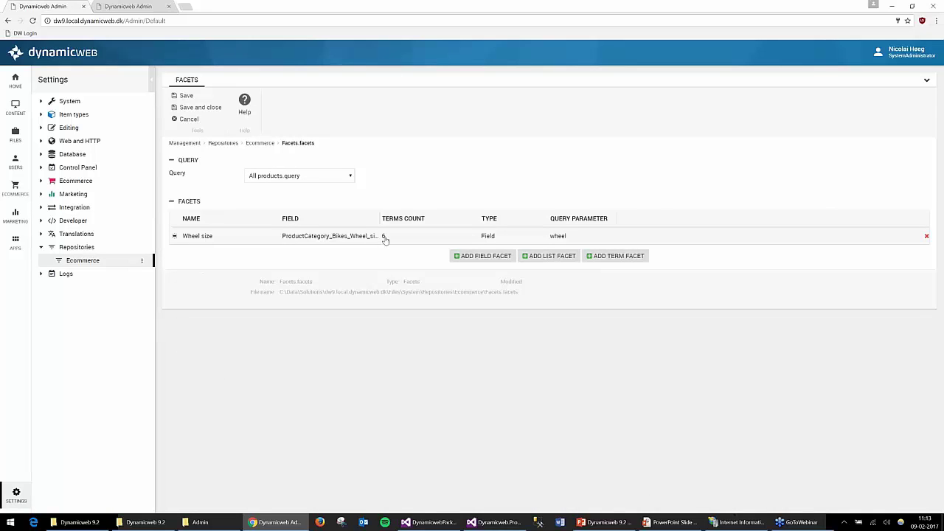
Step: Try to add a field facet based on the Short description field
click(481, 256)
click(633, 137)
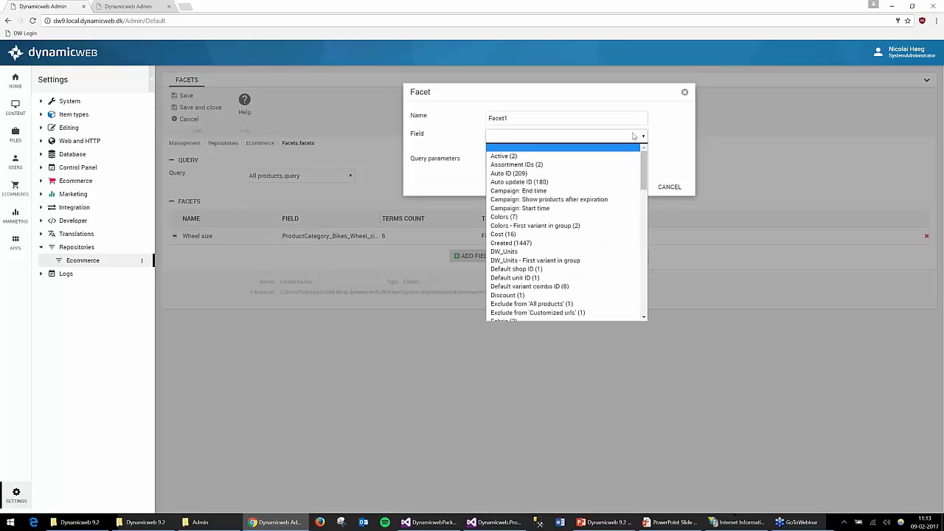
drag(643, 164, 645, 263)
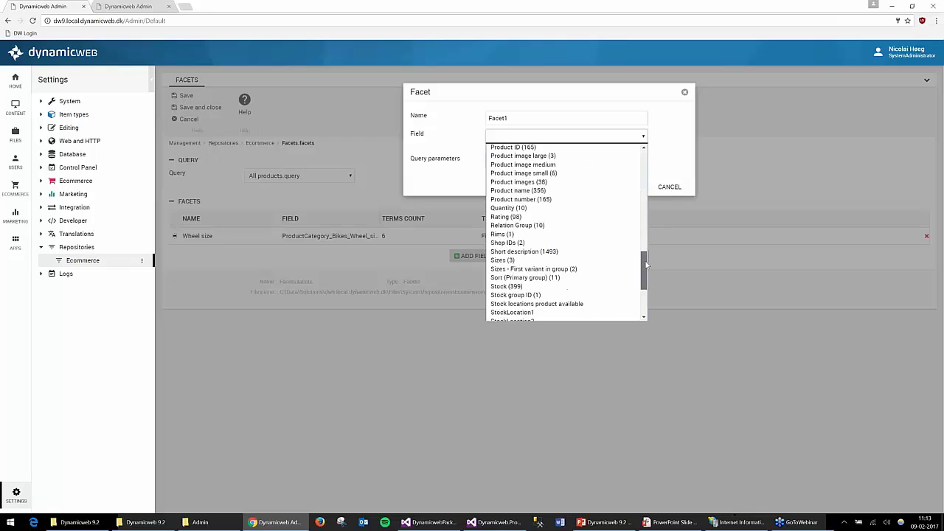
click(555, 251)
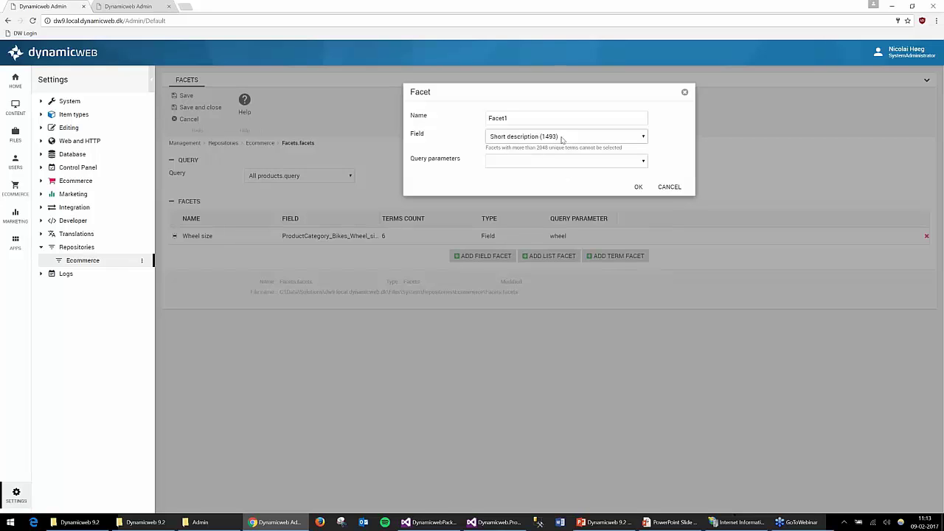
click(669, 187)
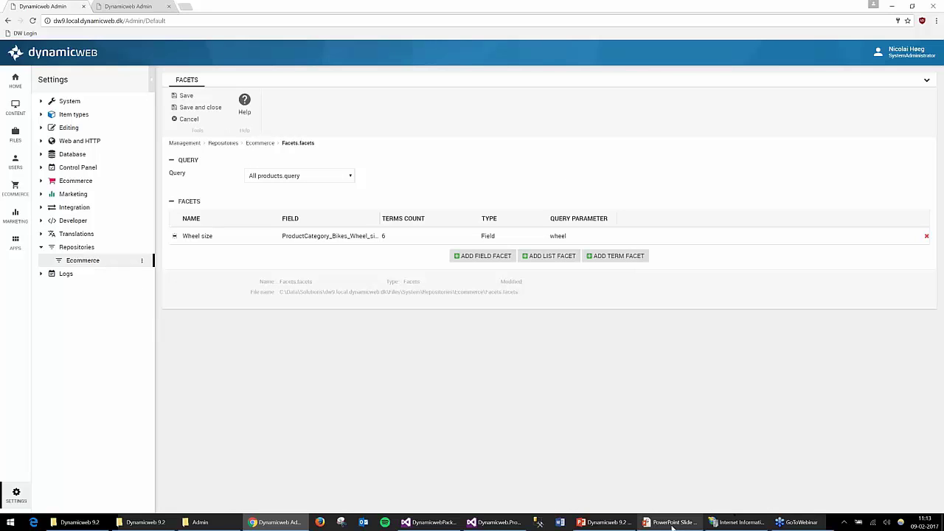
Step: Switch to the PowerPoint slide show and advance from Smart searches to the Product Content Management (PCM) slide
mouse_move(667, 525)
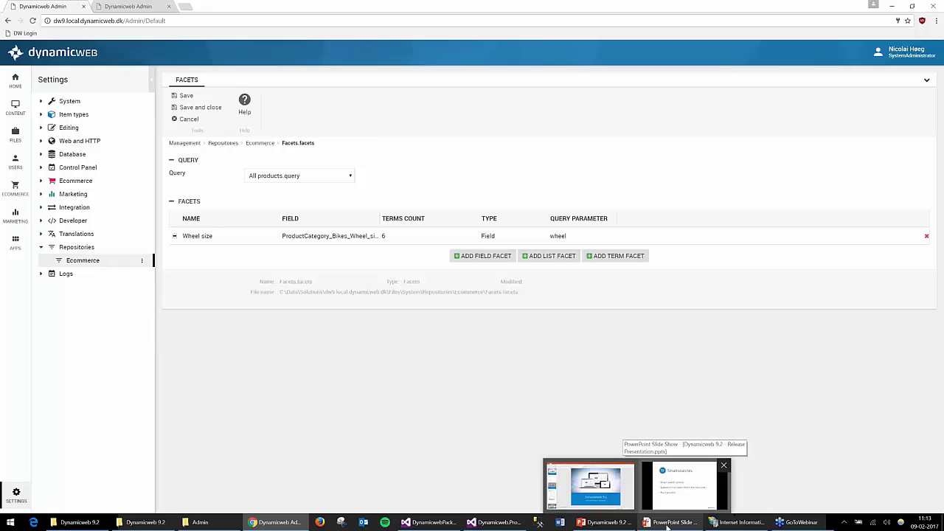
click(682, 424)
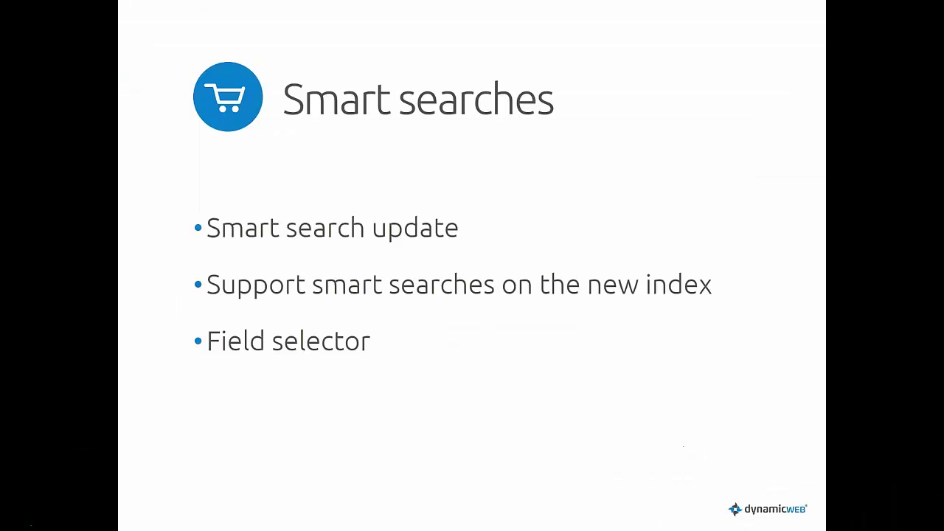
click(501, 329)
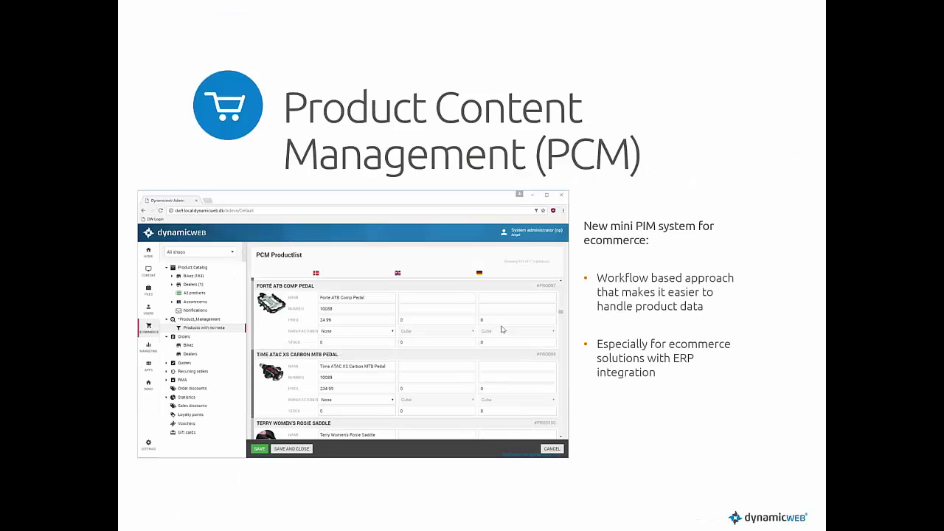
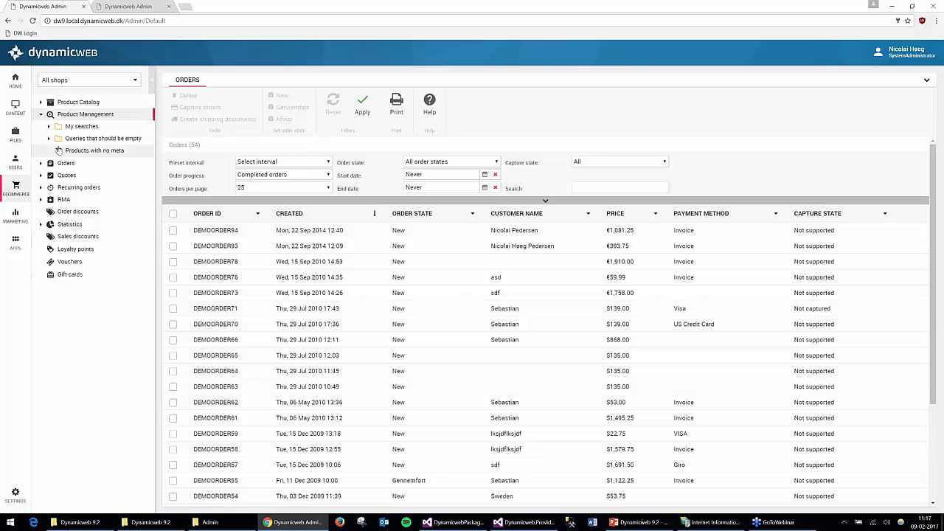
Step: Expand the Product Management search folders and look through the products in Recently updated (Last week)
click(49, 139)
click(48, 126)
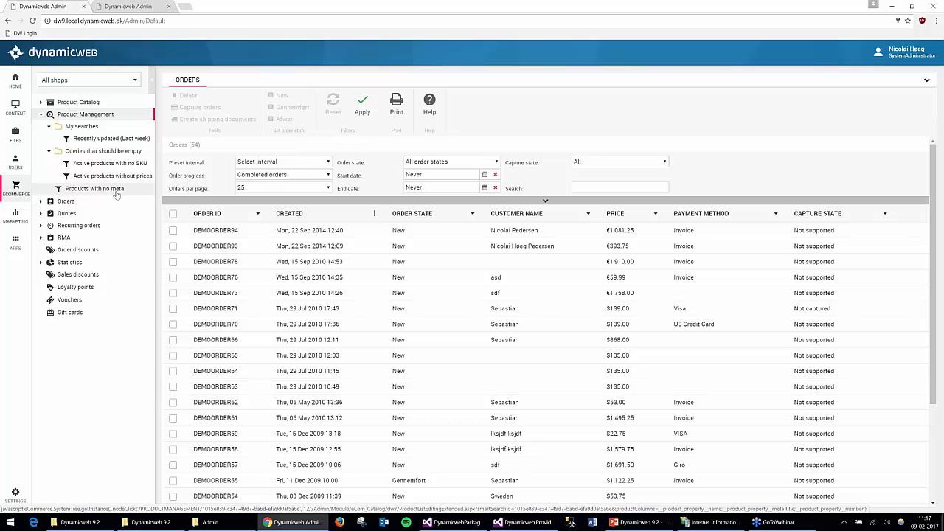
click(102, 139)
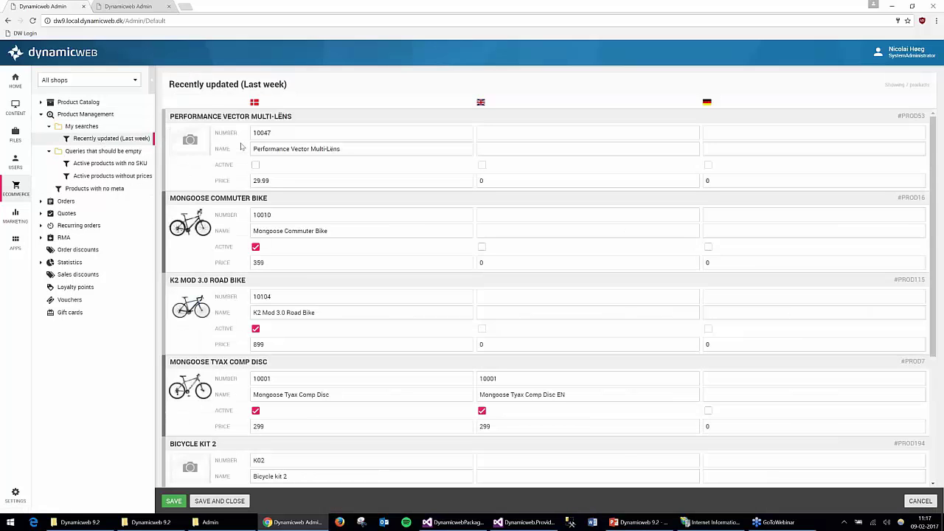
scroll(240, 146, down, 3)
scroll(230, 158, up, 2)
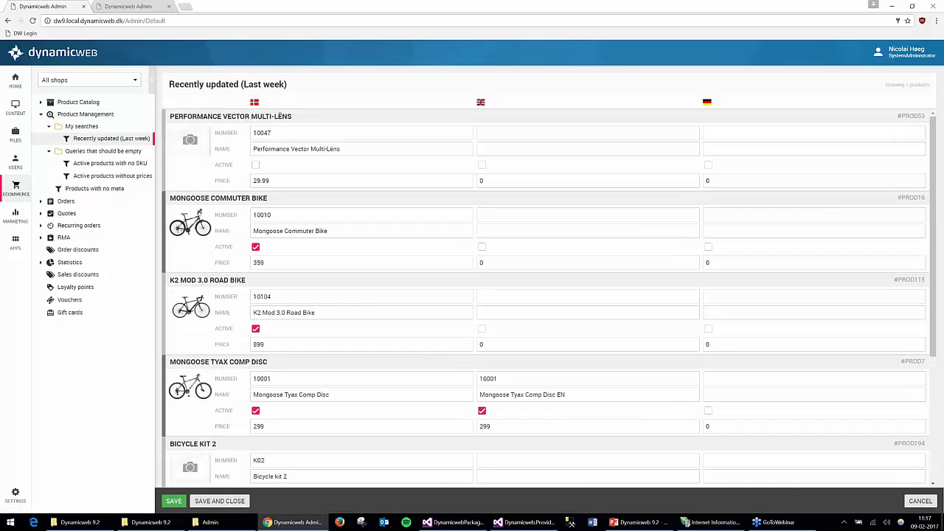
Step: Open the Recently updated (Last week) smart search for editing
right_click(129, 140)
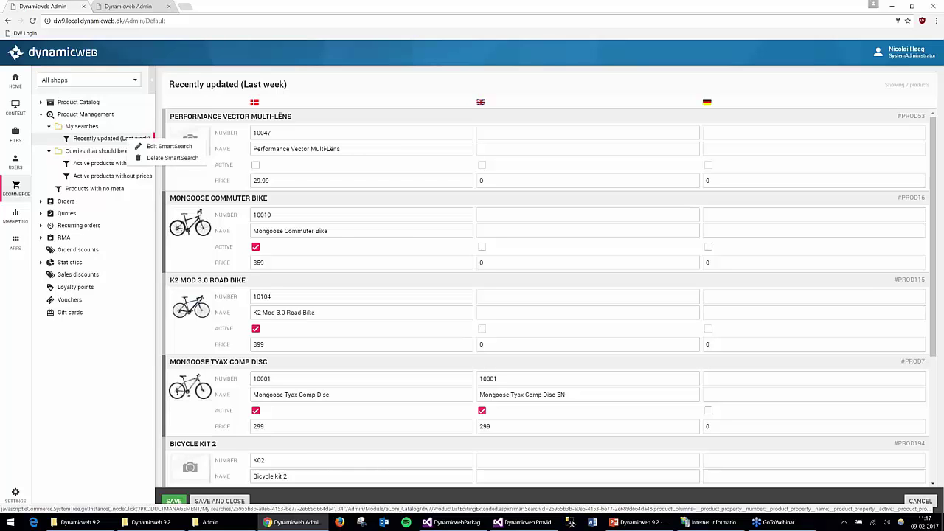
click(167, 147)
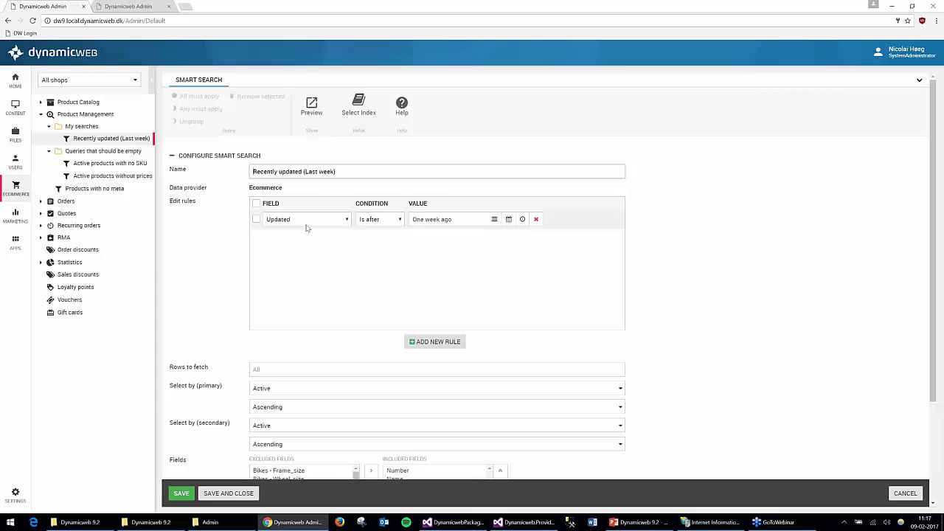
click(16, 495)
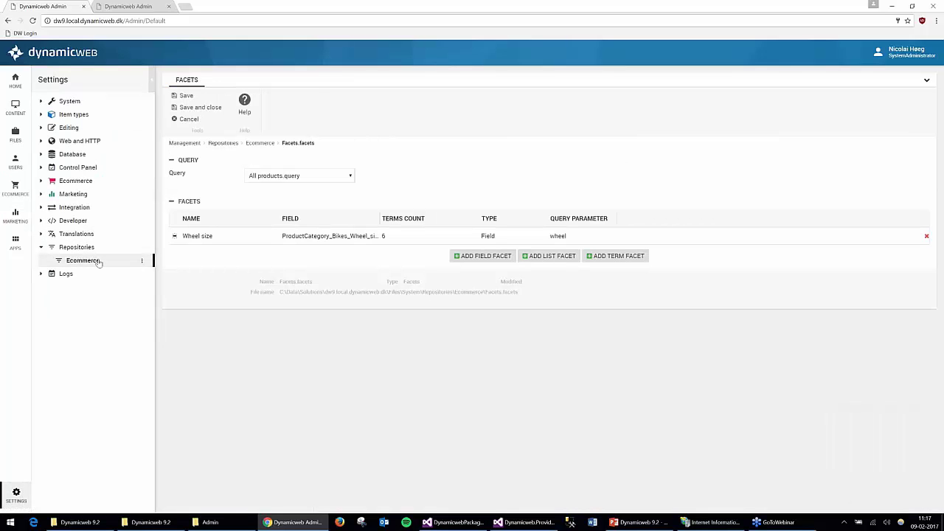
click(15, 186)
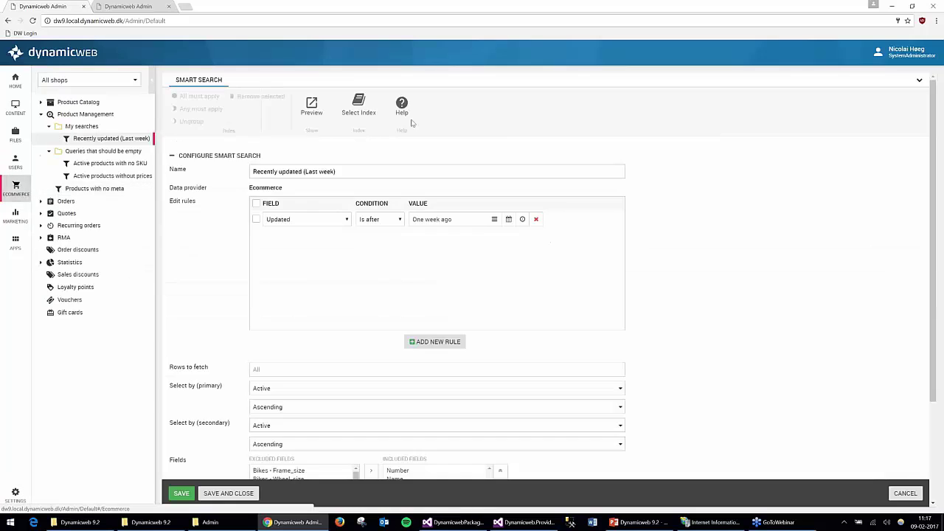
Step: Check which indexes can be selected for the smart search, then cancel the index selection
click(359, 107)
click(582, 124)
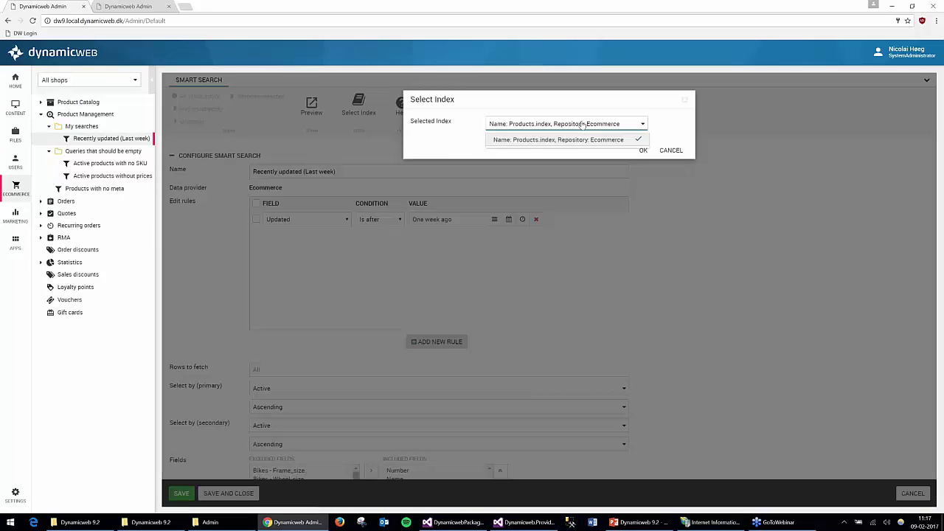
click(668, 137)
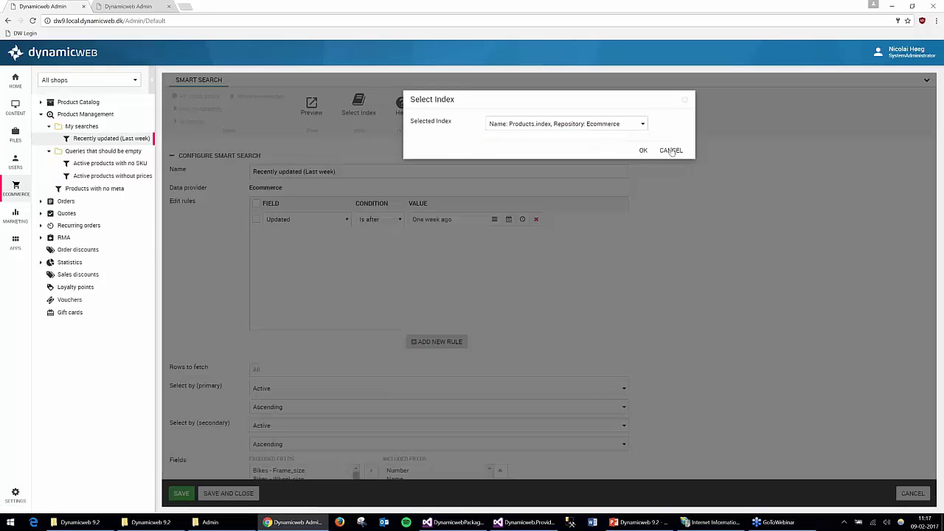
click(670, 151)
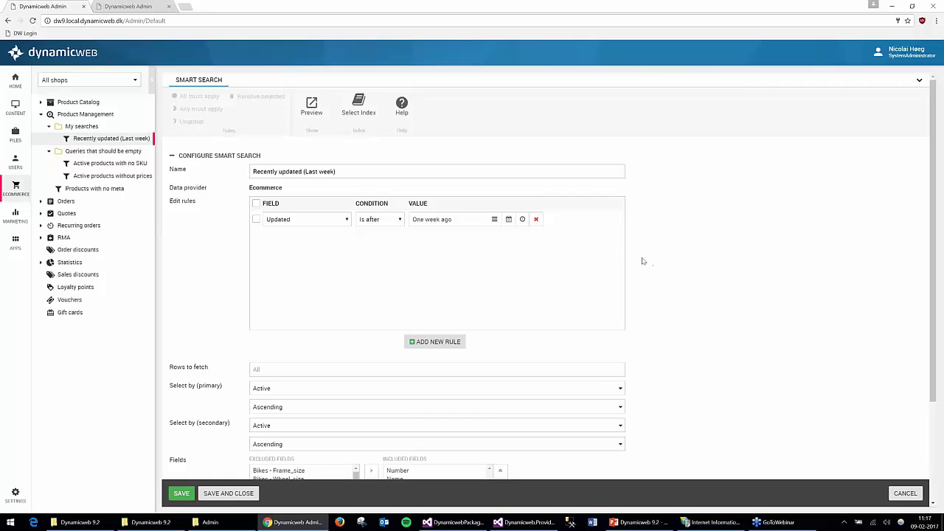
Step: Examine the list of fields available for the smart search's Updated rule
click(345, 221)
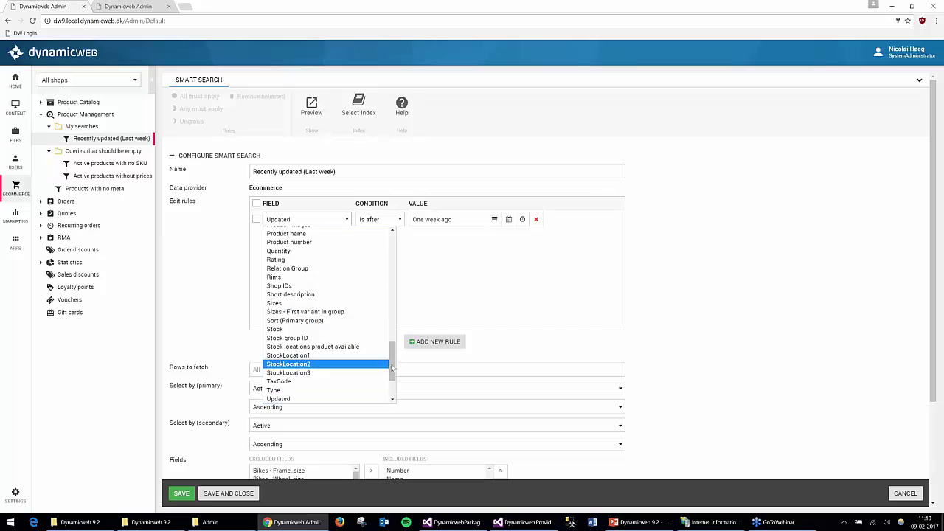
scroll(393, 332, up, 1)
drag(393, 332, 385, 396)
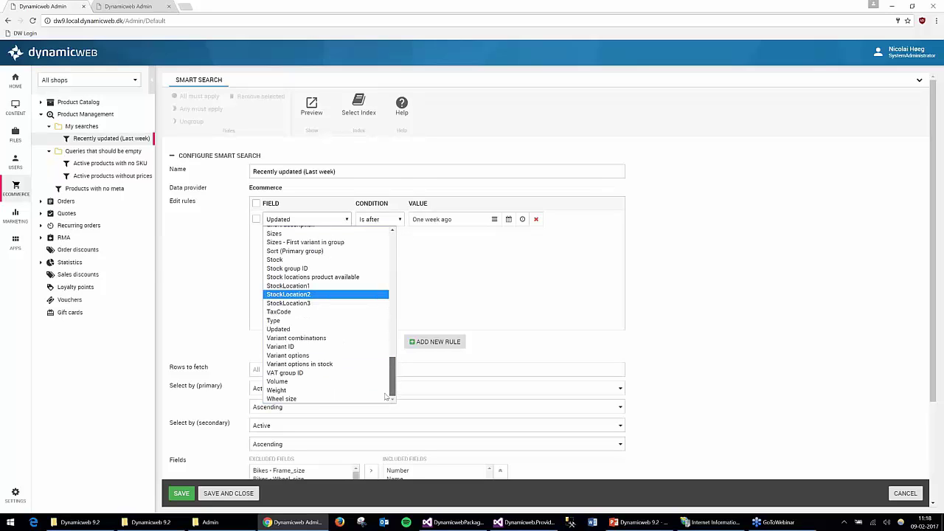
click(190, 277)
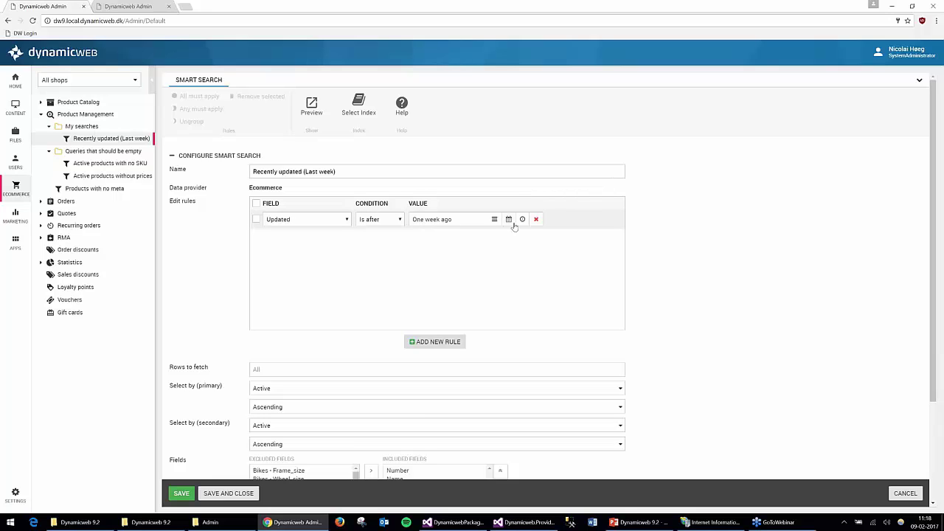
Step: Add two rules to the smart search and check the field choices of the first added one
click(438, 341)
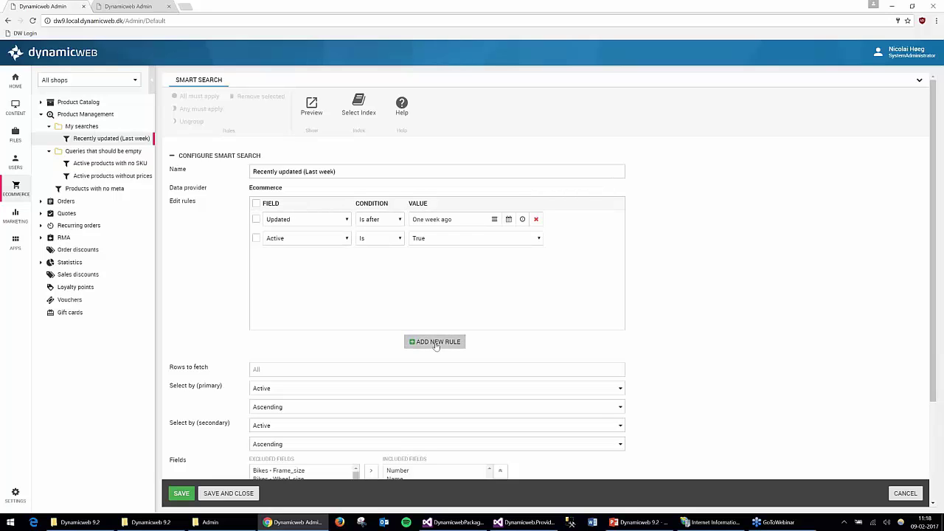
click(438, 342)
click(345, 238)
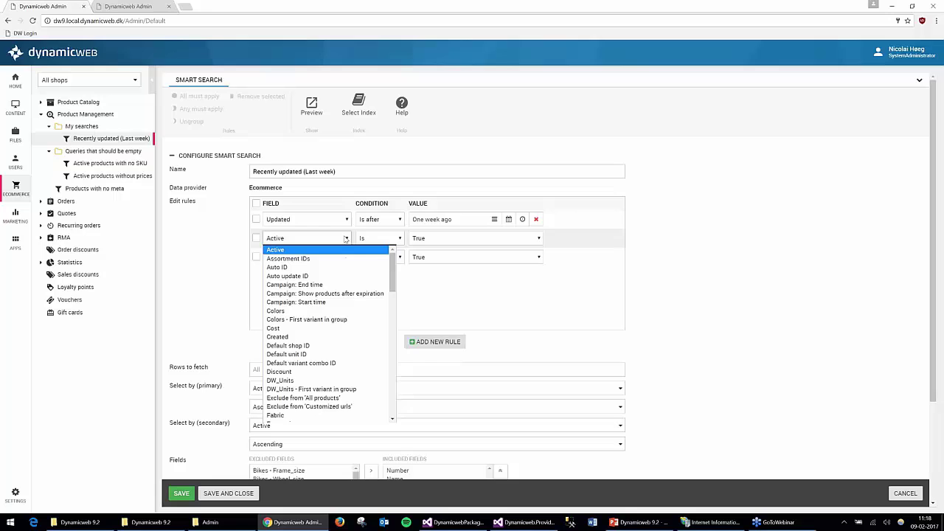
click(714, 333)
Step: Review the included and excluded fields and languages of the smart search
scroll(689, 306, down, 2)
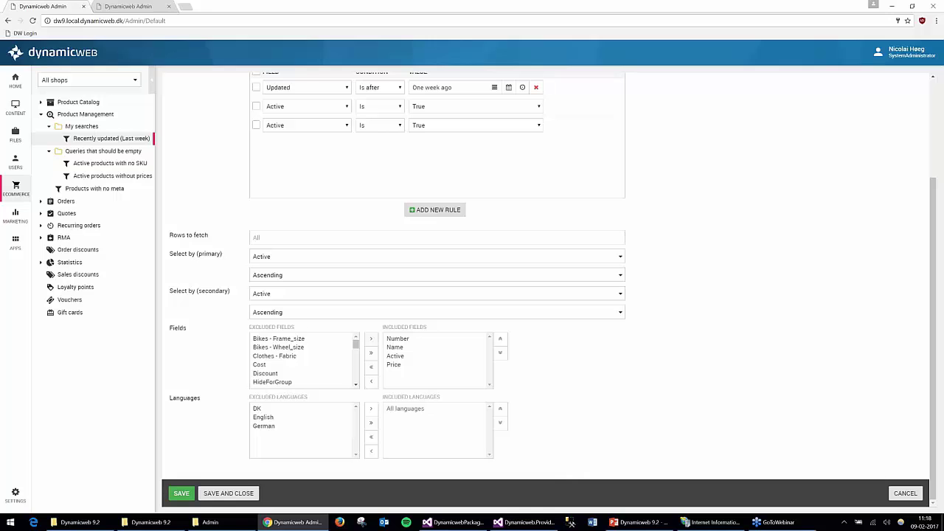
mouse_move(356, 345)
mouse_down()
mouse_move(360, 374)
mouse_move(358, 343)
mouse_up()
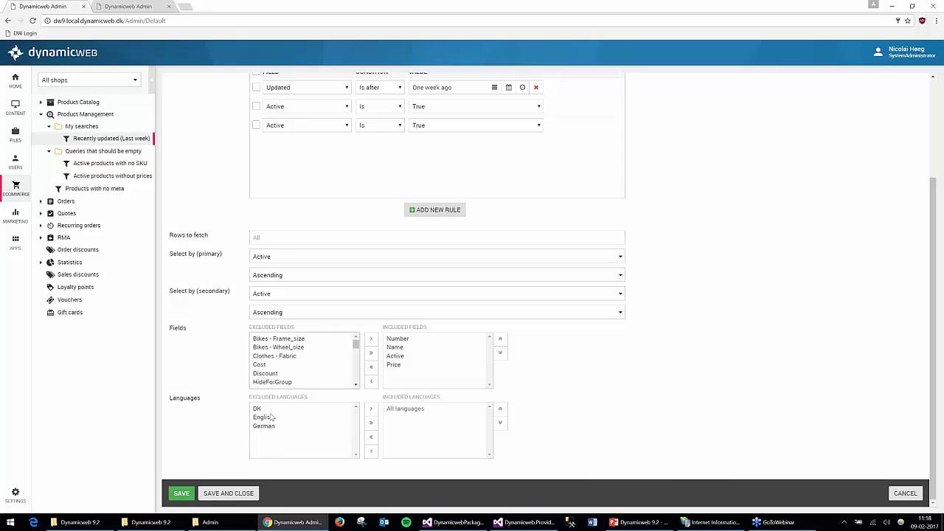
drag(272, 416, 421, 411)
Step: Return to the Recently updated (Last week) product list and look through its language columns
click(116, 140)
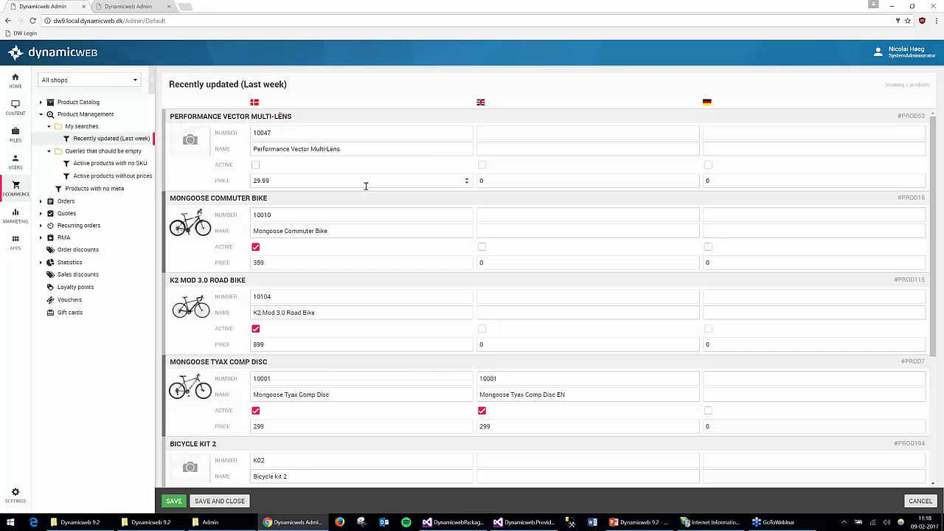
scroll(365, 185, down, 3)
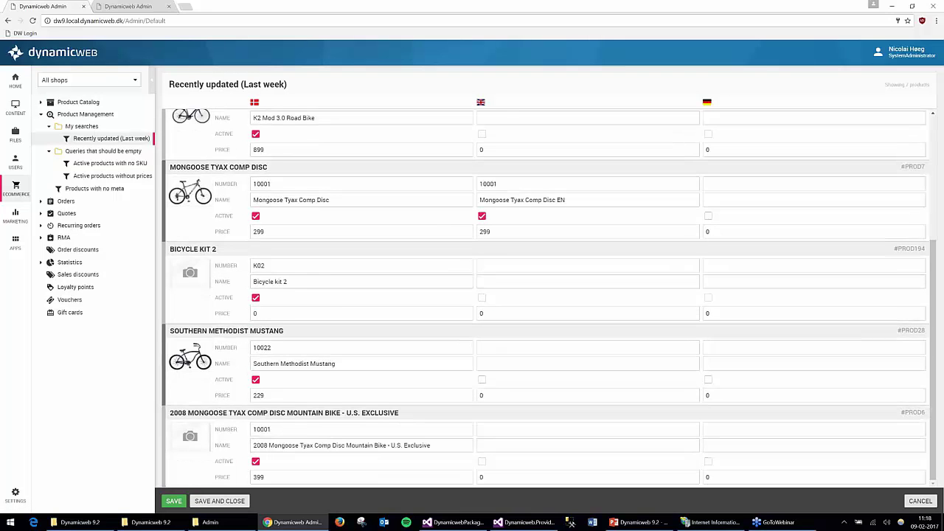
scroll(366, 188, up, 3)
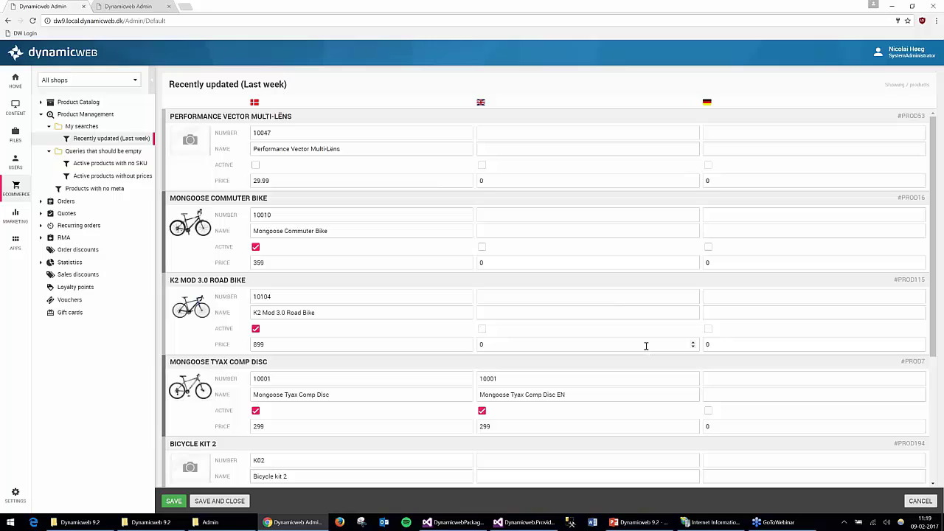
Step: Edit the Active products with no SKU smart search and move Name above Number in the included fields
right_click(126, 165)
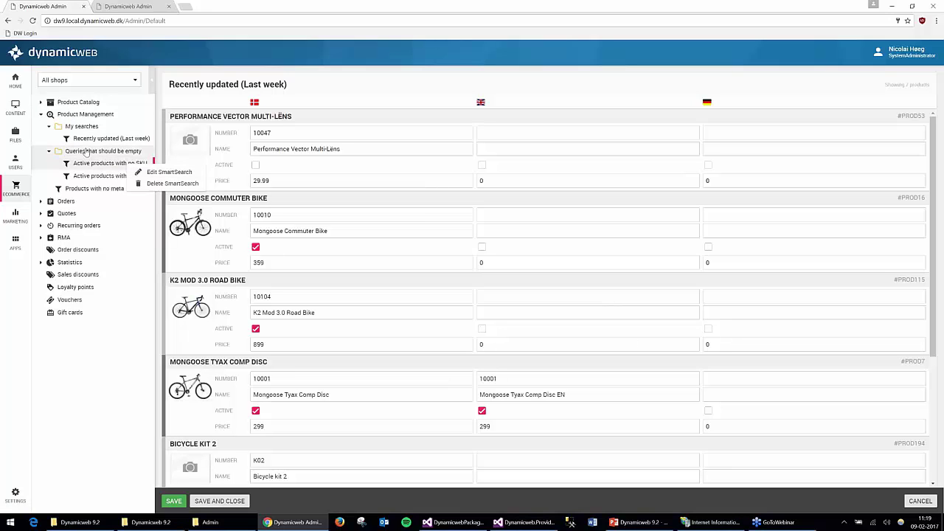
click(147, 164)
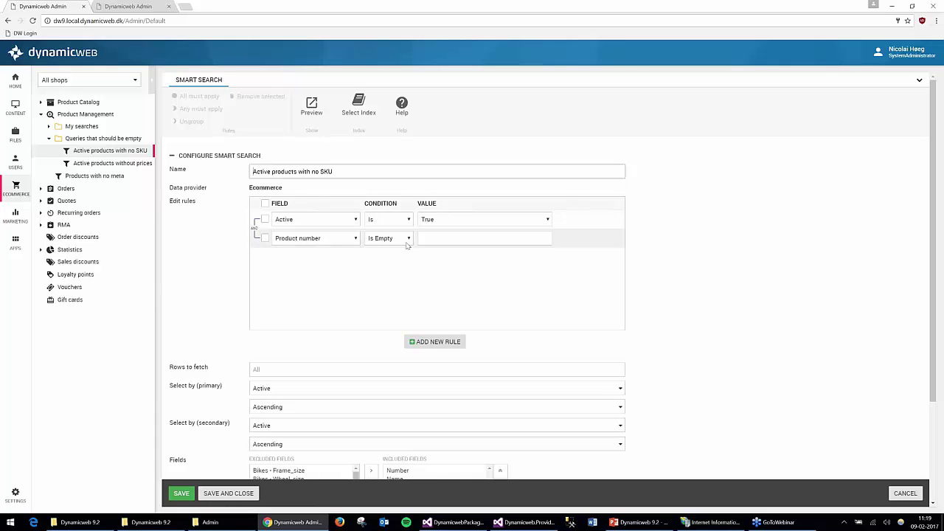
scroll(289, 271, down, 3)
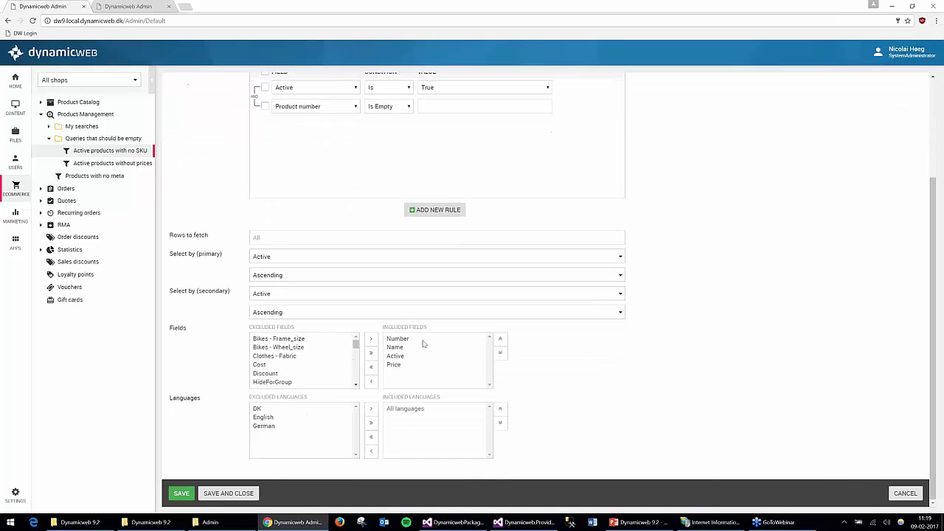
click(399, 340)
click(402, 347)
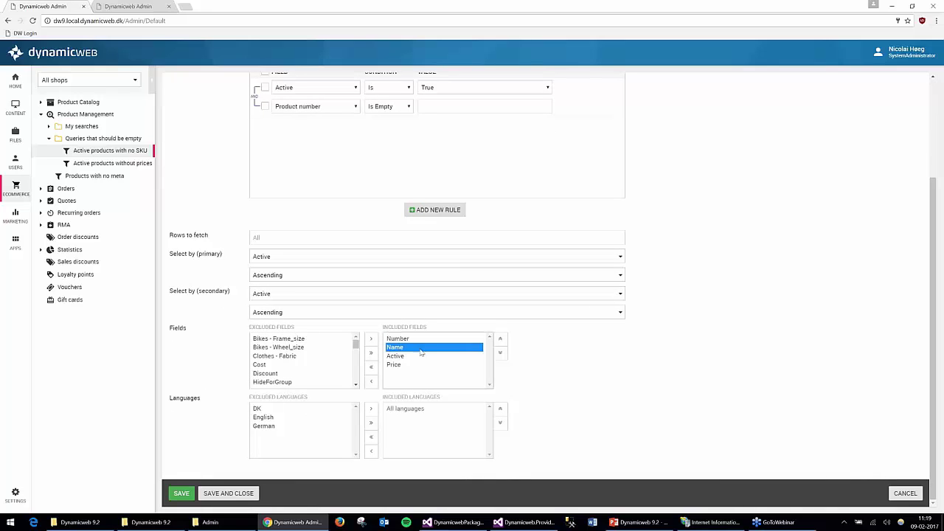
click(500, 338)
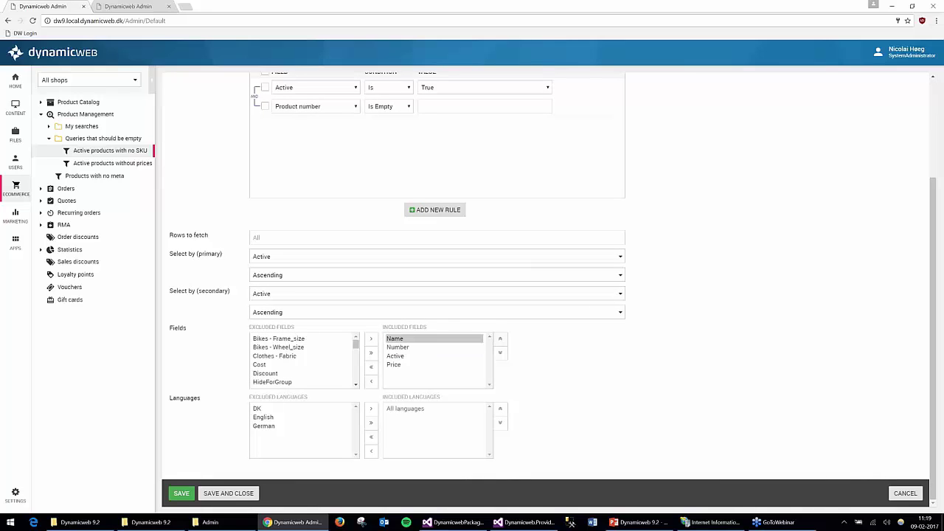
Step: Exclude the Price field and include the DK language in the smart search, saving and closing it
double_click(396, 365)
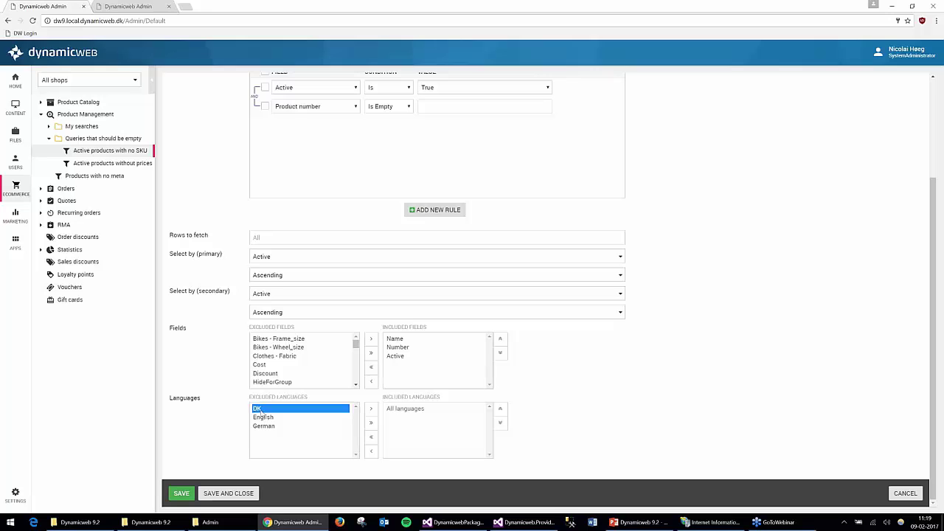
double_click(258, 409)
double_click(257, 408)
click(236, 495)
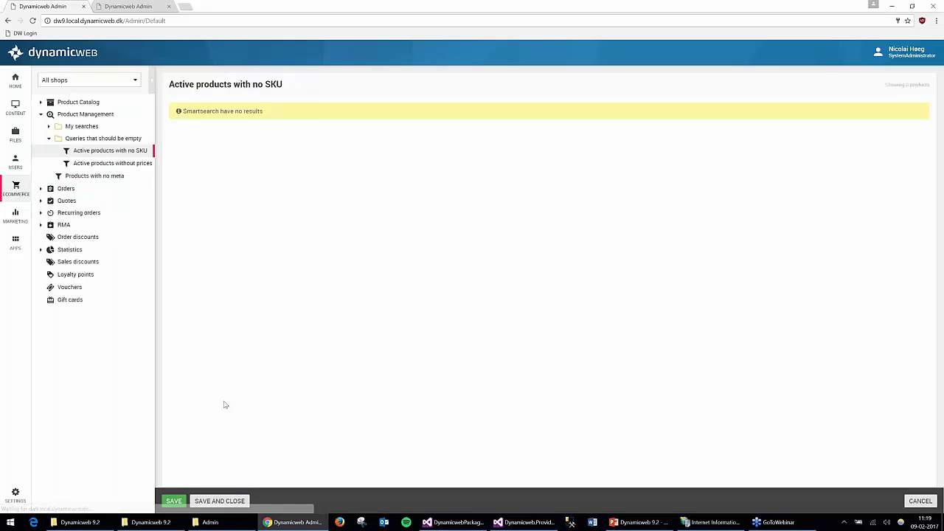
Step: View the Active products without prices list and open its smart search to review the rules
click(129, 163)
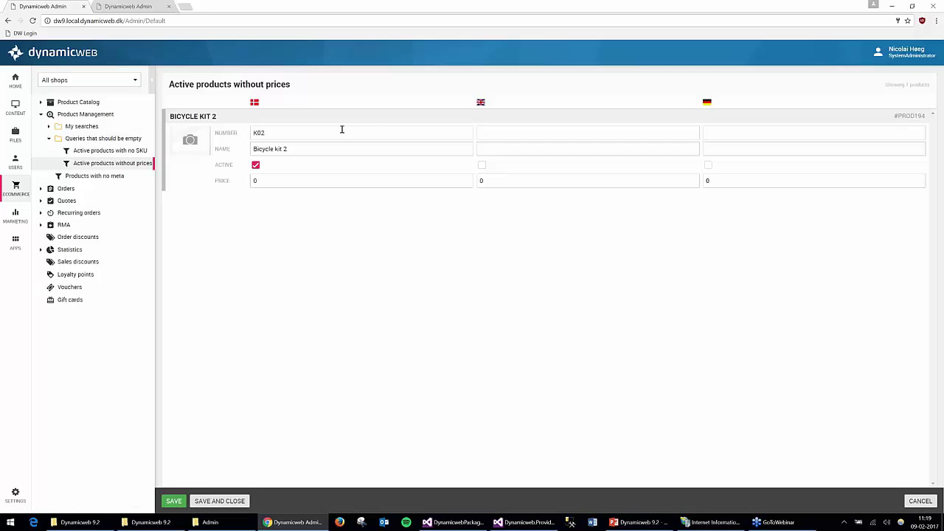
right_click(102, 173)
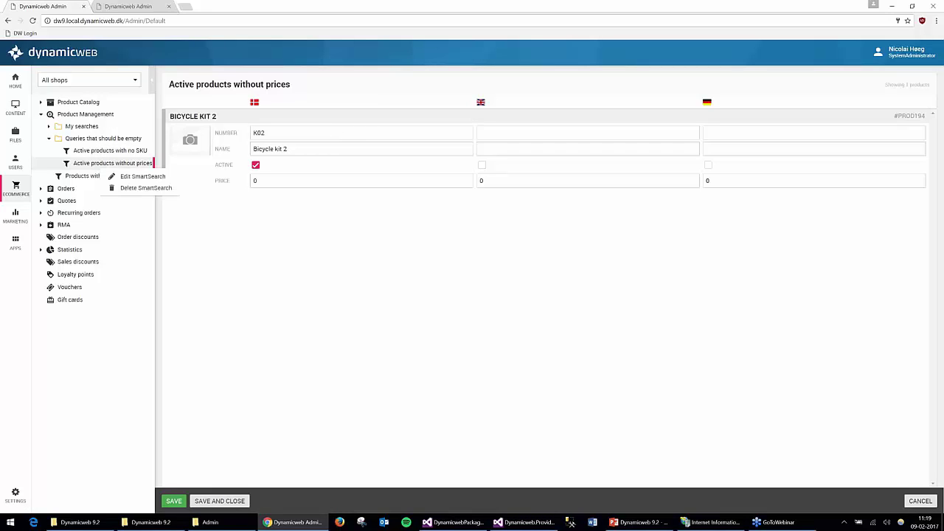
click(138, 179)
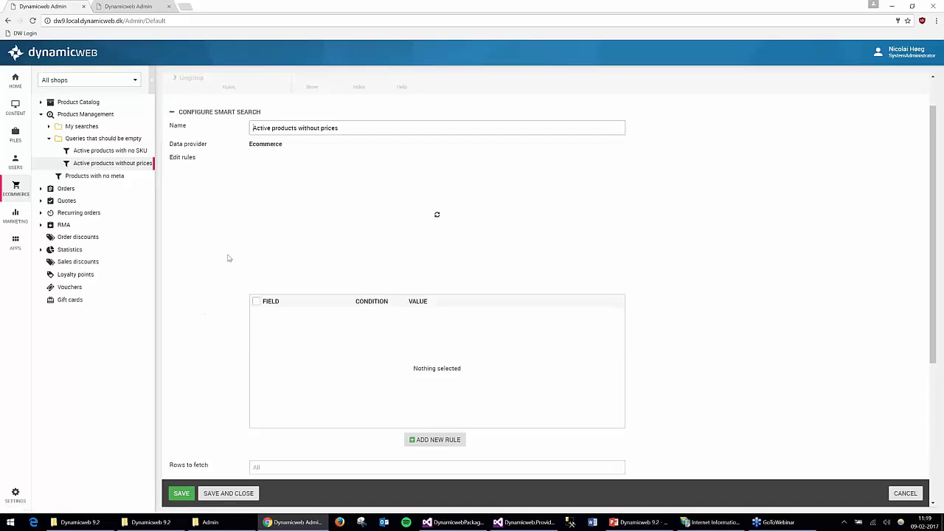
scroll(210, 243, down, 2)
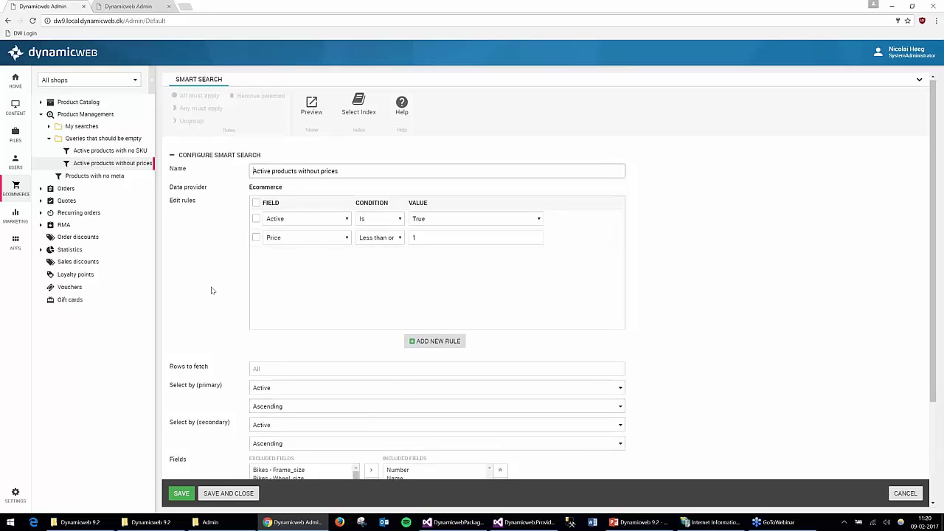
Step: Review the remaining settings of the Active products without prices smart search, then check the Danish price field in its product list
scroll(209, 280, down, 2)
scroll(214, 302, down, 1)
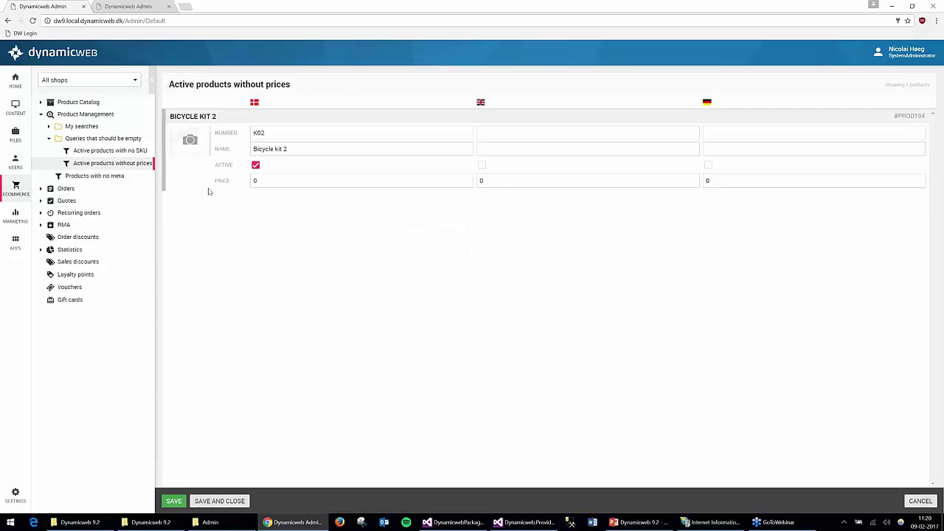
click(319, 182)
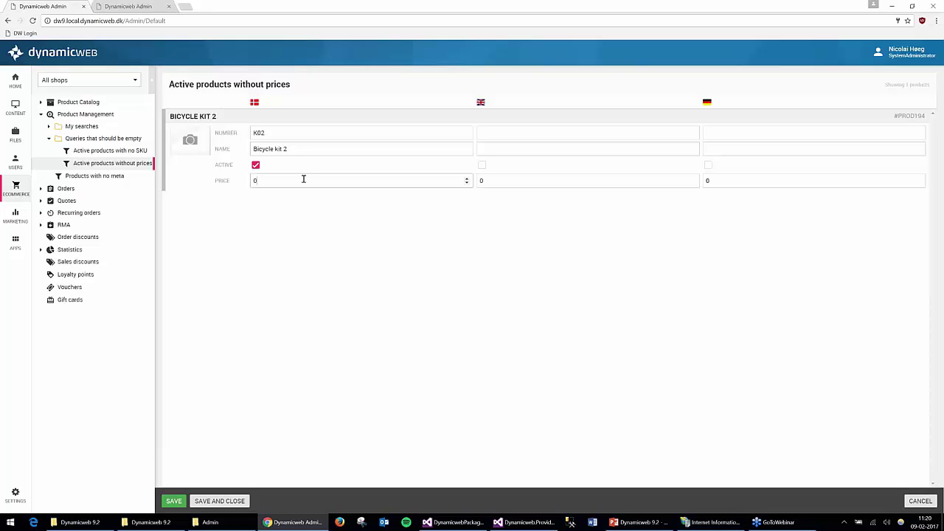
Step: Edit the Products with no meta smart search to include the DK and English languages and exclude the Number field, saving and closing it
click(122, 176)
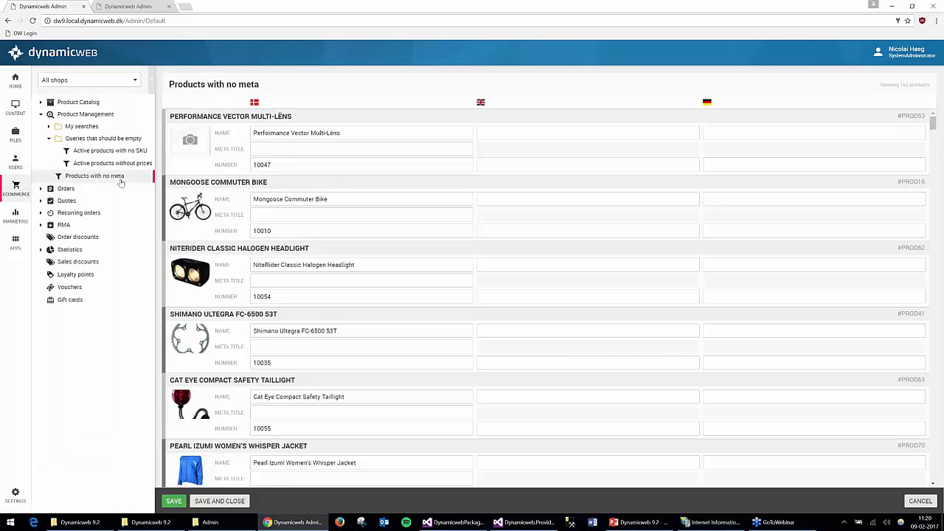
click(288, 214)
right_click(112, 177)
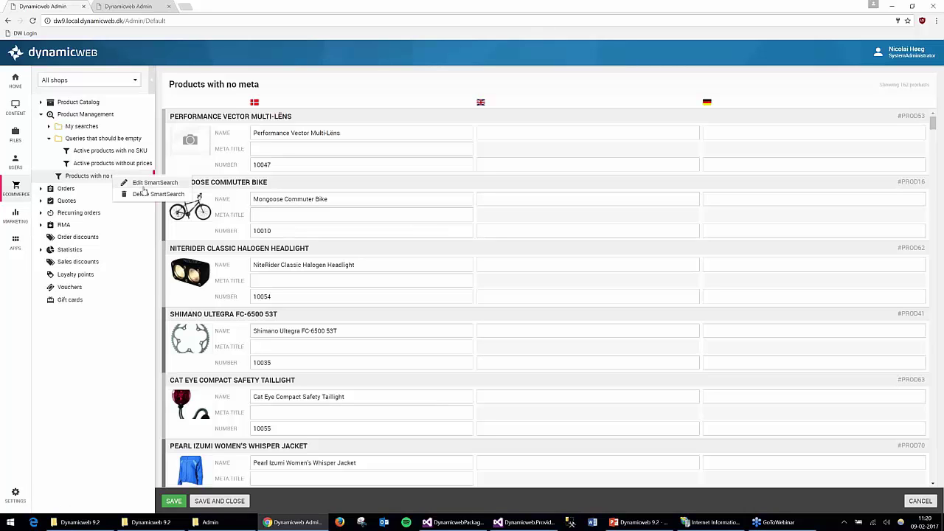
click(153, 184)
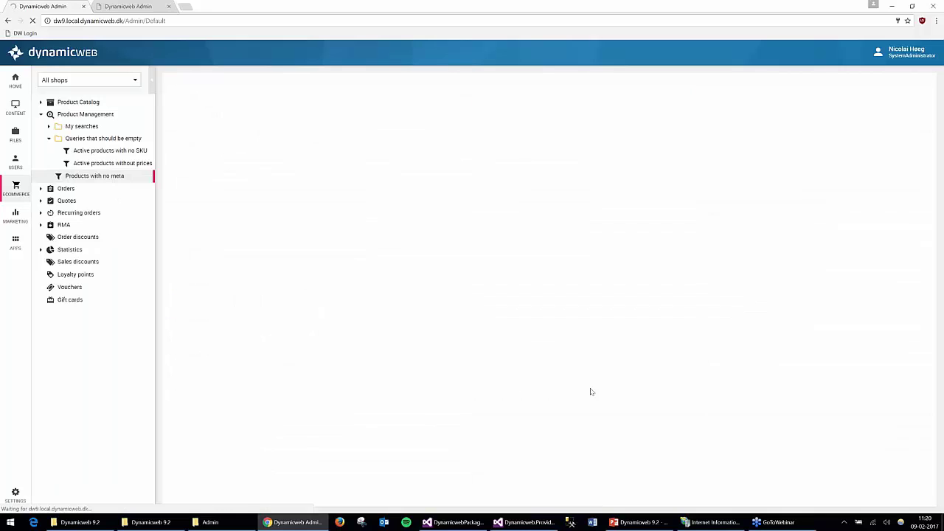
scroll(642, 339, down, 4)
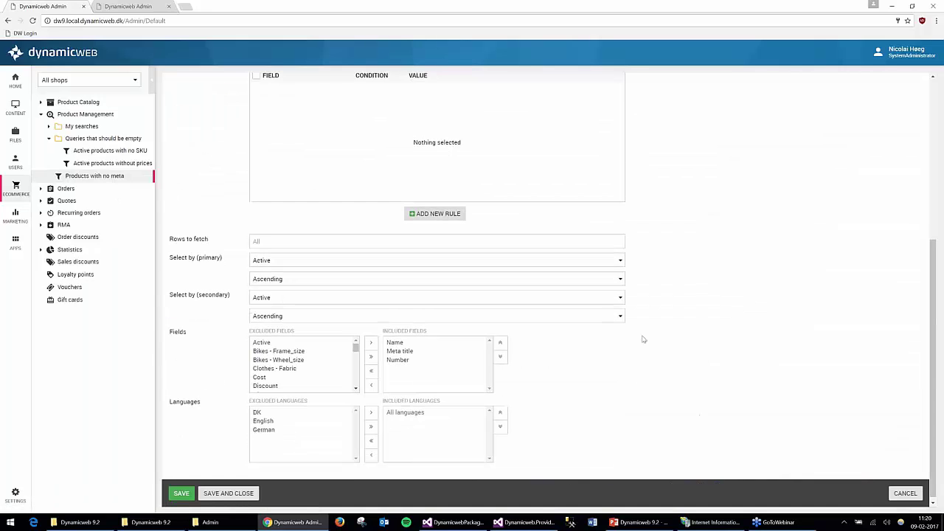
double_click(275, 409)
double_click(274, 409)
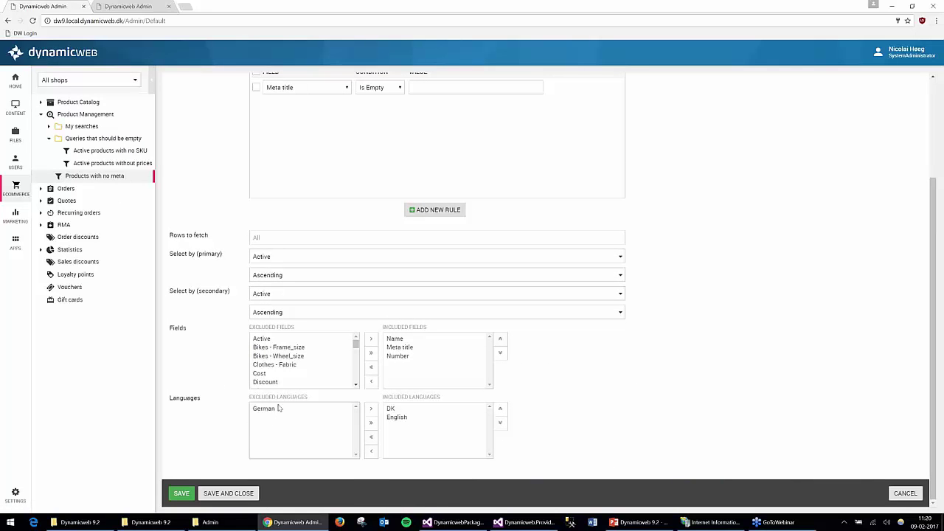
double_click(411, 360)
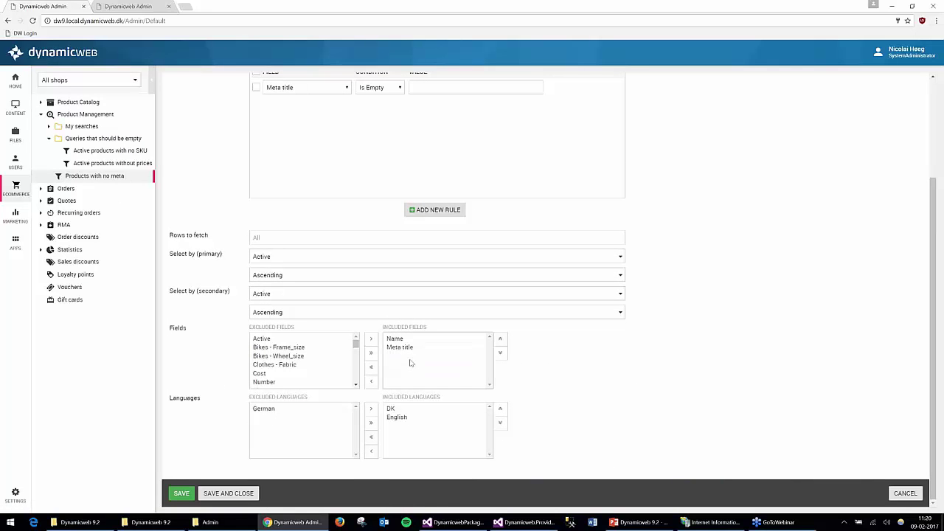
click(229, 494)
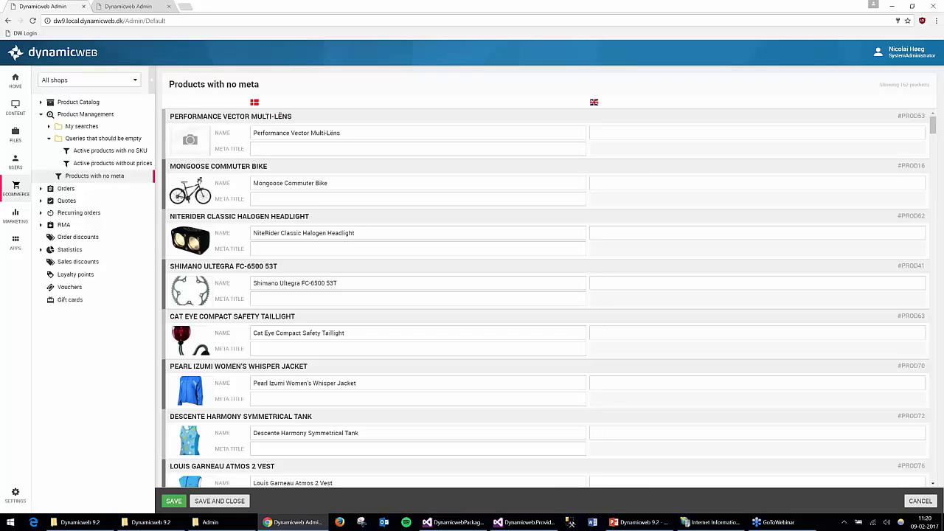
Step: Examine the Danish and English columns and the empty meta title fields throughout the Products with no meta list
click(509, 151)
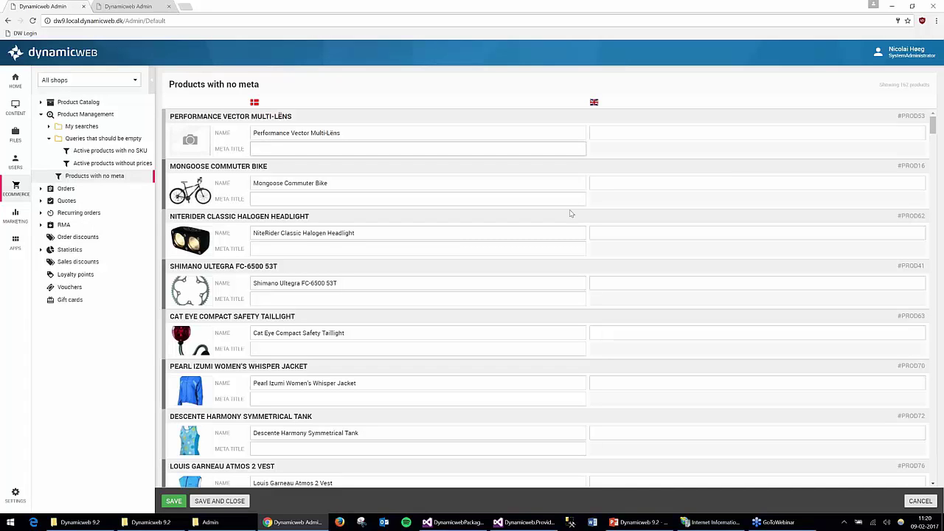
click(646, 154)
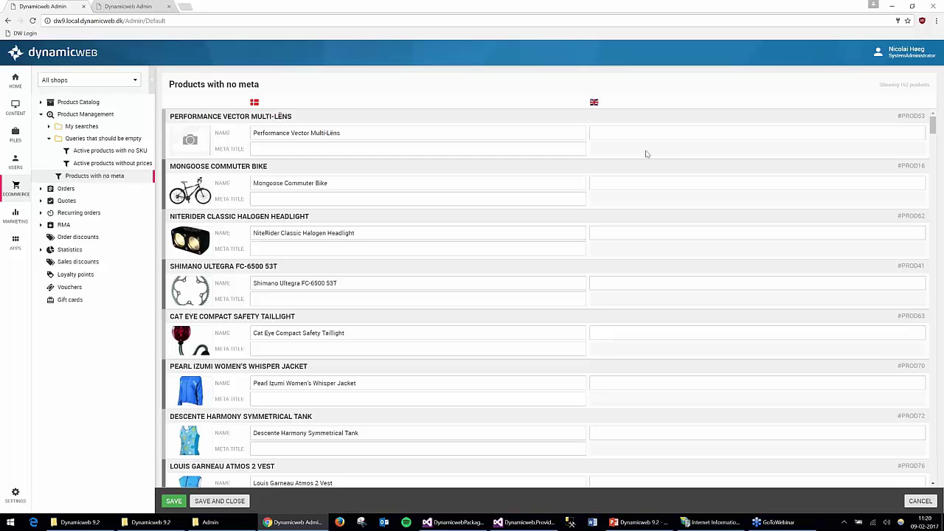
click(325, 147)
scroll(369, 235, down, 5)
scroll(546, 295, down, 3)
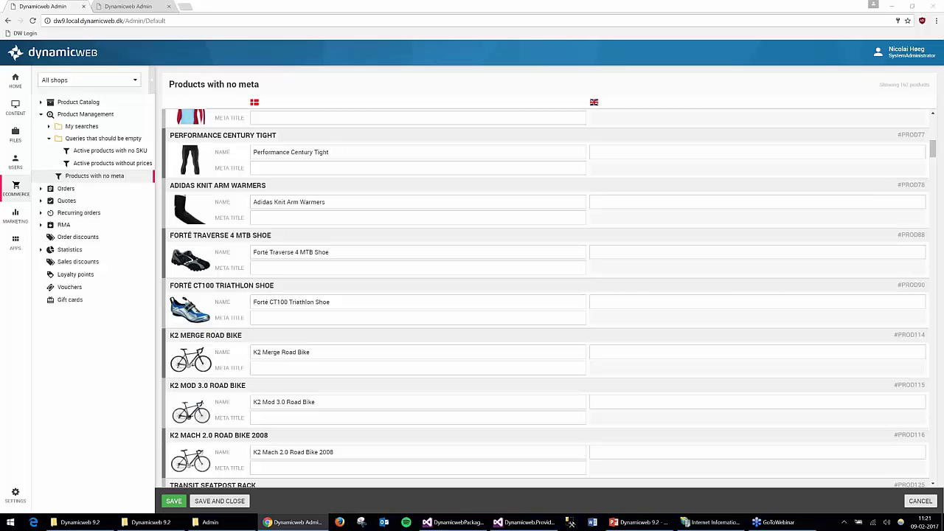
scroll(368, 242, down, 15)
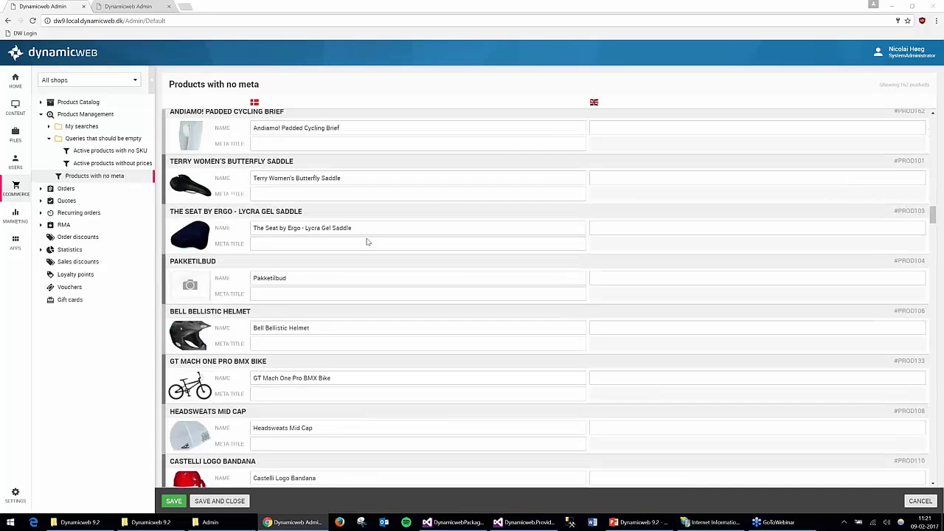
scroll(367, 242, down, 20)
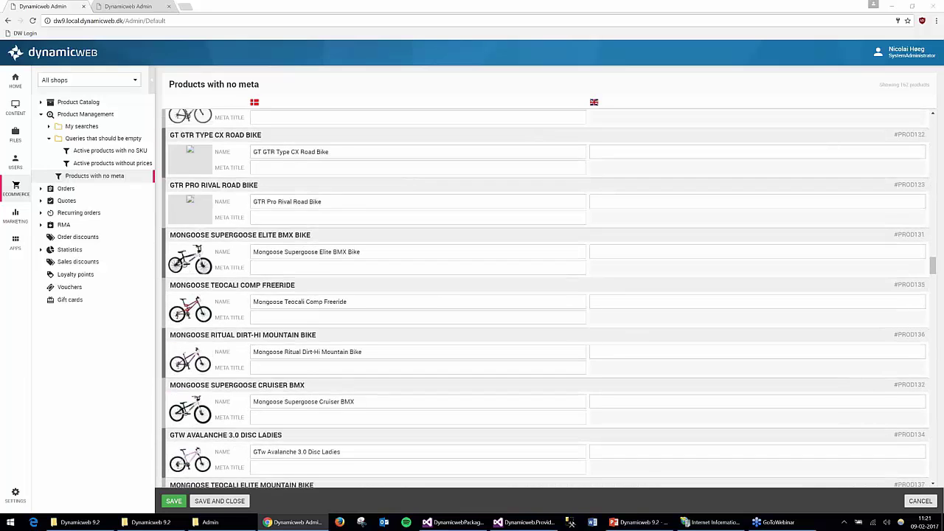
scroll(546, 299, up, 1)
scroll(363, 240, down, 20)
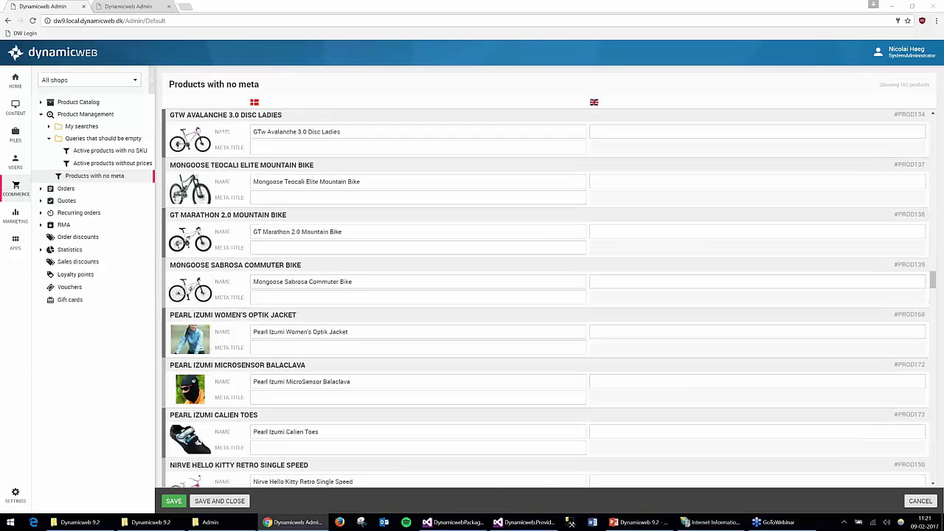
scroll(363, 240, down, 20)
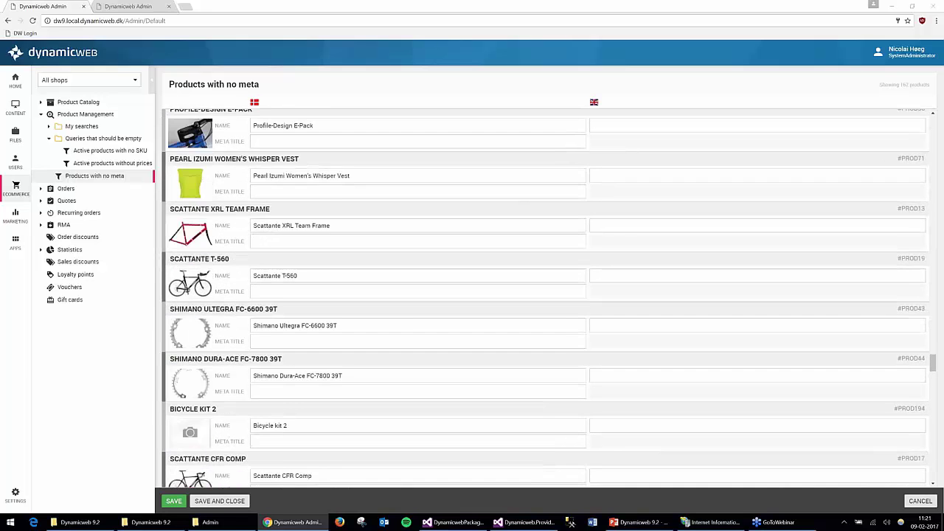
scroll(438, 316, down, 20)
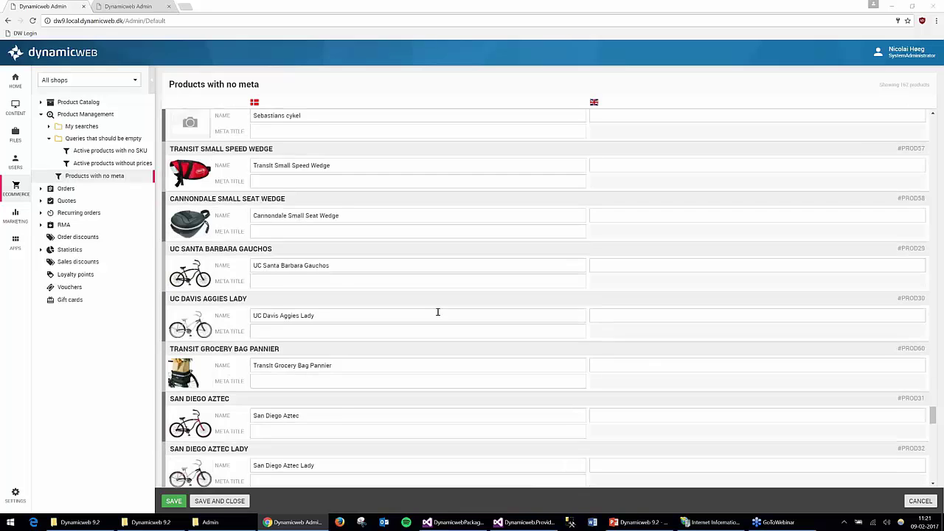
scroll(487, 379, down, 10)
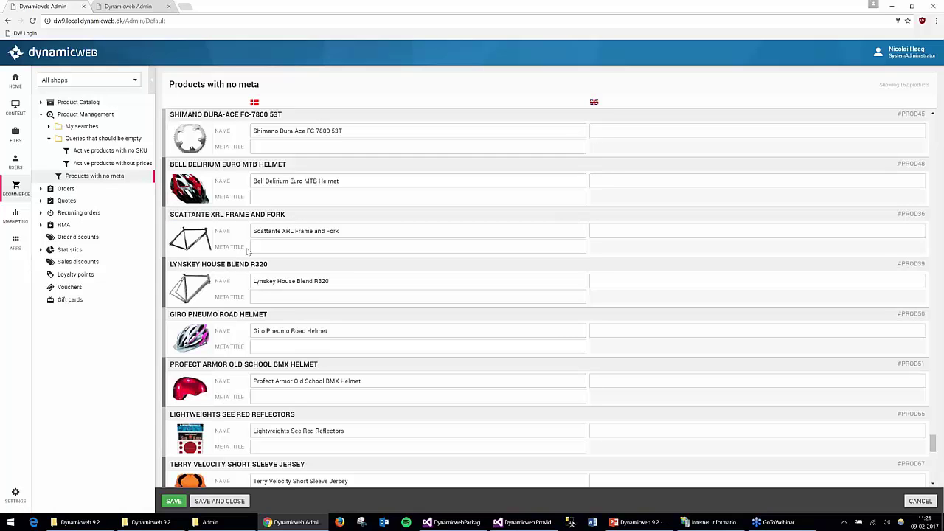
click(281, 246)
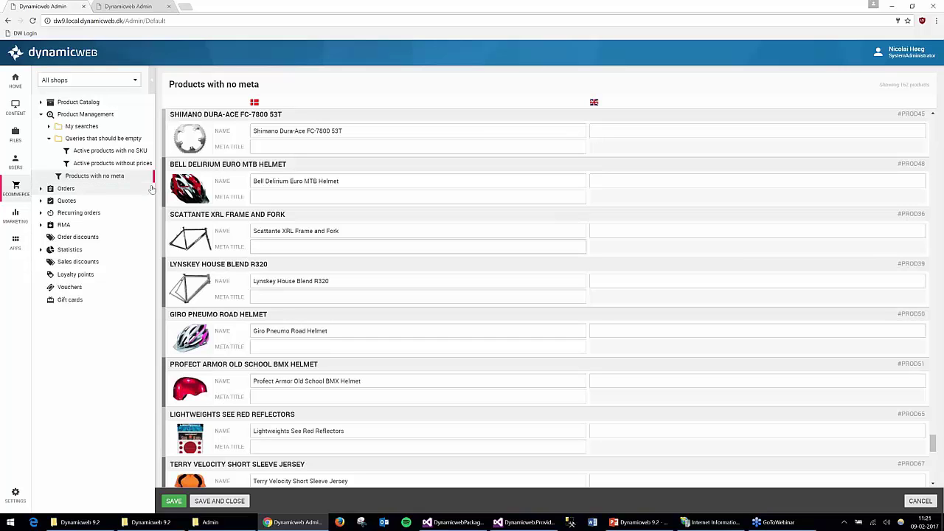
Step: Add a second rule to the Products with no meta smart search, using the Is variant field
right_click(119, 179)
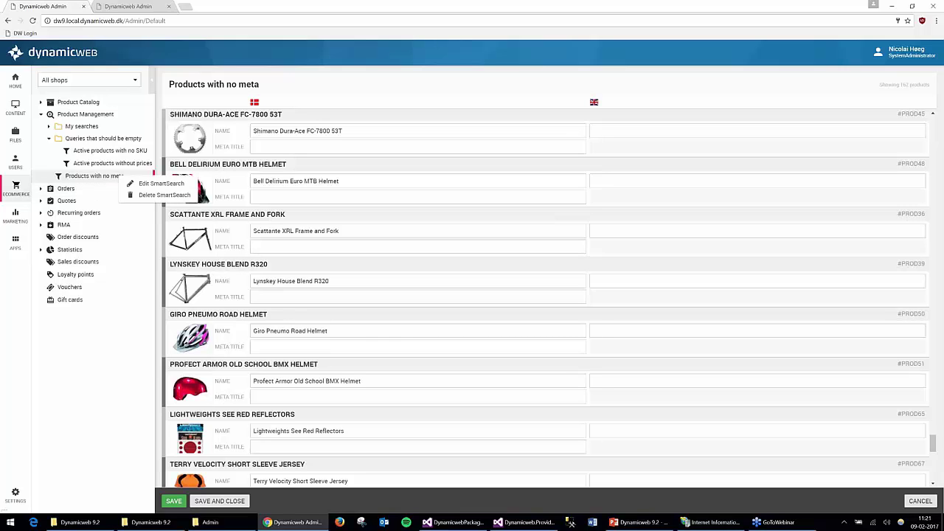
click(156, 184)
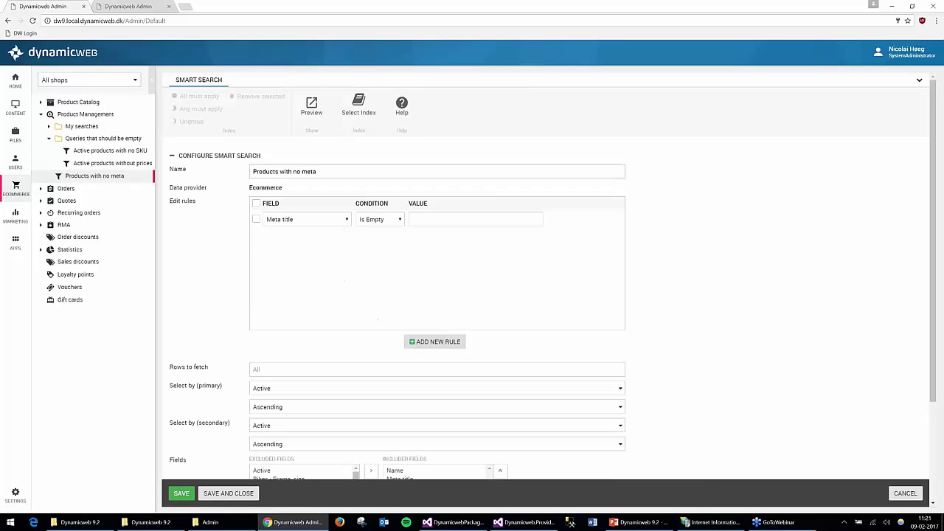
click(346, 238)
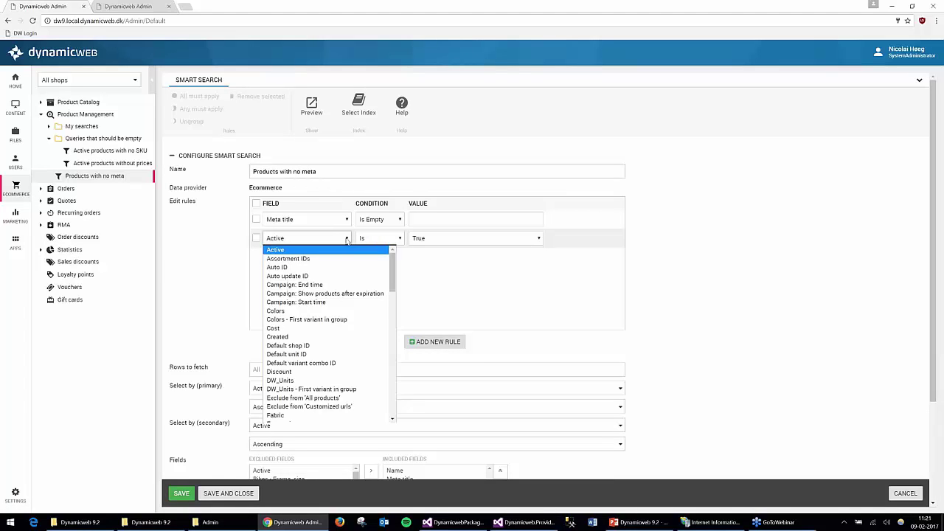
key(v)
scroll(345, 358, down, 2)
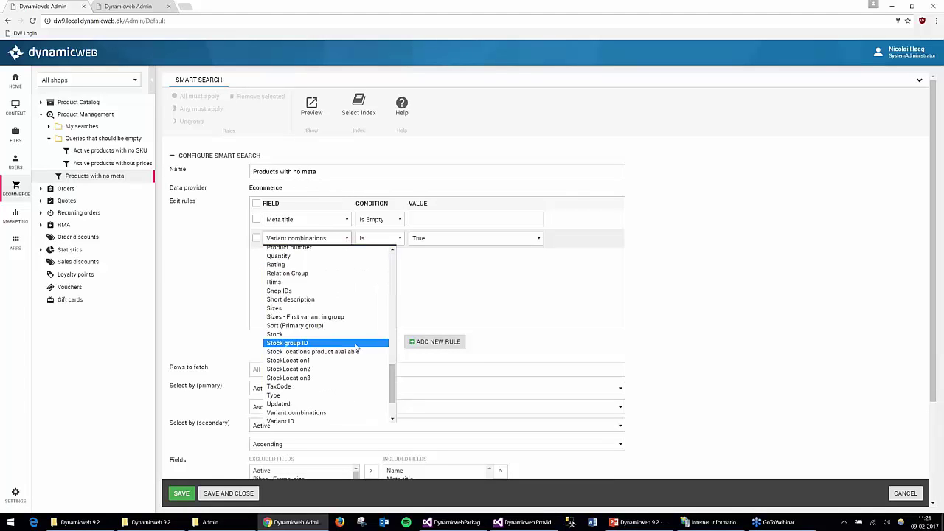
key(i)
key(s)
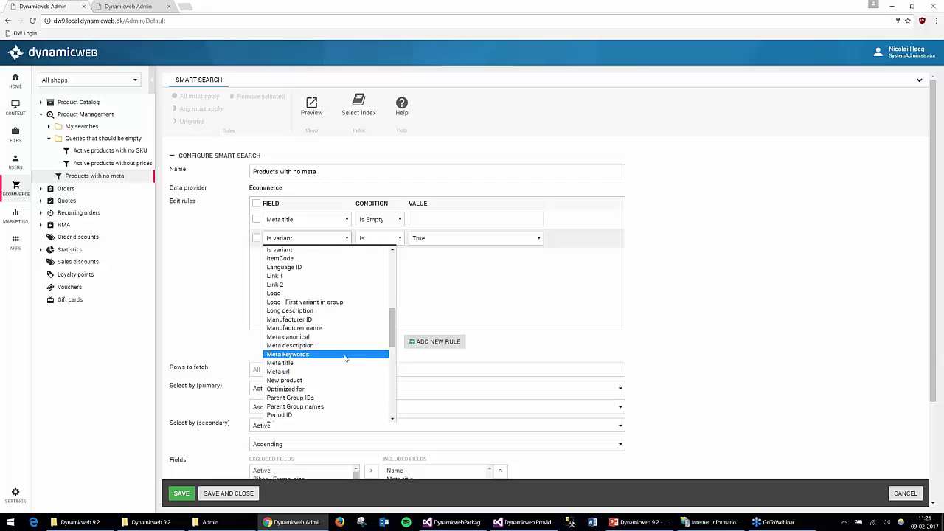
scroll(324, 339, down, 2)
scroll(306, 325, up, 4)
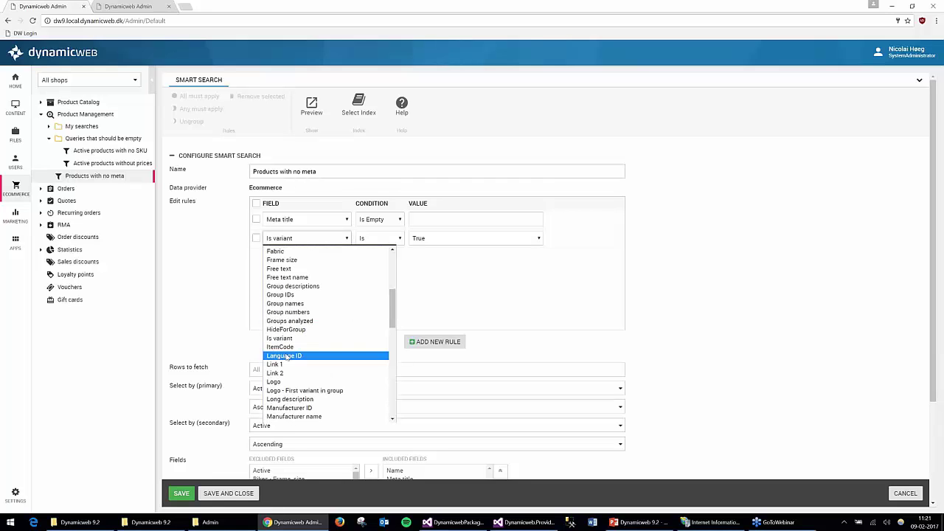
click(291, 339)
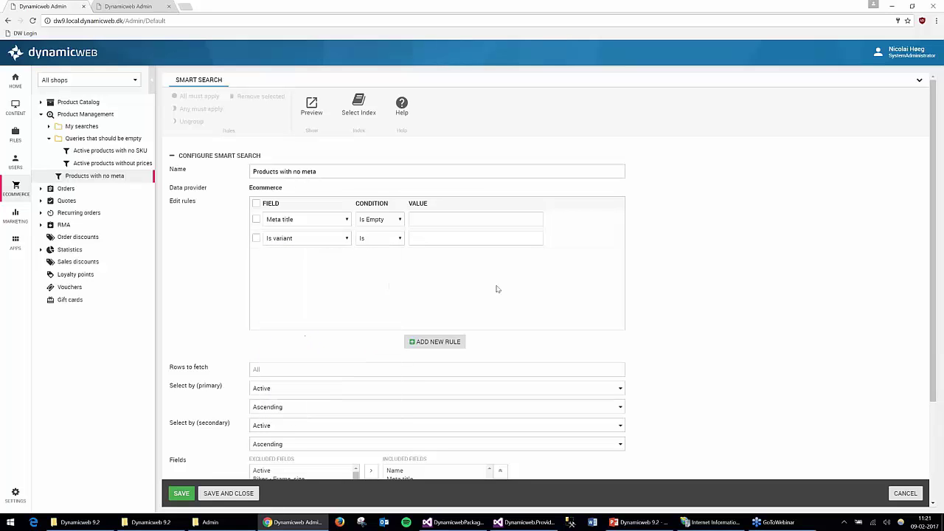
Step: Set the Is variant rule's condition to Is and its value to False
click(419, 239)
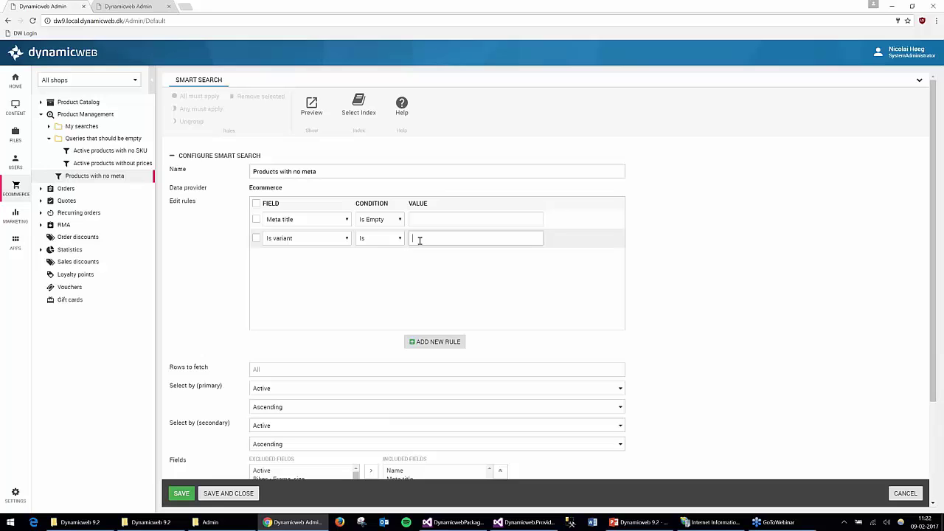
click(380, 238)
click(384, 260)
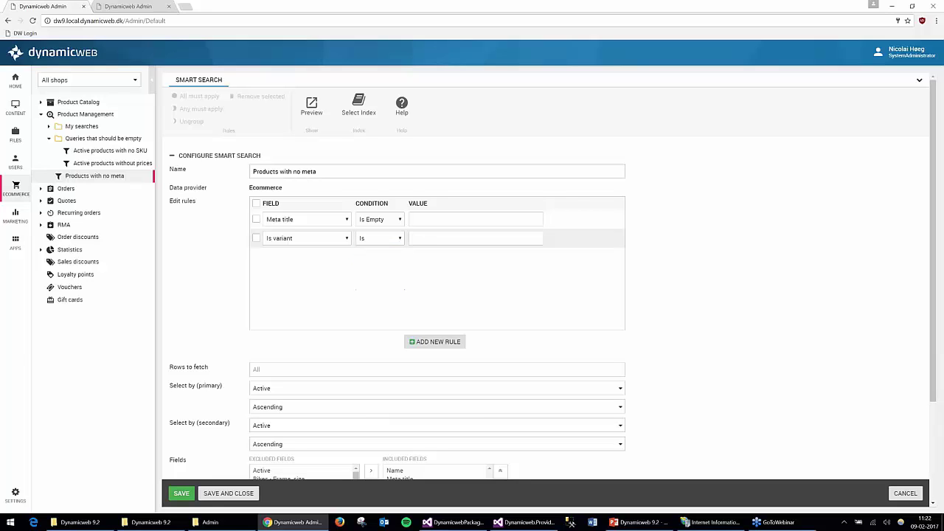
click(428, 242)
text(False)
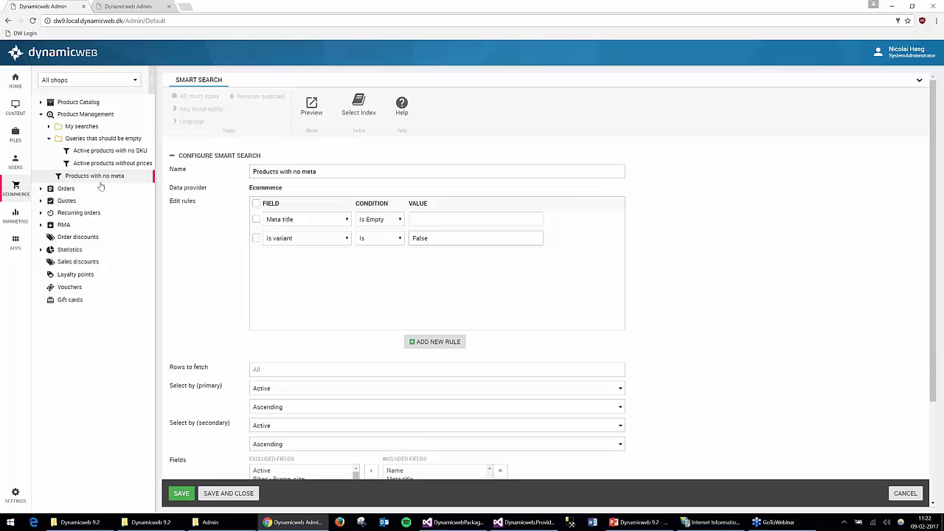
Step: Reload the Products with no meta list and look through its products
key(F5)
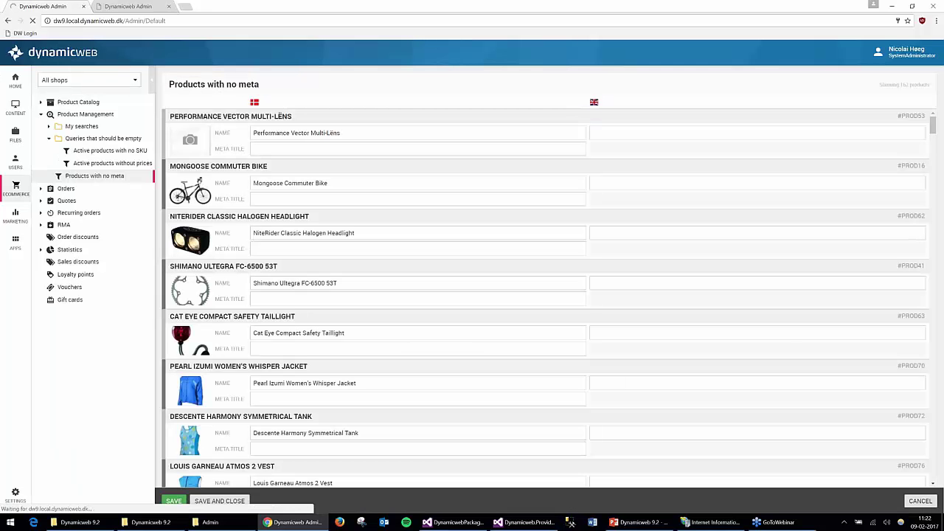
scroll(411, 200, down, 3)
scroll(424, 205, down, 15)
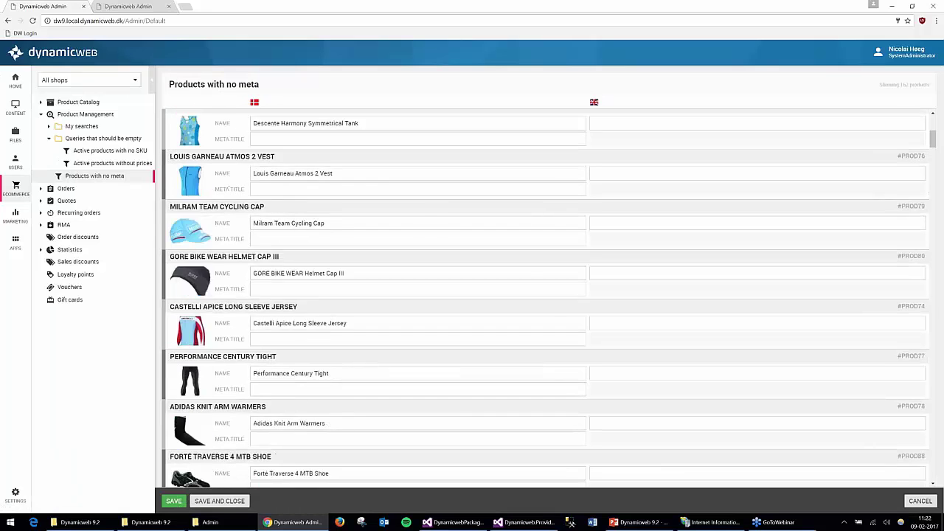
scroll(424, 205, down, 4)
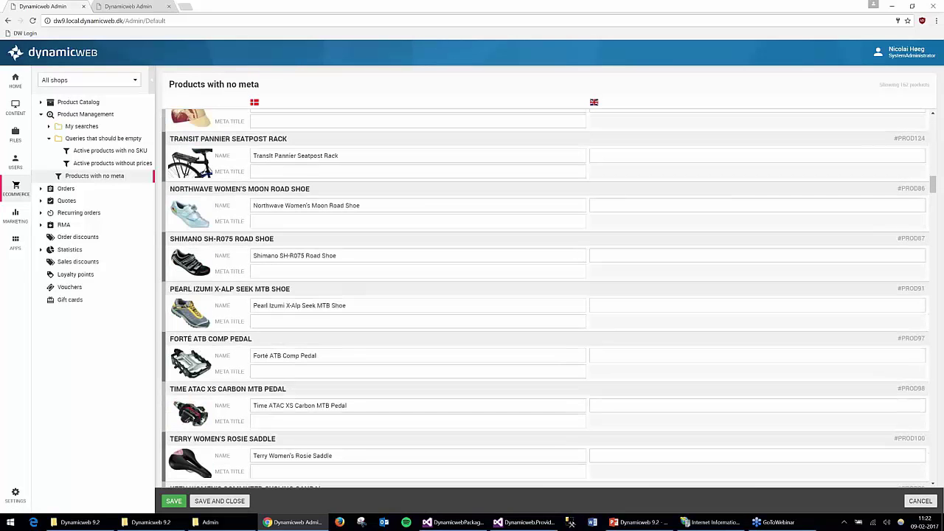
scroll(422, 204, down, 2)
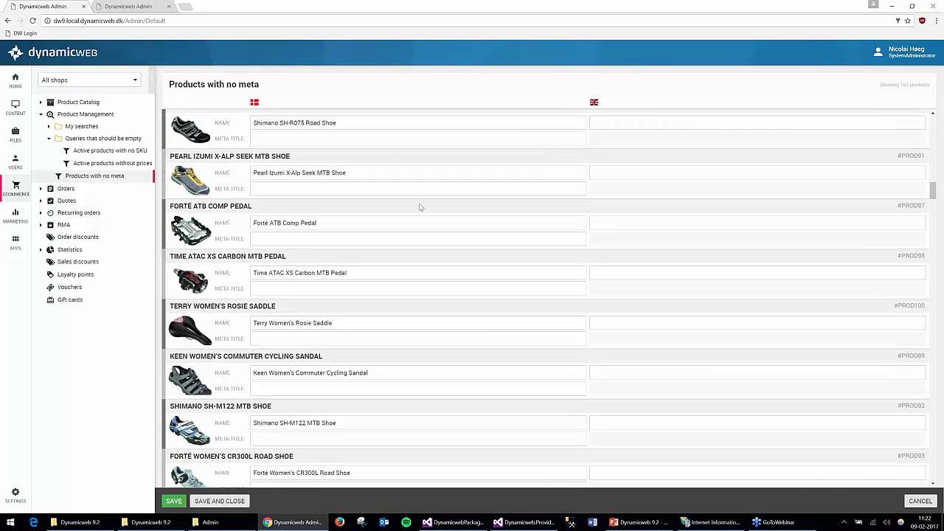
scroll(291, 236, up, 1)
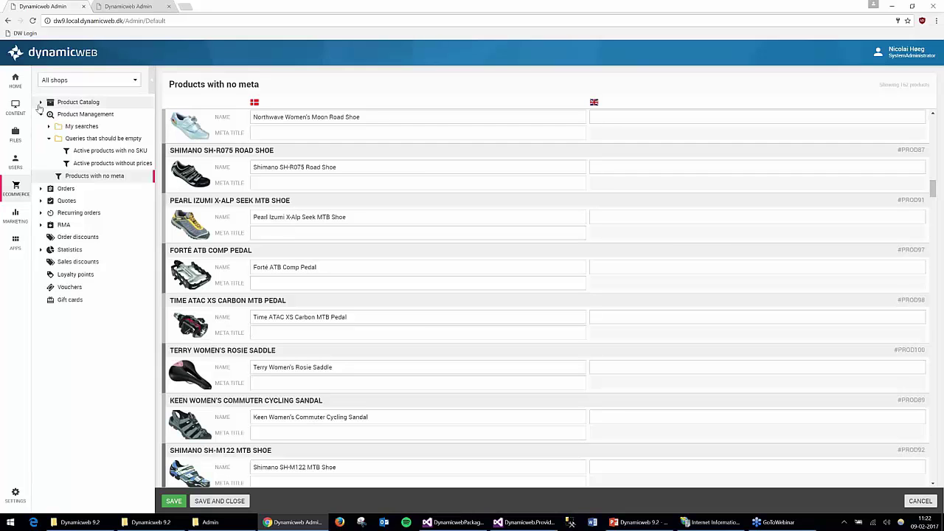
Step: Open the Bikez shop's settings and examine its alternative image file name patterns
click(40, 103)
right_click(73, 116)
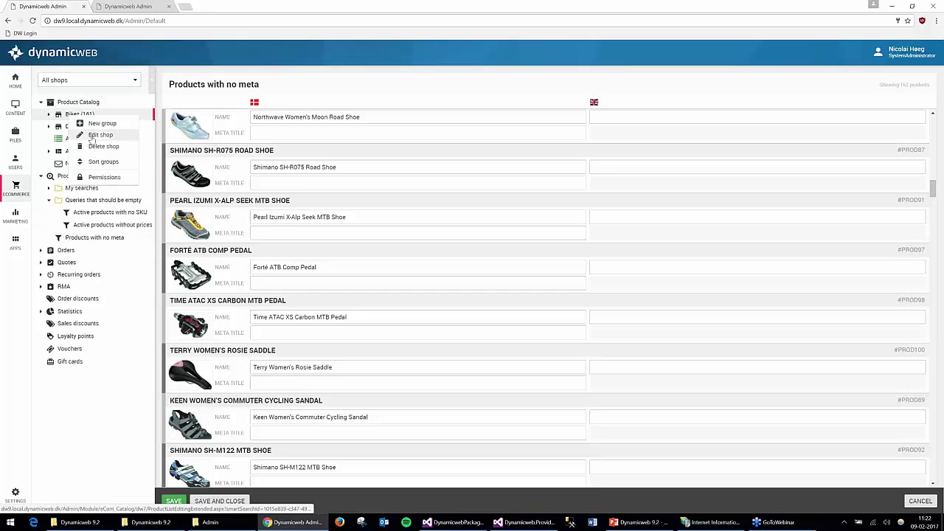
click(93, 136)
scroll(517, 288, down, 5)
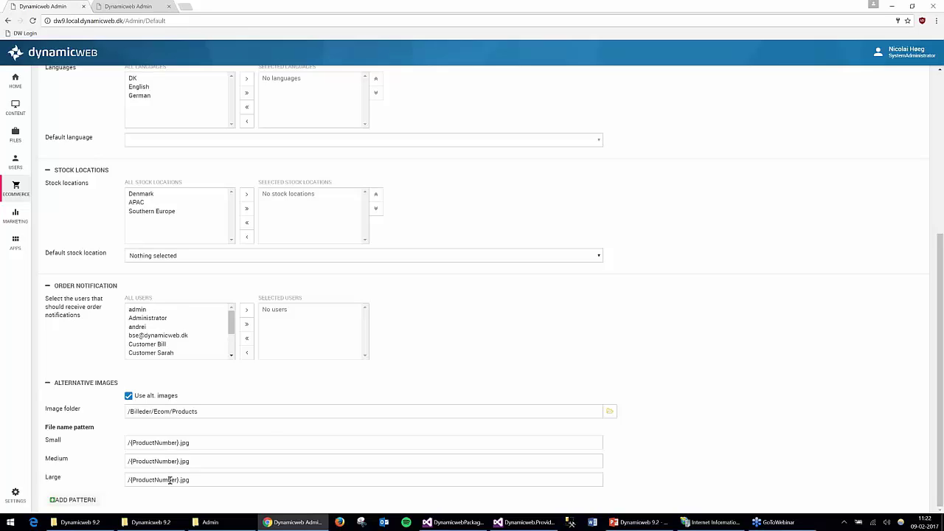
click(216, 483)
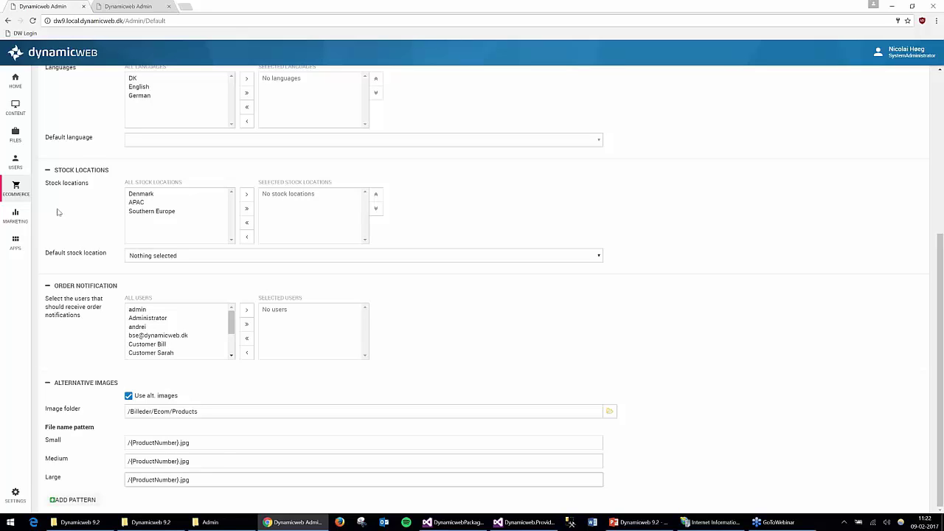
scroll(22, 190, up, 3)
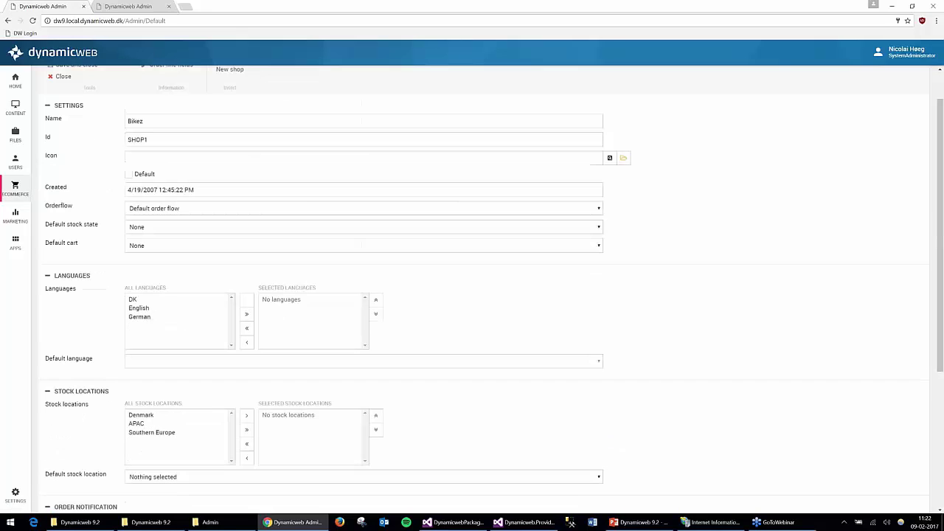
Step: Return to the Ecommerce area and view the Active products with no SKU smart search
click(13, 190)
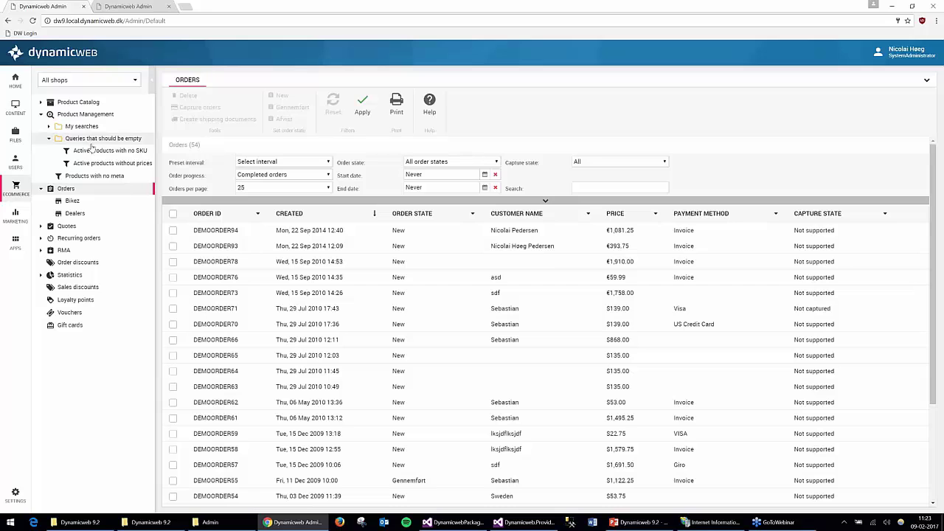
click(102, 151)
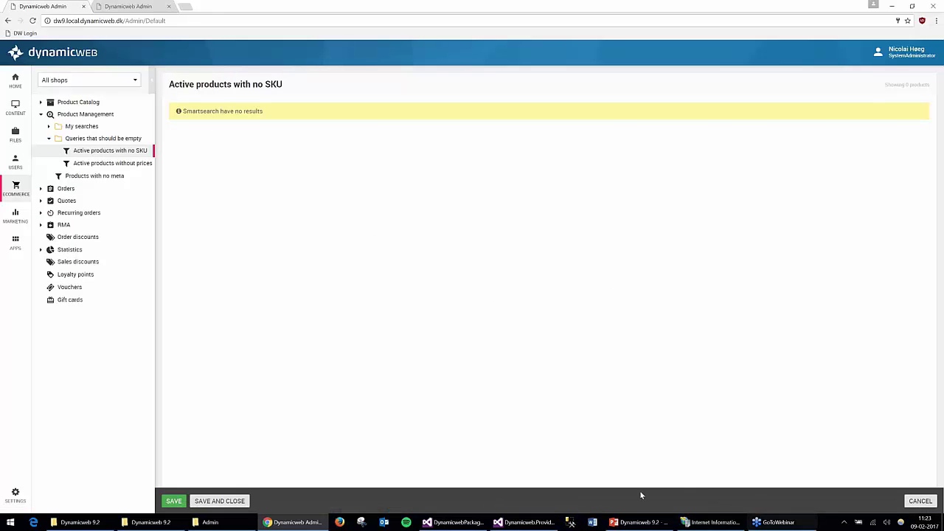
Step: Switch to the Dynamicweb 9.2 release presentation in PowerPoint and start the slide show from the current slide
mouse_move(645, 524)
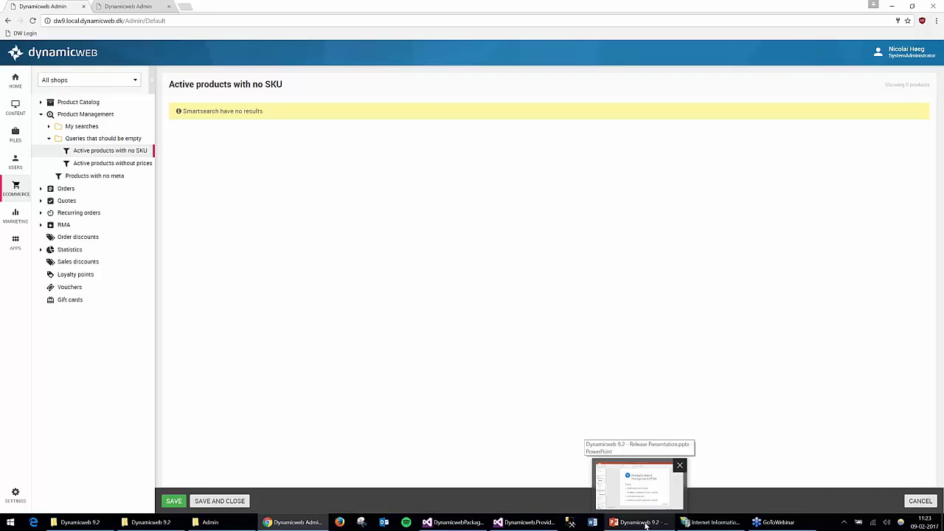
click(644, 524)
key(shift+F5)
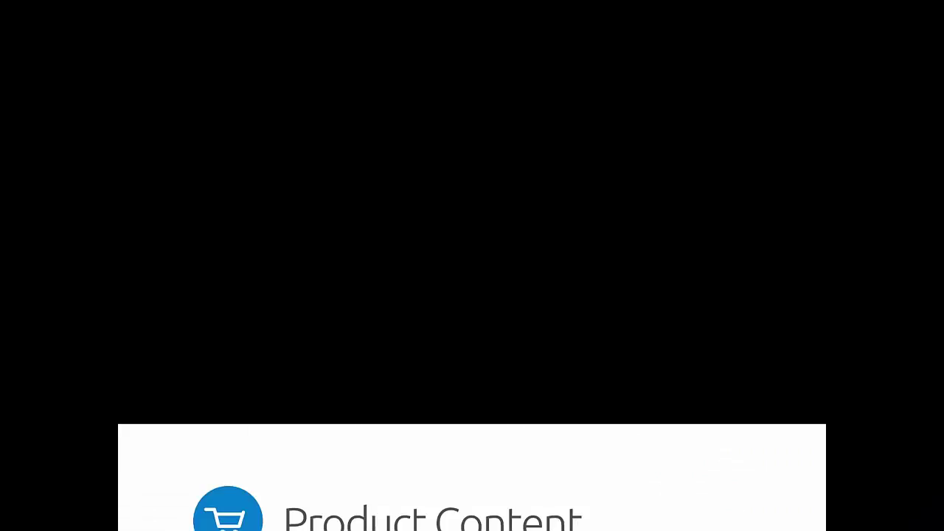
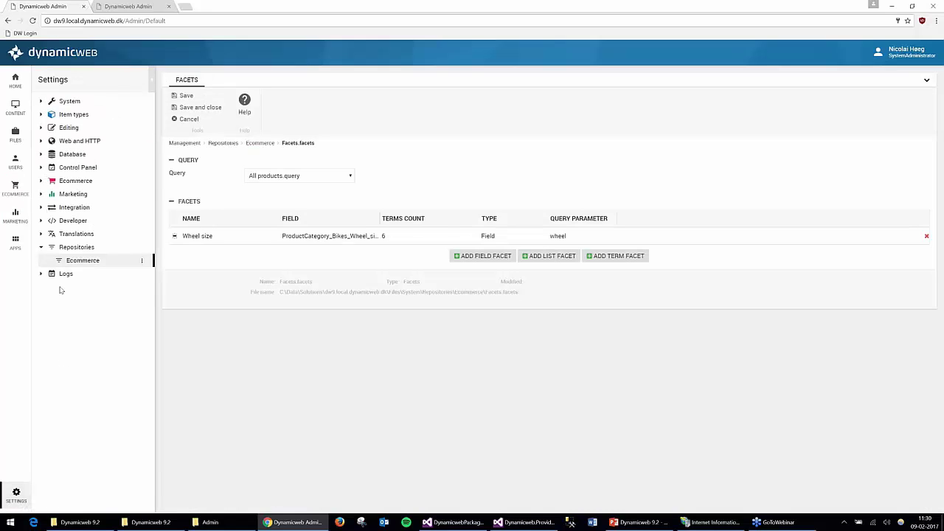
Step: Reload the Settings area and look through the Developer settings and their Add-ins for a Deployment section
click(40, 220)
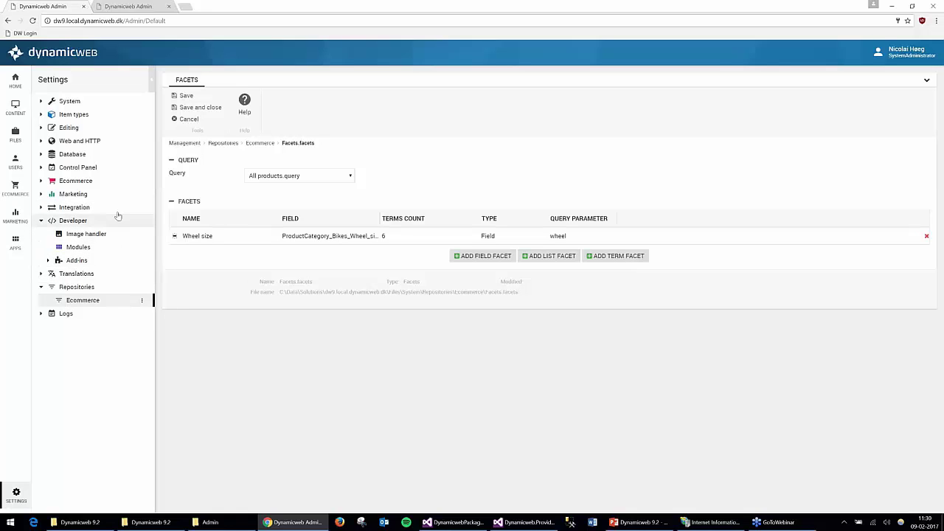
click(40, 221)
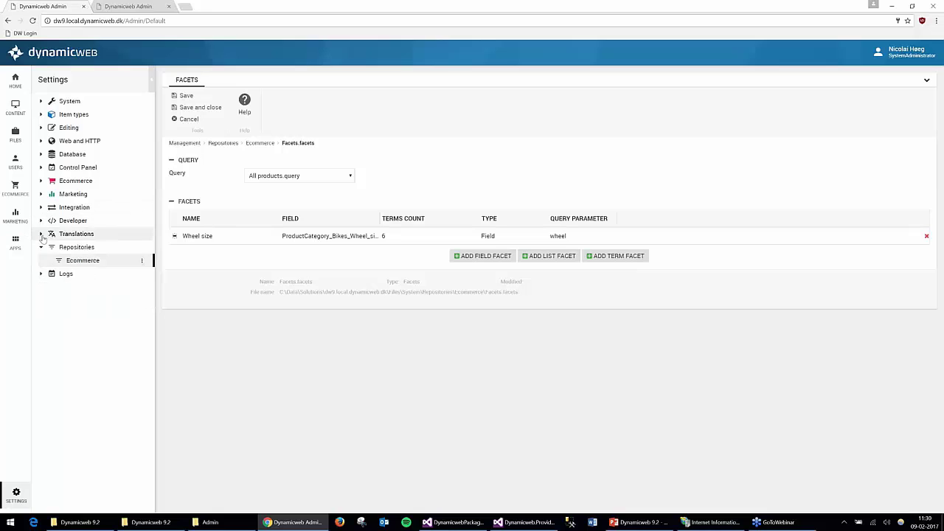
click(40, 220)
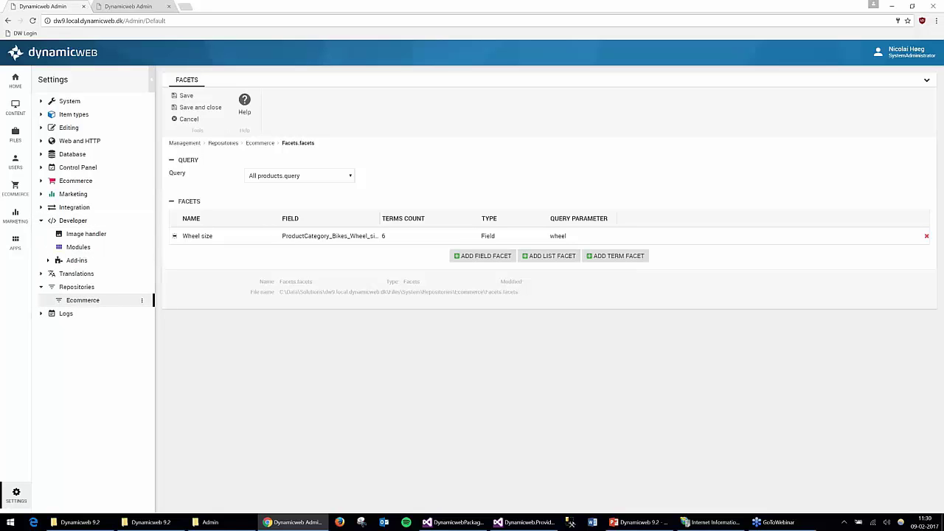
click(16, 492)
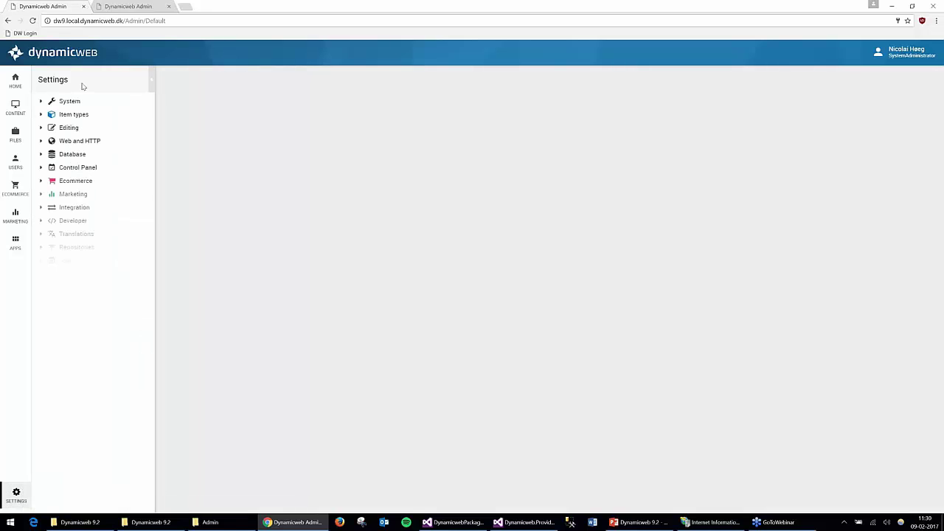
click(41, 221)
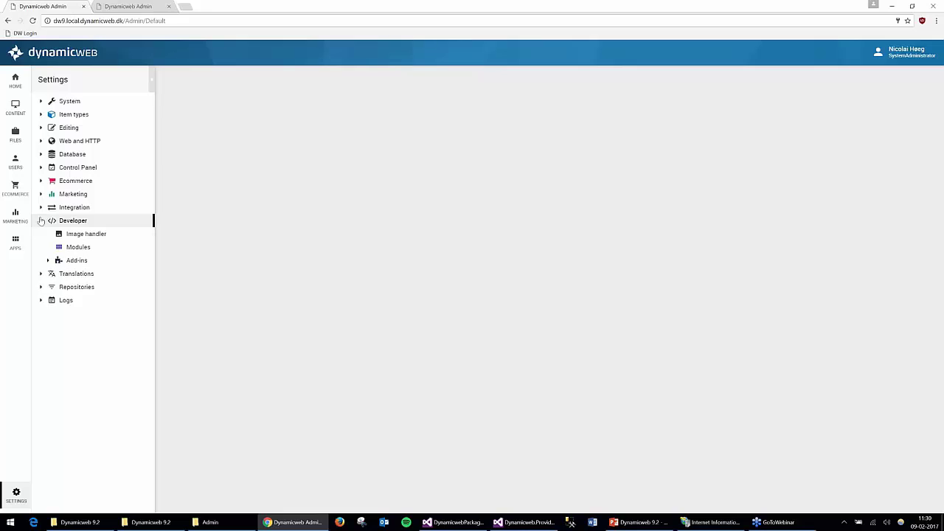
click(47, 260)
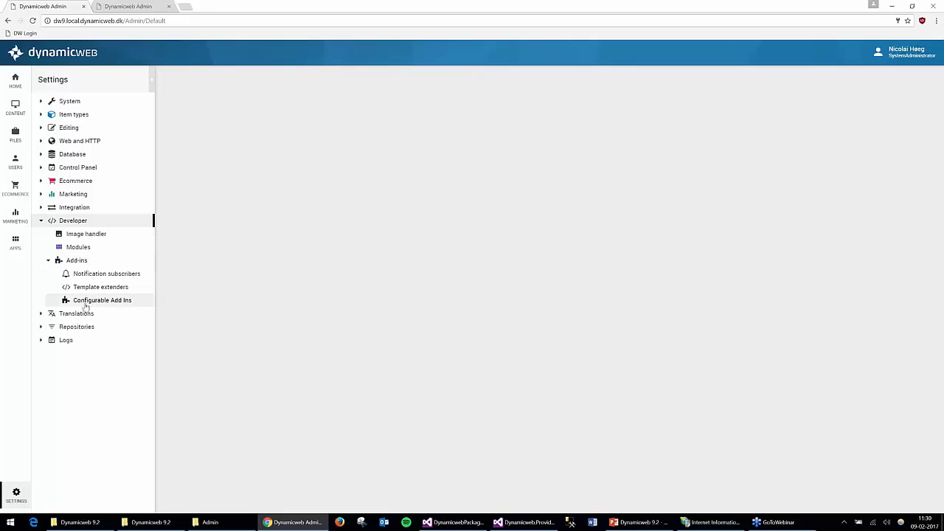
click(47, 260)
Step: Check the Developer settings and Add-ins on the dw9staging site for a Deployment section
click(137, 6)
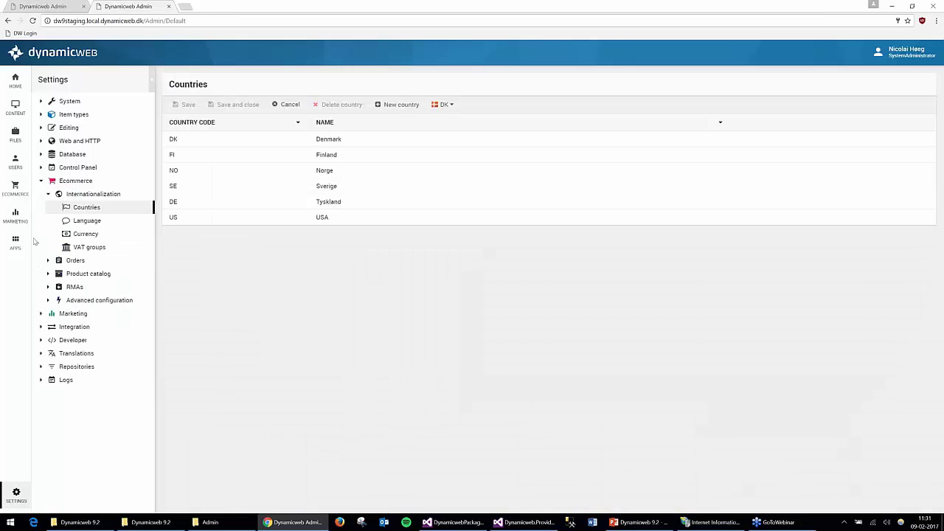
click(42, 340)
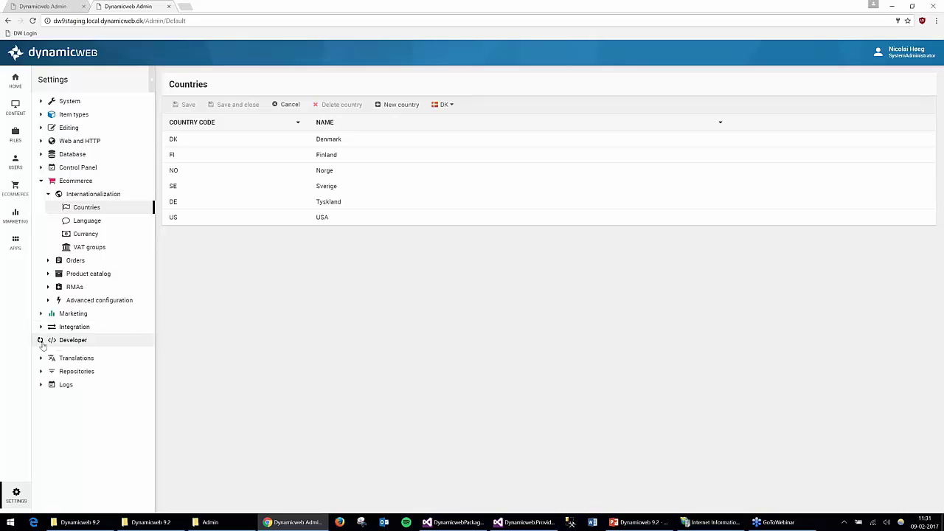
click(47, 380)
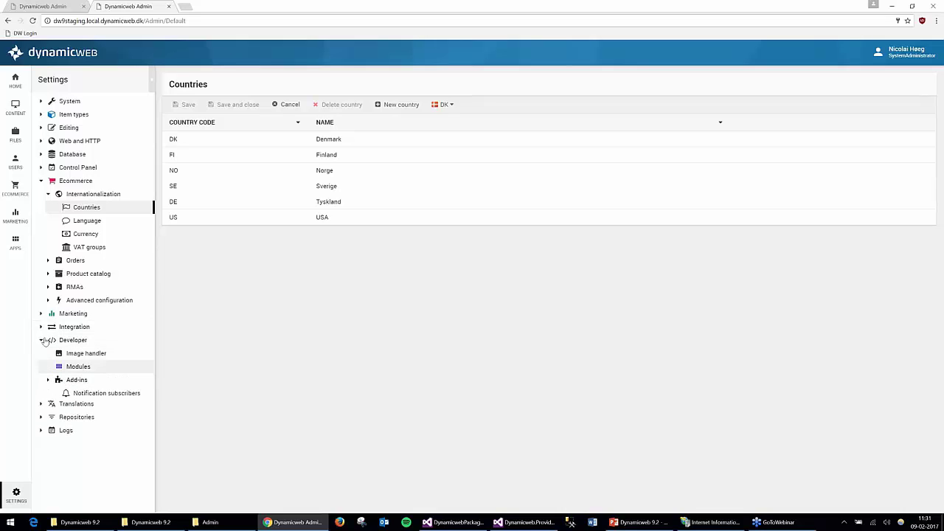
click(67, 340)
click(41, 340)
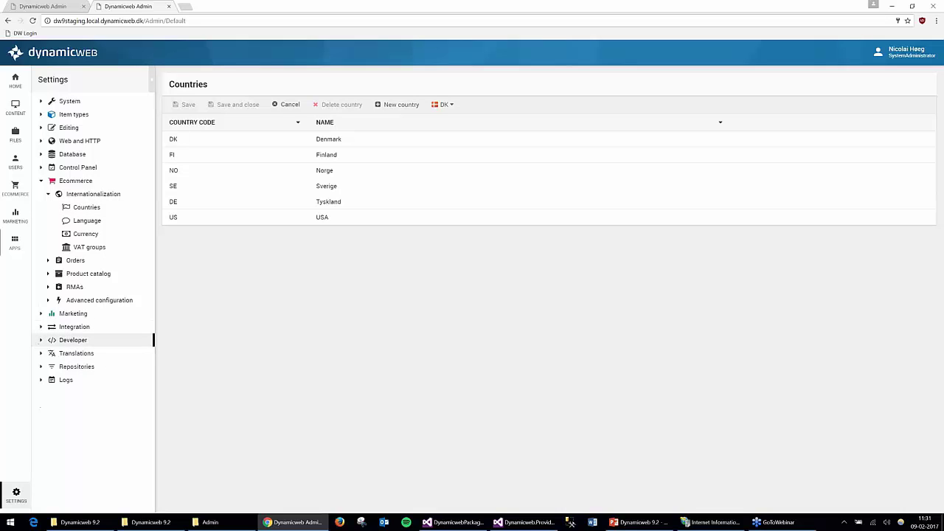
Step: Return to the dw9 site, log out, and sign back in through the DW Login bookmark
click(44, 6)
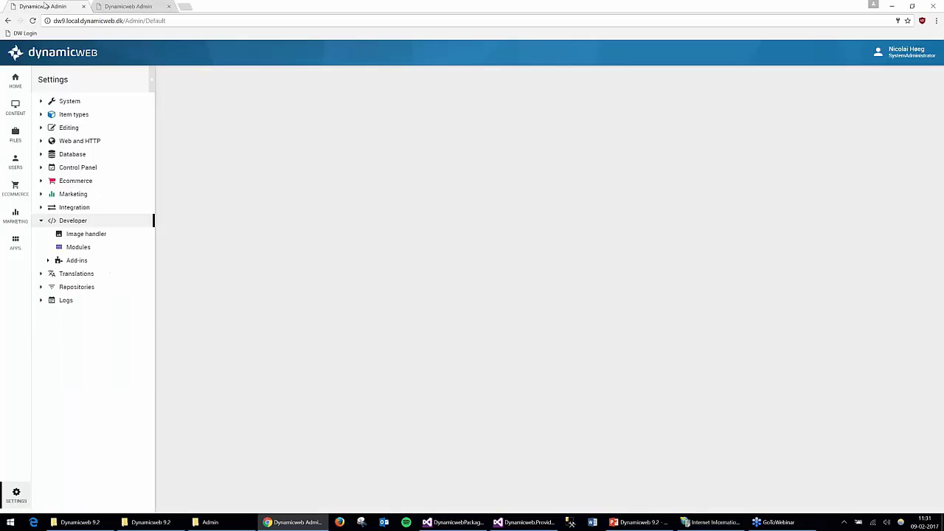
drag(767, 6, 515, 16)
click(649, 65)
click(664, 70)
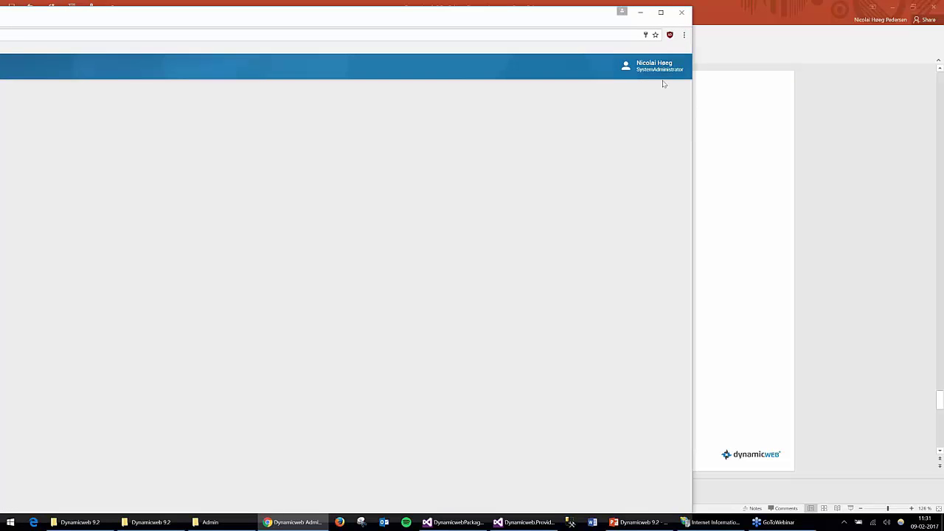
click(660, 70)
click(641, 111)
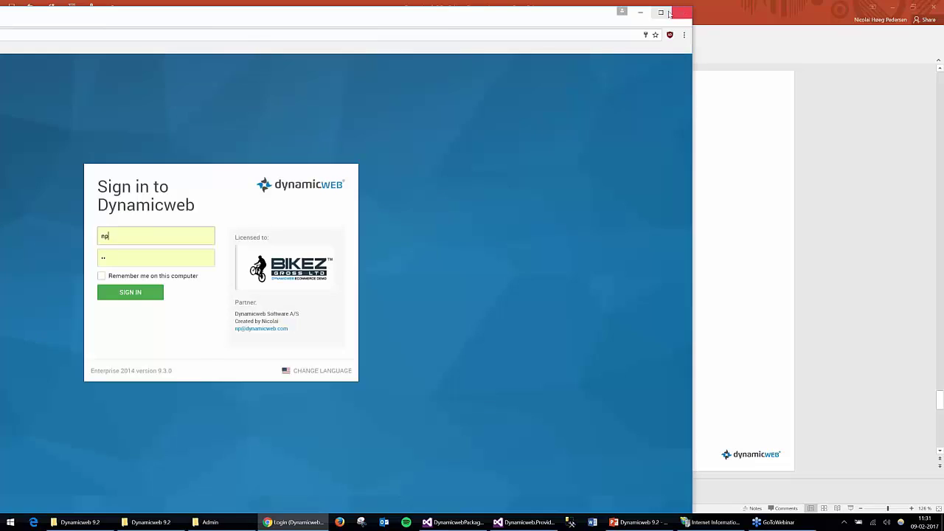
click(661, 12)
click(27, 33)
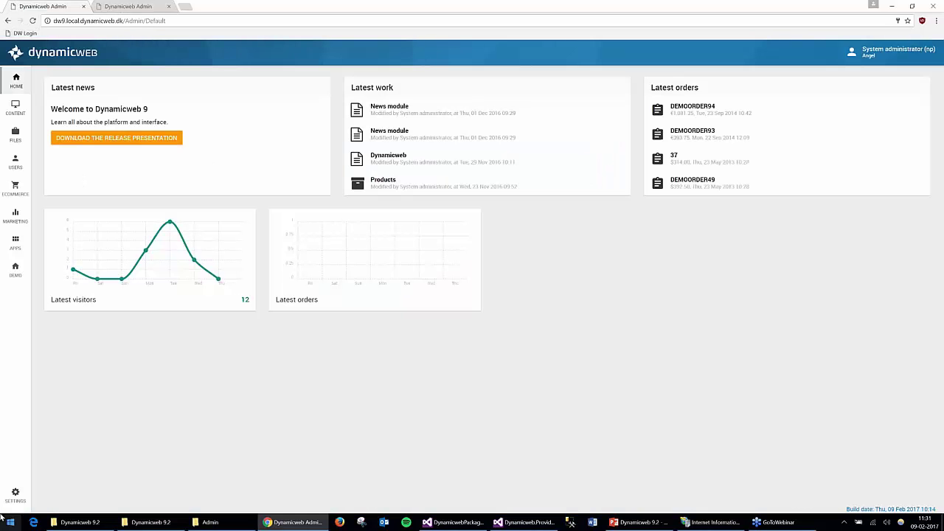
Step: Open the deployment transfer configuration for Ecommerce Internationalization in the Developer settings
click(15, 493)
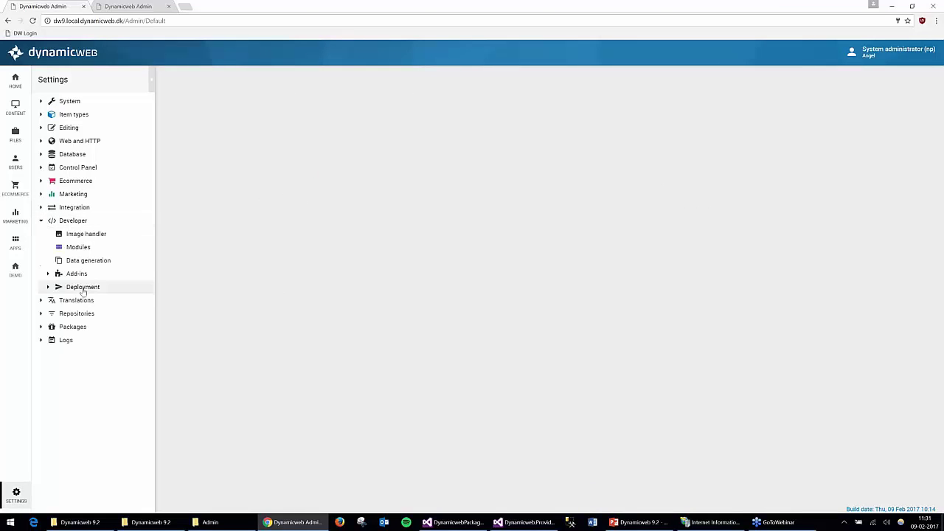
click(47, 288)
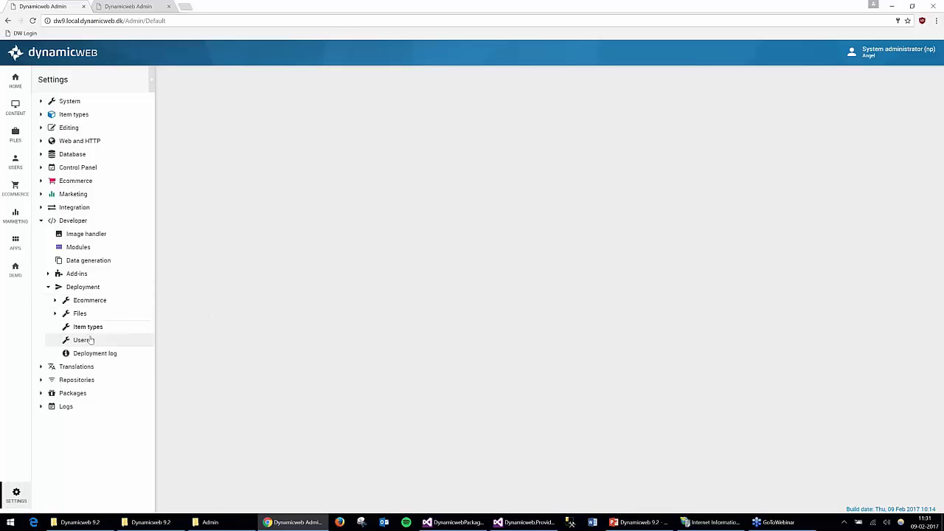
click(54, 300)
click(63, 313)
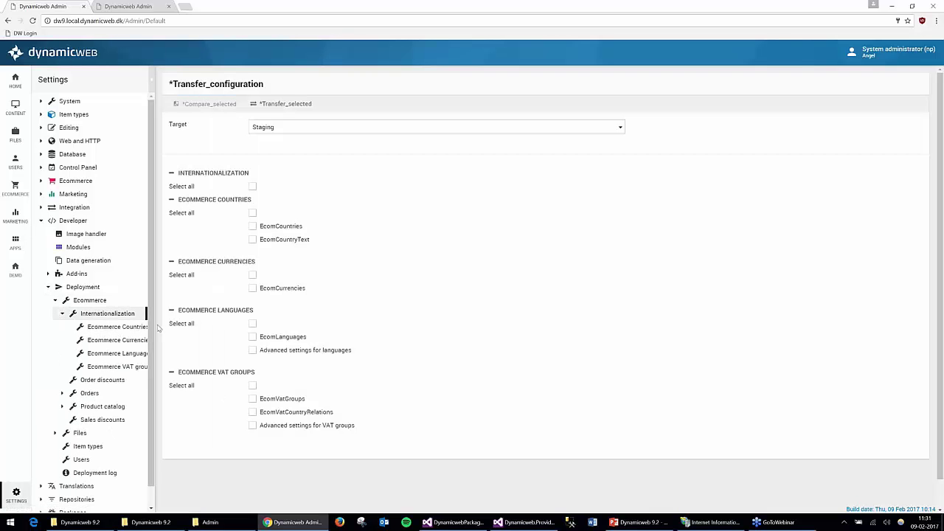
Step: Open the transfer configuration for the whole Ecommerce deployment group and look through its transferable tables
click(74, 300)
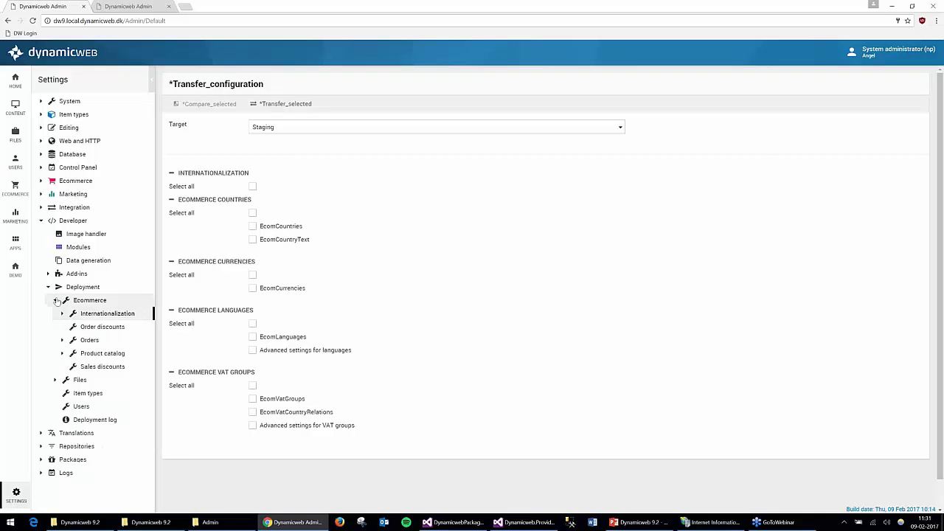
click(109, 303)
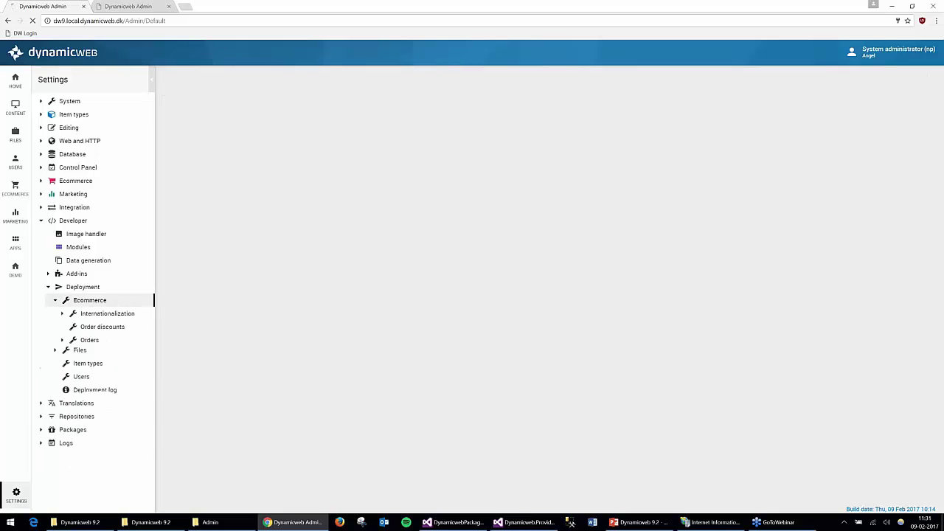
scroll(545, 288, down, 4)
scroll(482, 296, down, 8)
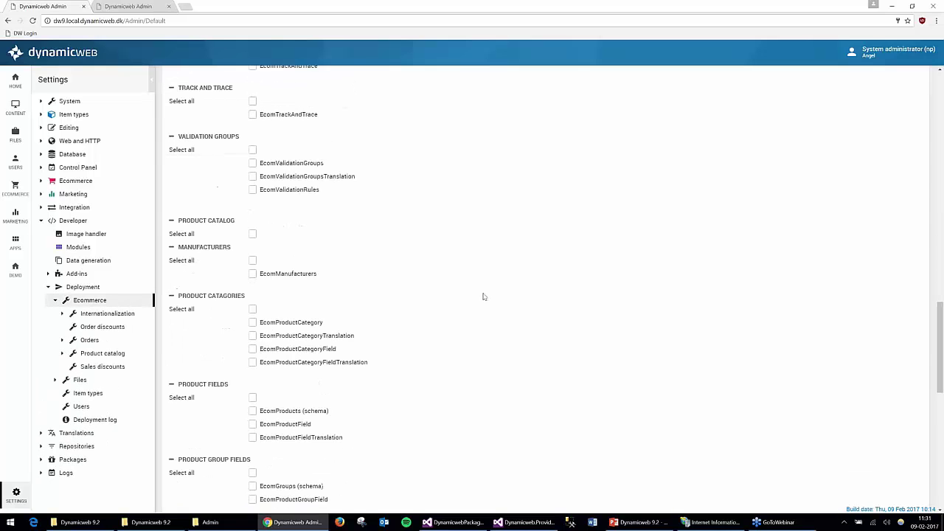
scroll(482, 295, up, 10)
scroll(482, 295, up, 3)
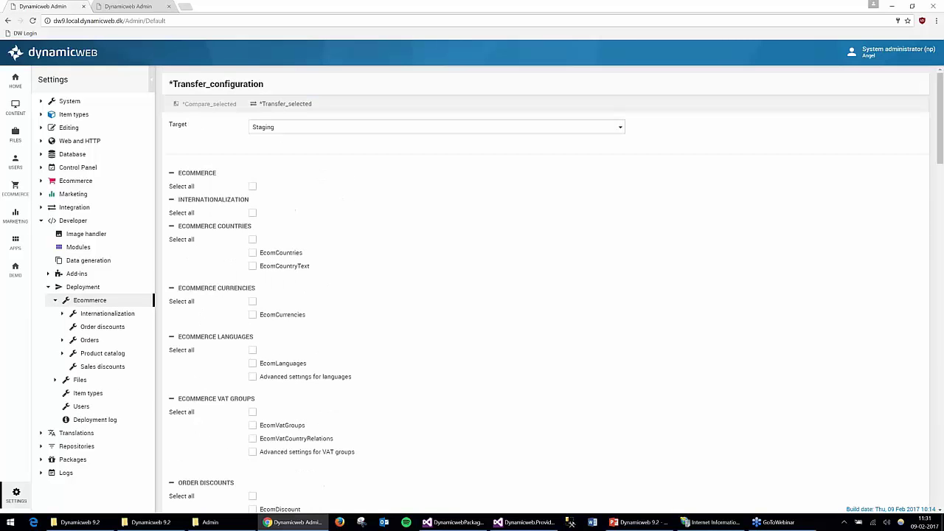
Step: Open the Ecommerce Countries transfer configuration and expand the general Ecommerce settings to show the Internationalization entries
click(103, 314)
click(122, 327)
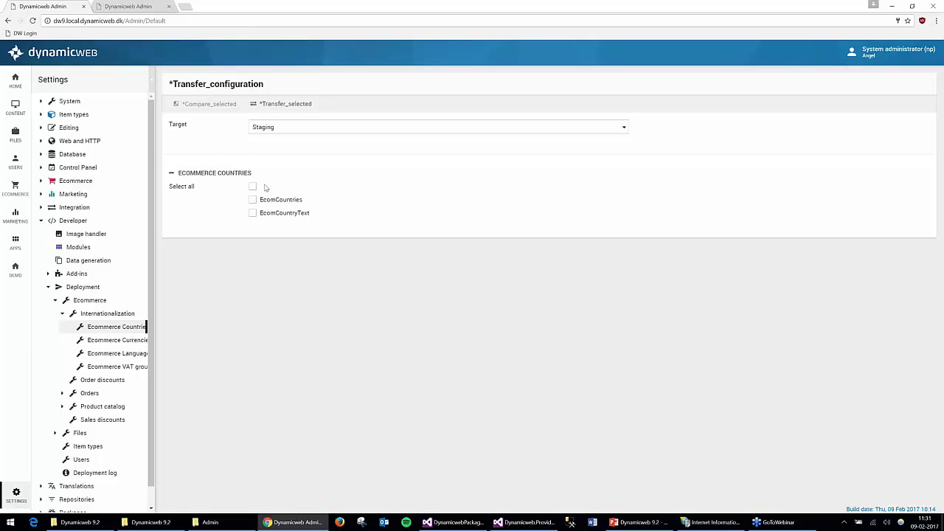
click(41, 181)
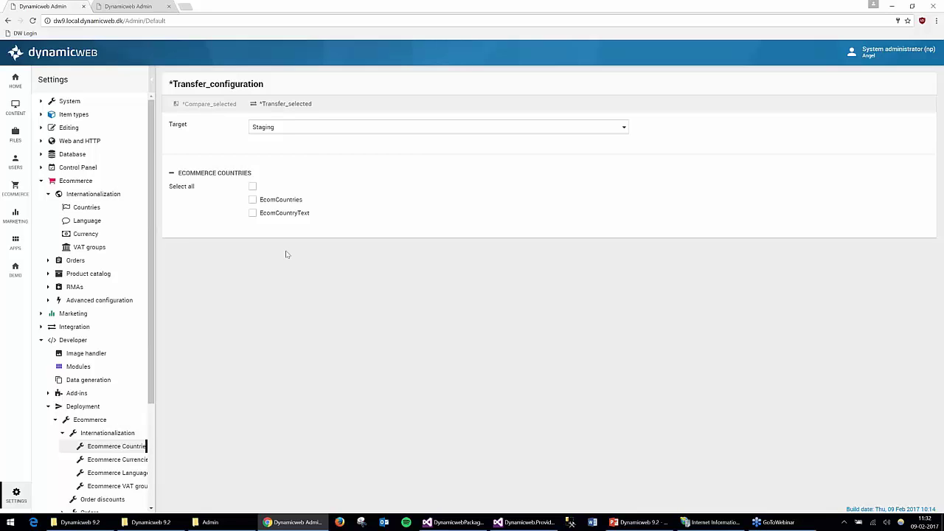
Step: Select all Ecommerce Countries tables and open the selection of their individual records for transfer to Staging
click(253, 187)
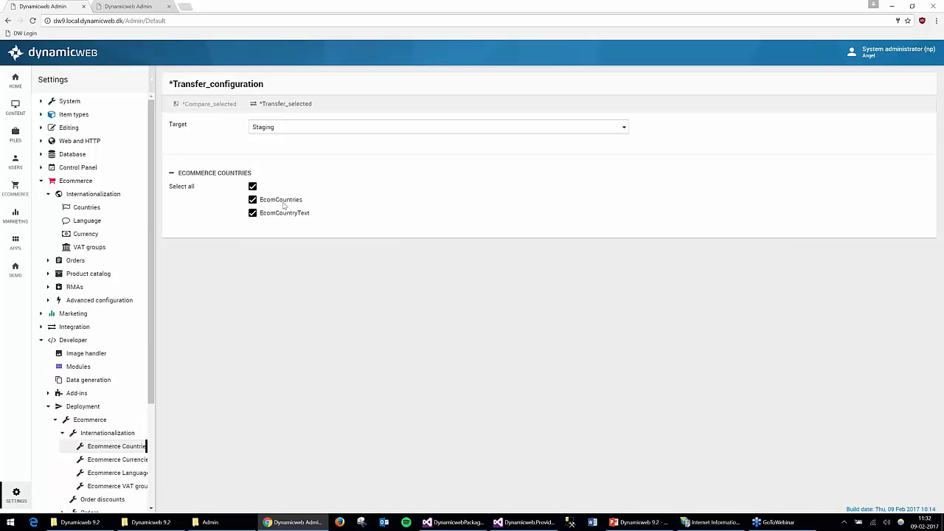
click(294, 105)
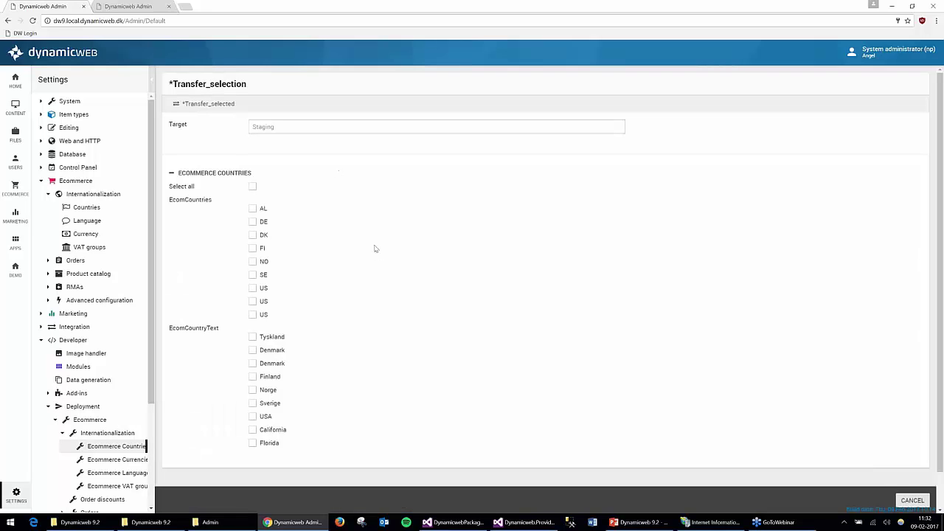
scroll(373, 249, down, 1)
scroll(371, 251, up, 1)
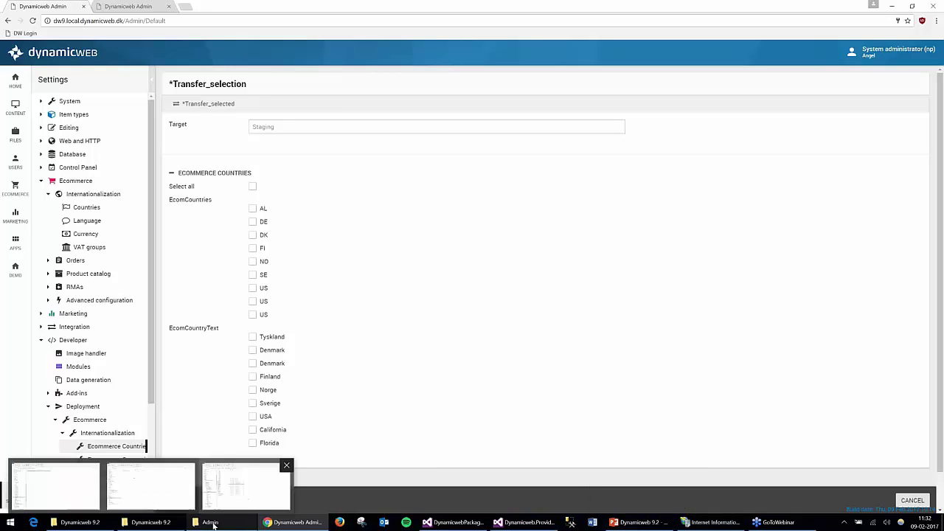
Step: Switch to Visual Studio and examine the data item types and SQL providers in the Ecommerce Countries deployment XML file
click(478, 525)
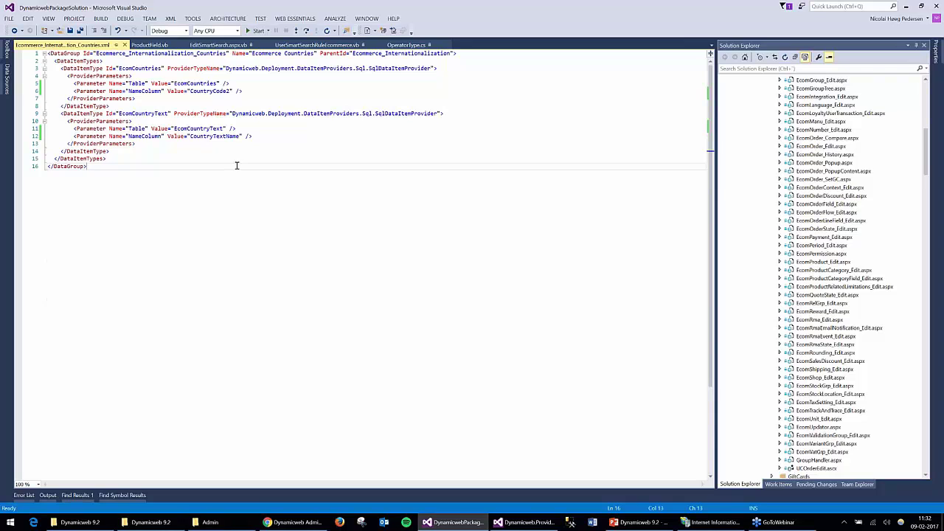
click(398, 68)
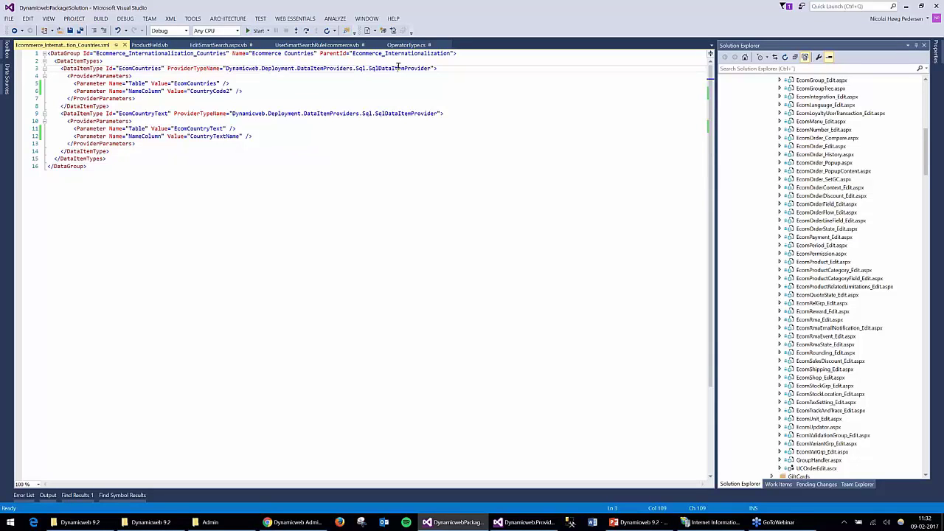
click(397, 113)
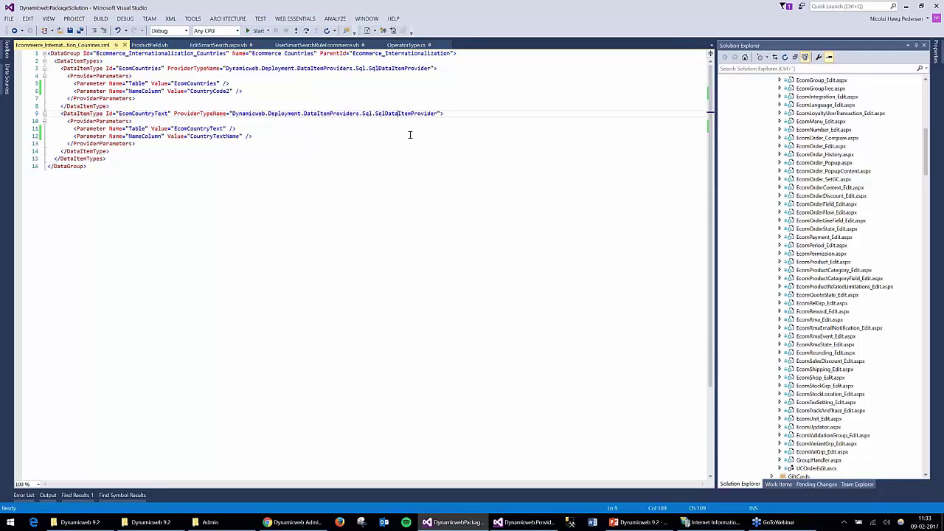
double_click(74, 63)
click(156, 193)
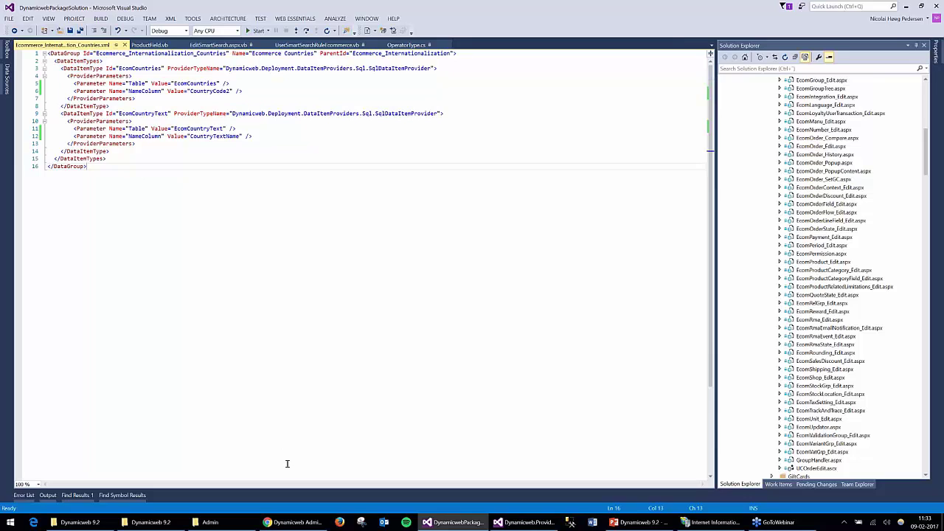
Step: Return to the Dynamicweb admin in Chrome and add Bahrain as a new country in the Ecommerce Internationalization settings
click(293, 522)
scroll(133, 362, down, 2)
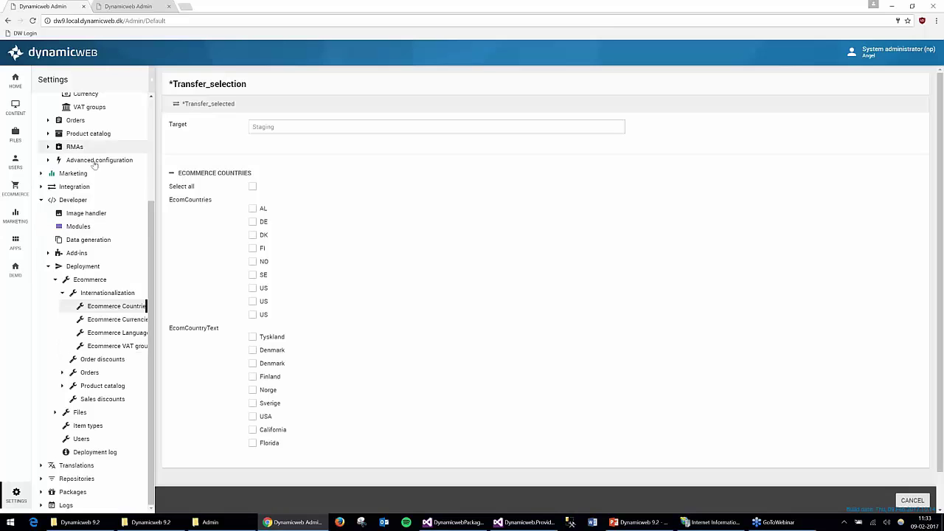
scroll(88, 159, up, 2)
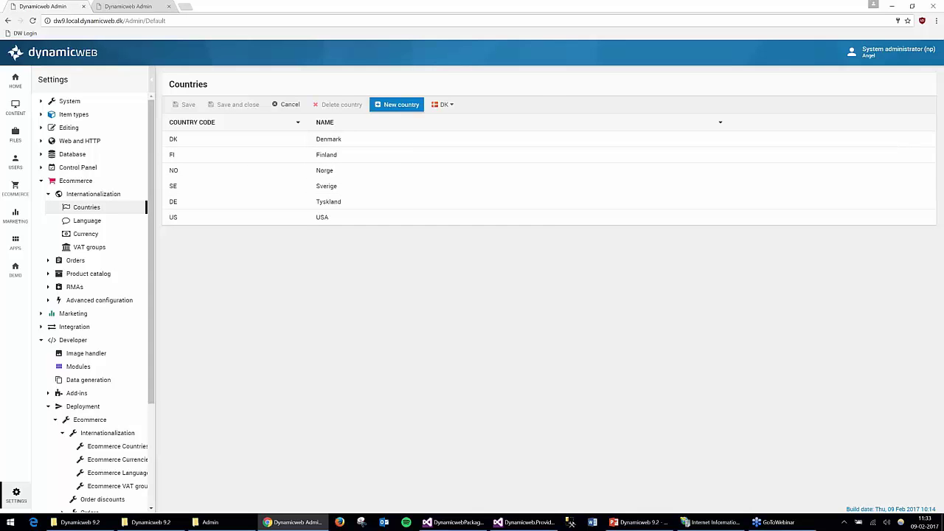
click(443, 104)
scroll(453, 232, down, 1)
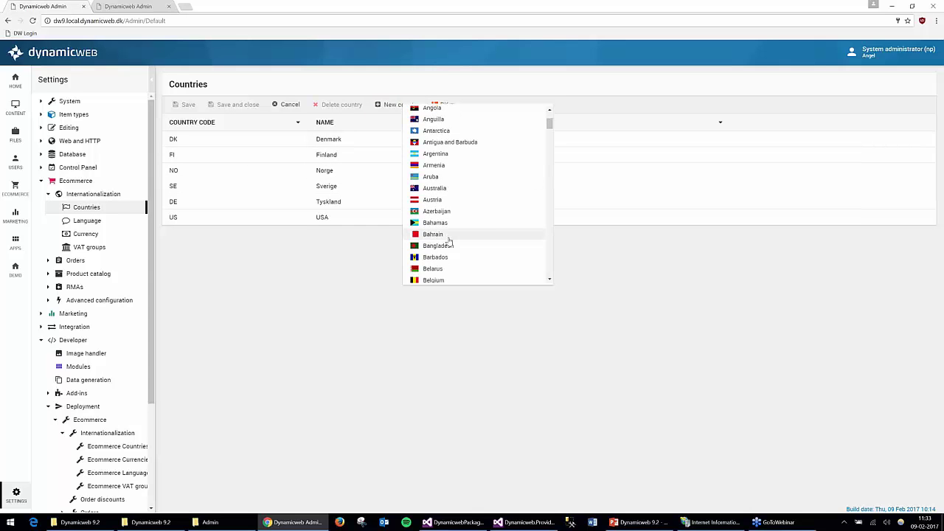
click(442, 234)
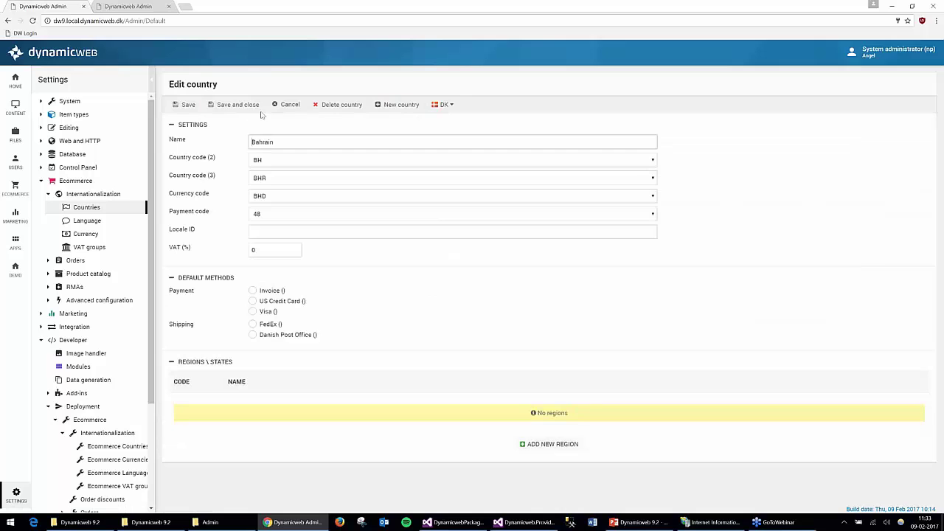
click(240, 104)
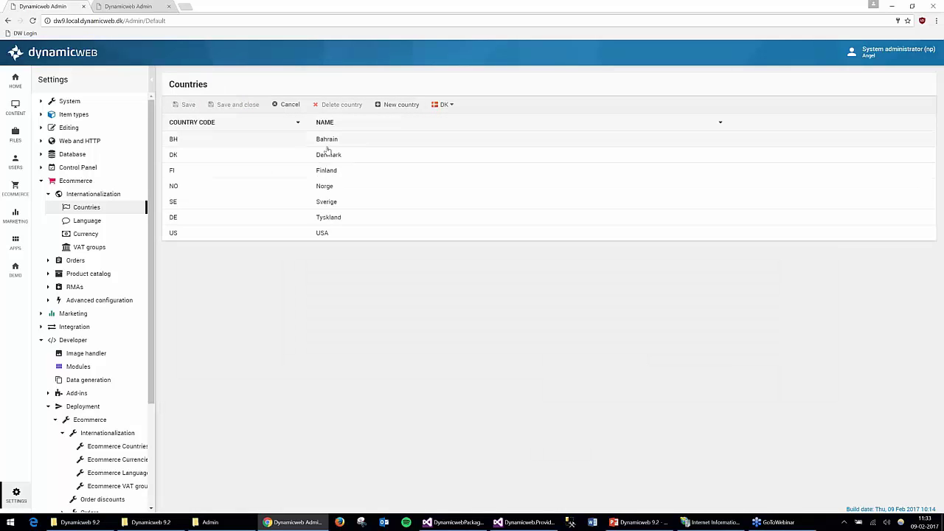
Step: Open the Countries list on the dw9staging site and compare it with the list on the local site
click(71, 22)
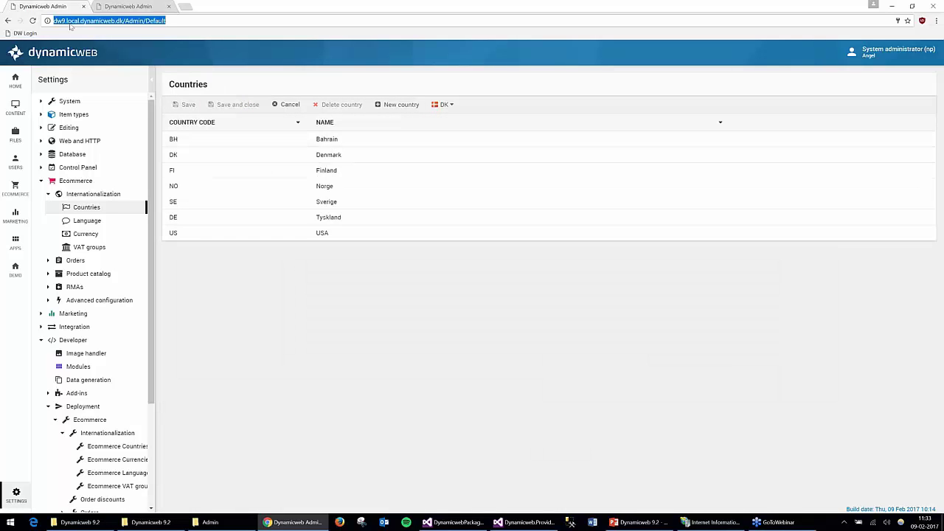
click(68, 20)
click(137, 6)
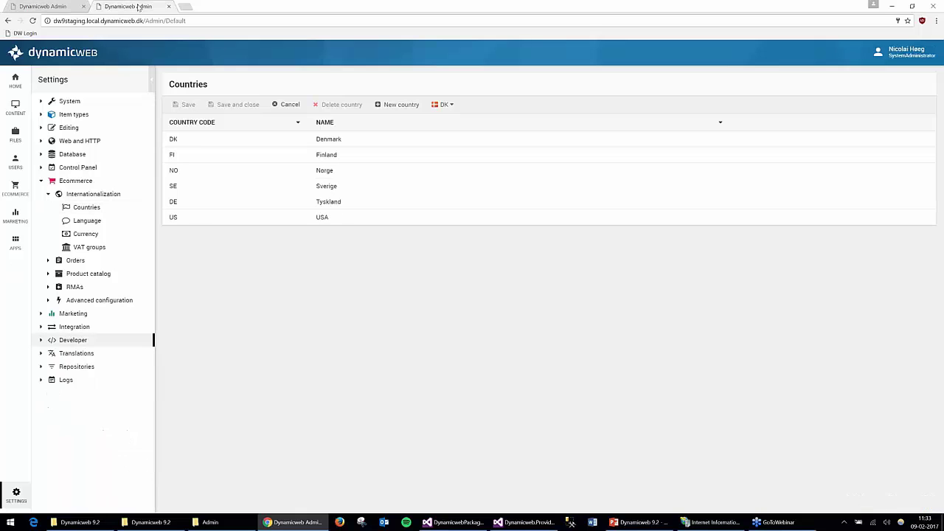
drag(61, 21, 186, 21)
click(256, 23)
click(86, 208)
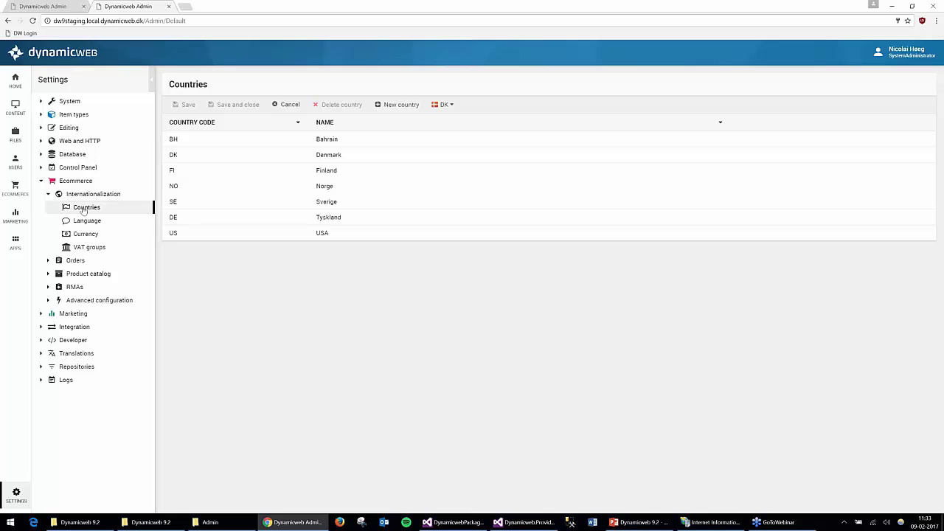
click(50, 6)
click(122, 7)
Step: Transfer all EcomCountries and EcomCountryText records from the local site to Staging, and check the staging site's Countries list
click(68, 5)
scroll(112, 295, down, 3)
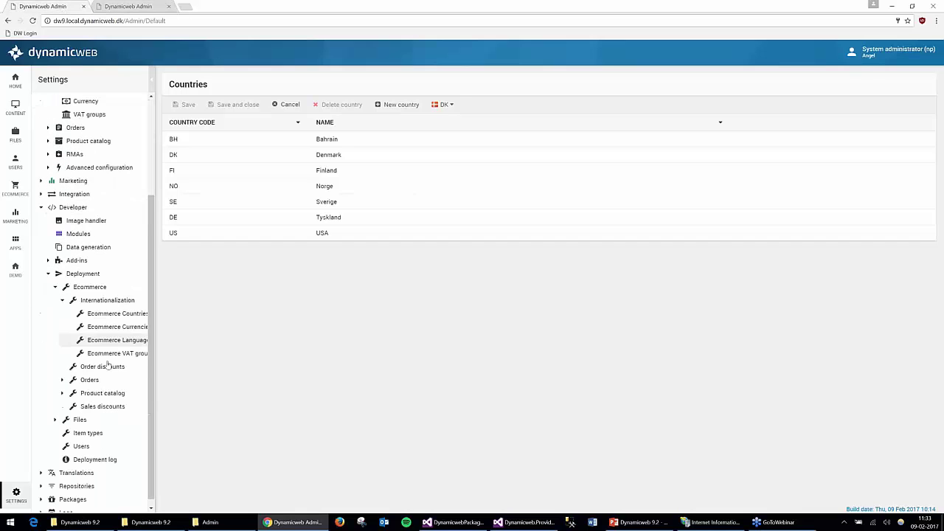
click(116, 314)
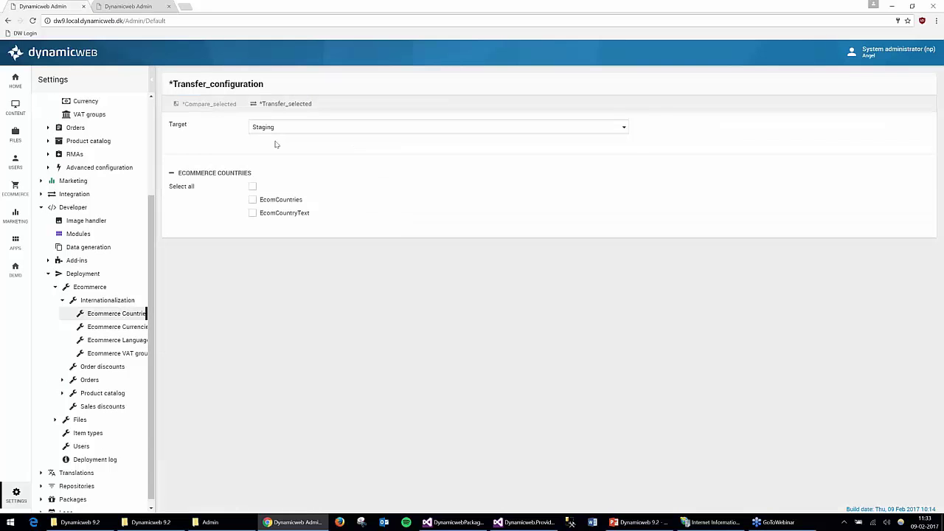
click(253, 186)
click(285, 104)
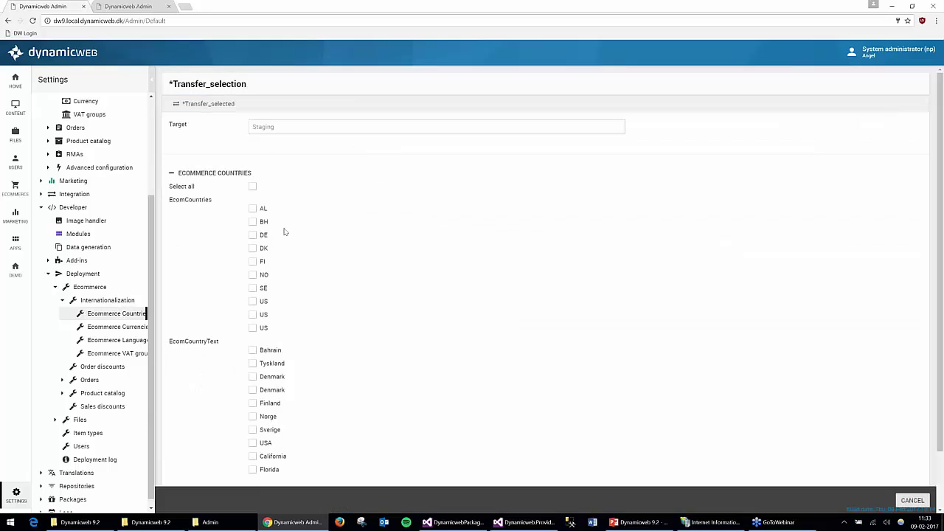
click(253, 187)
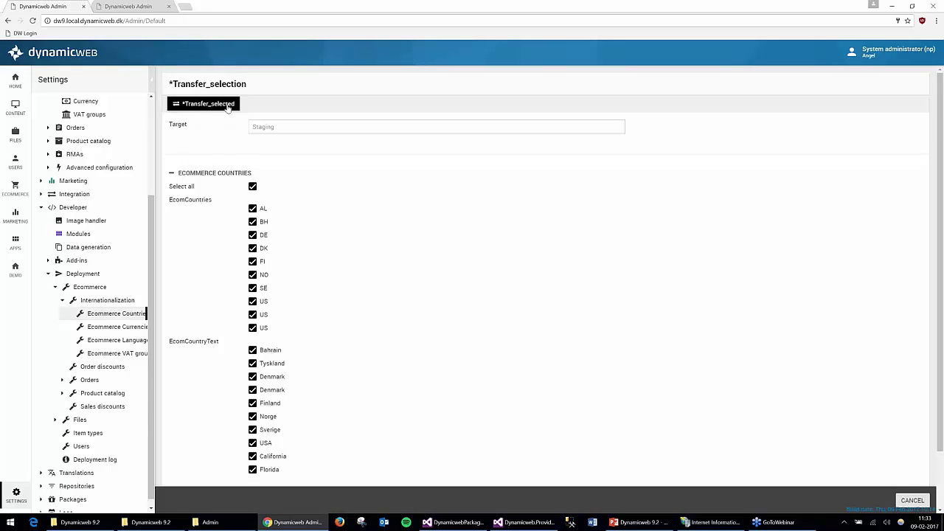
click(228, 107)
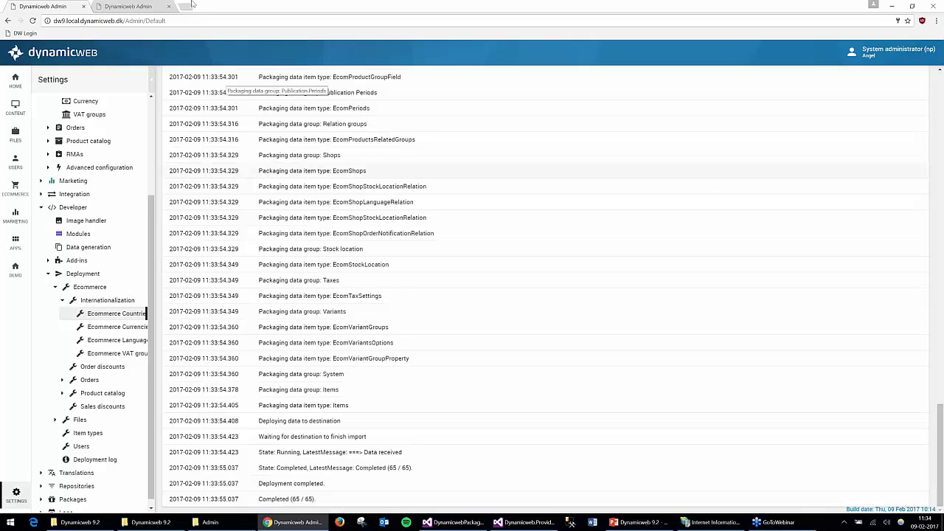
click(127, 6)
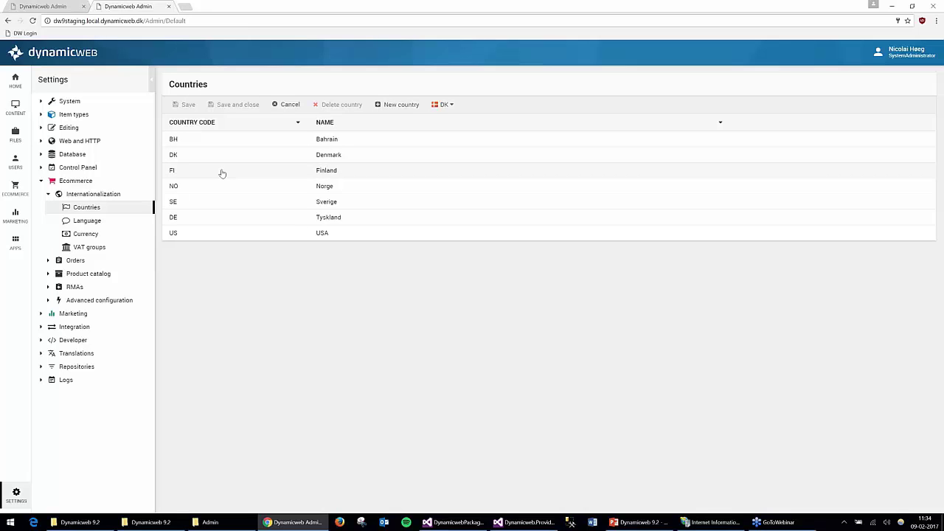
Step: Open the Staging deployment destination on the local site and review its URL, user name and password fields
click(64, 7)
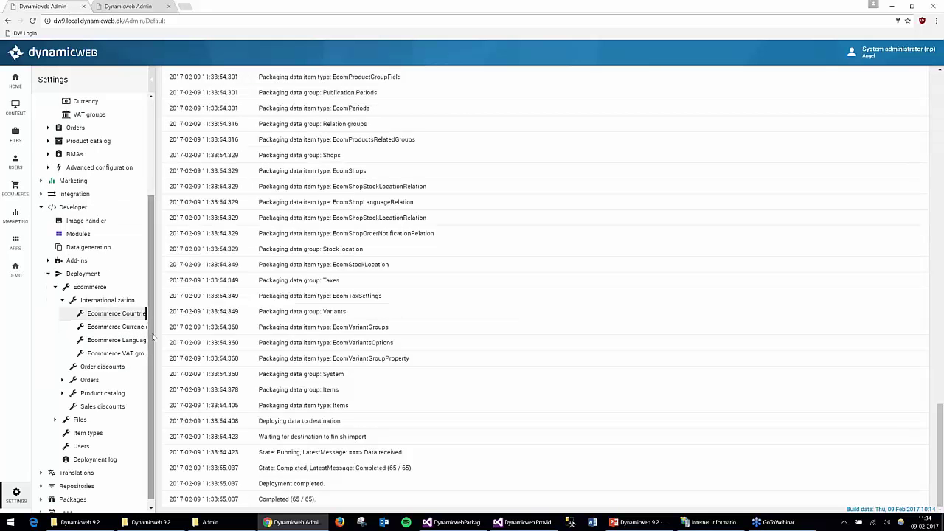
click(133, 329)
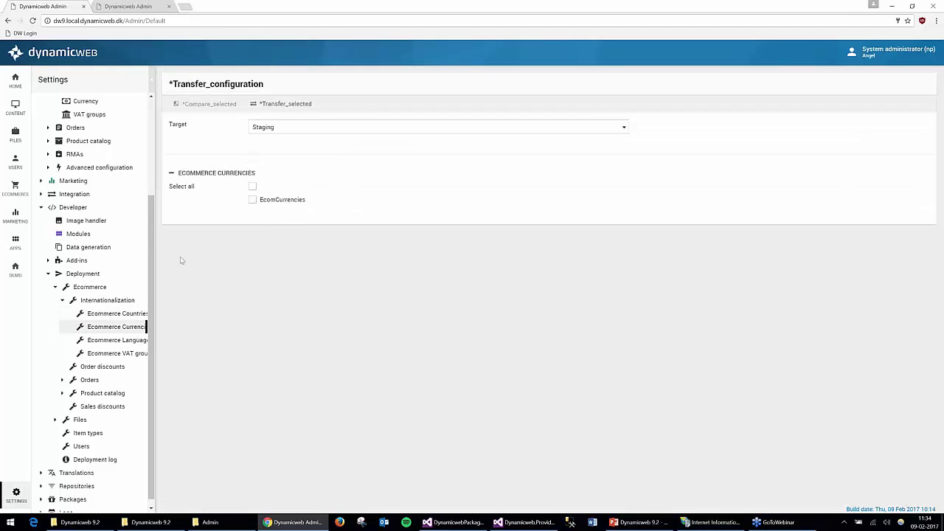
click(81, 276)
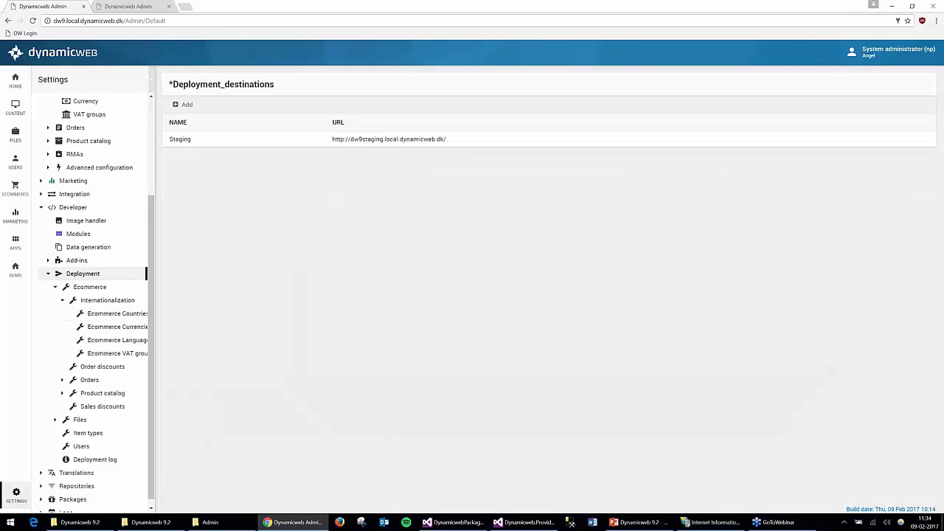
click(213, 138)
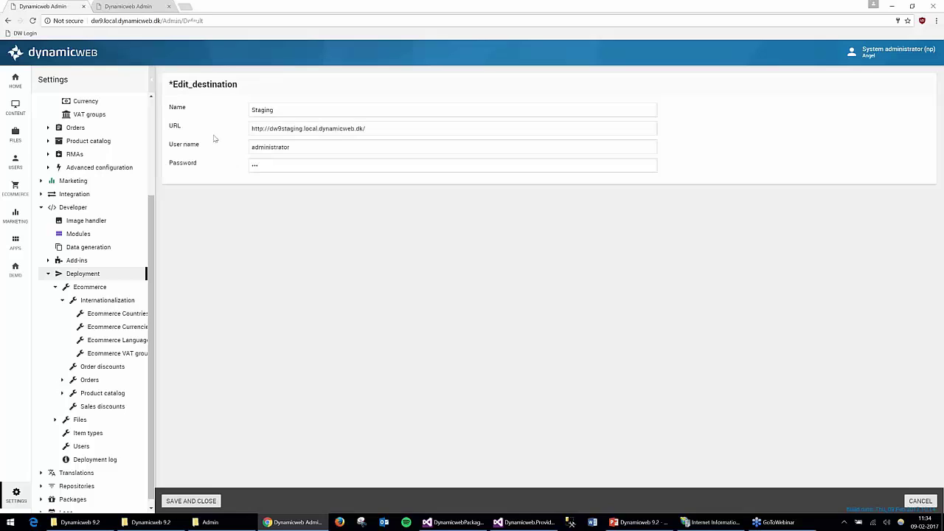
click(395, 129)
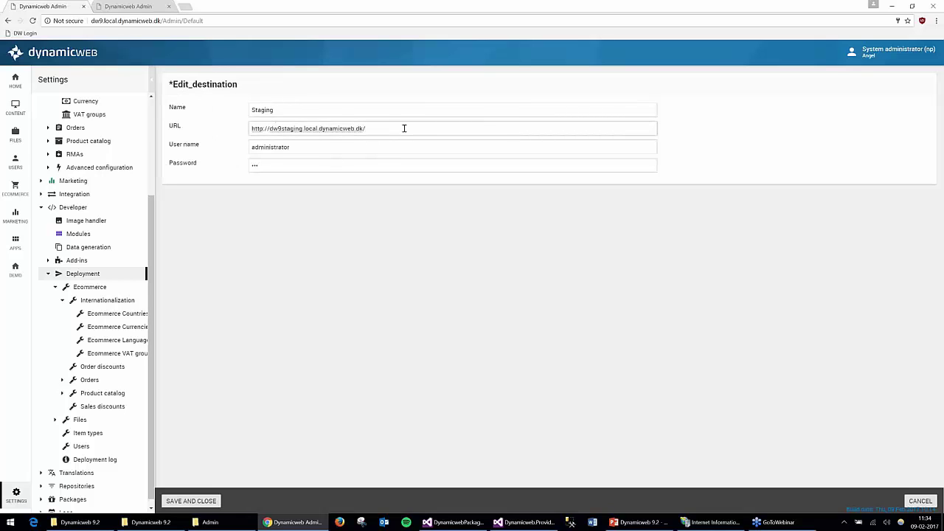
triple_click(404, 128)
click(312, 146)
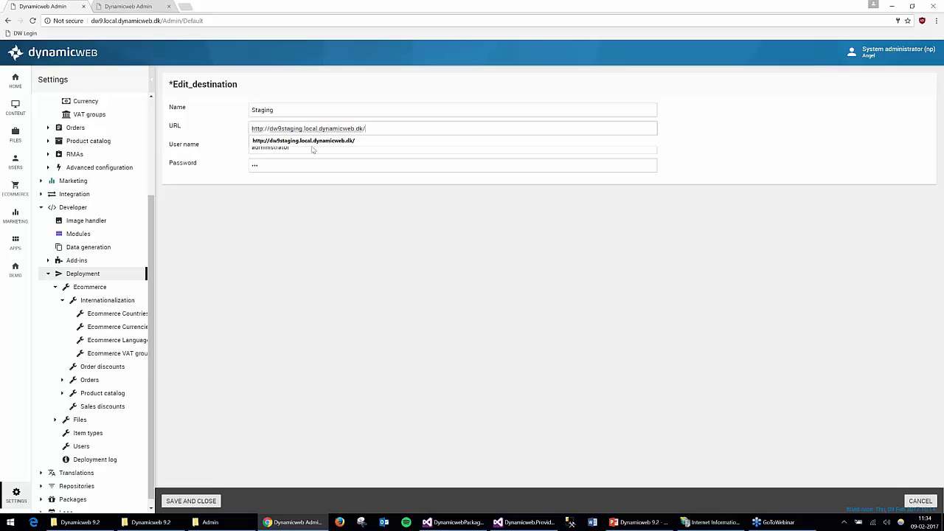
click(311, 165)
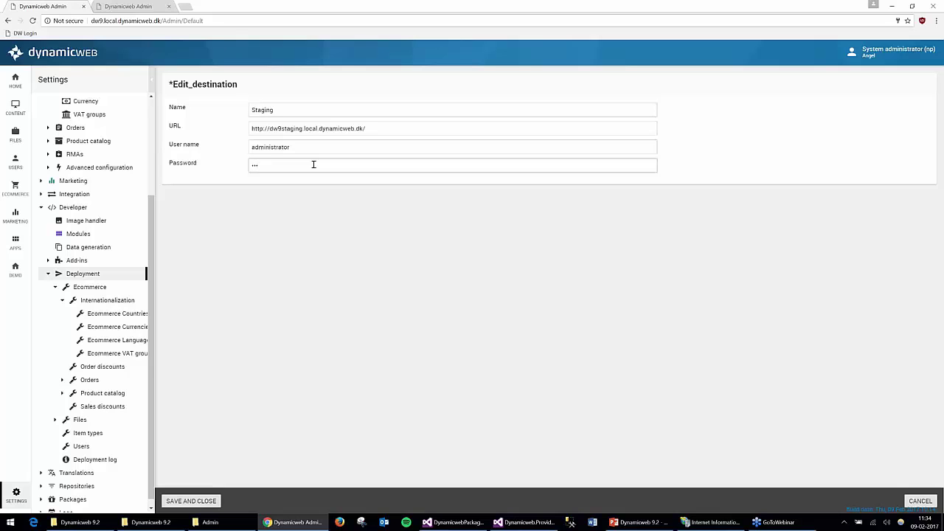
Step: Look through the transfer configurations for Ecommerce Languages, Ecommerce VAT groups and Order discounts
click(110, 327)
click(114, 340)
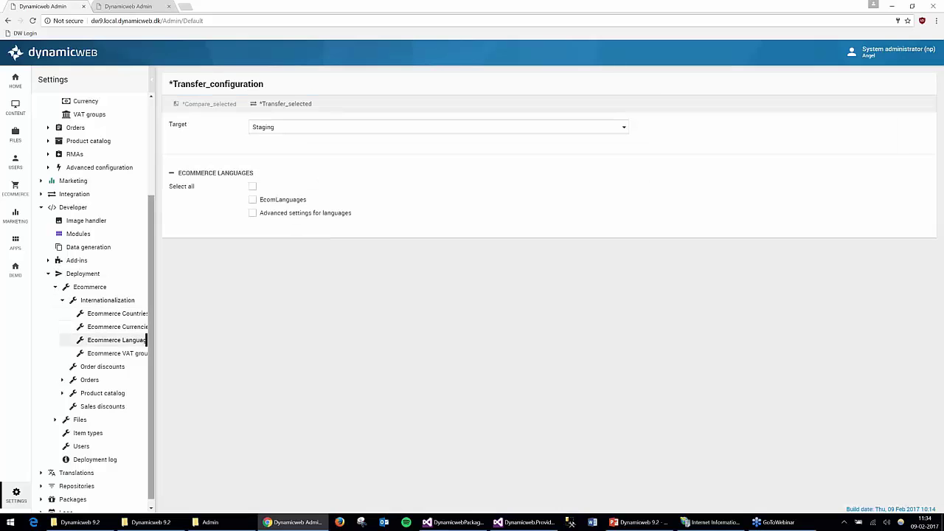
click(116, 355)
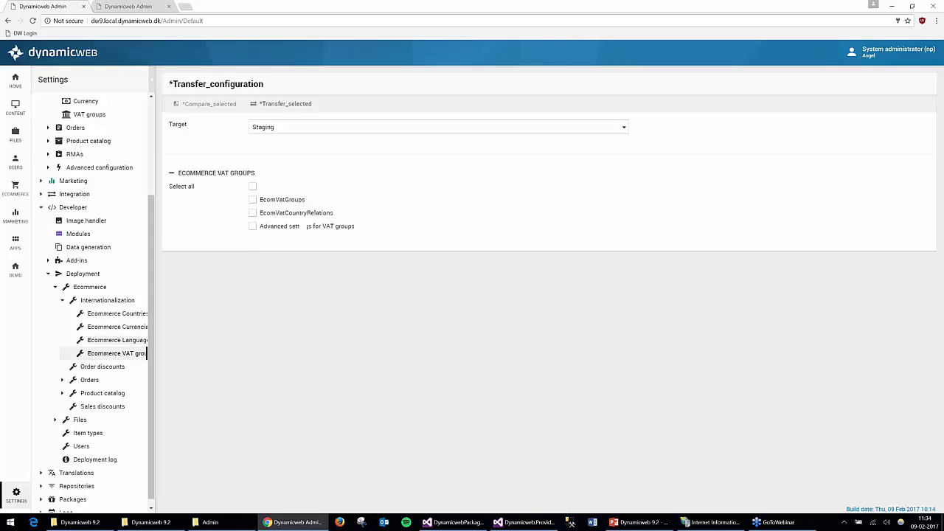
click(62, 301)
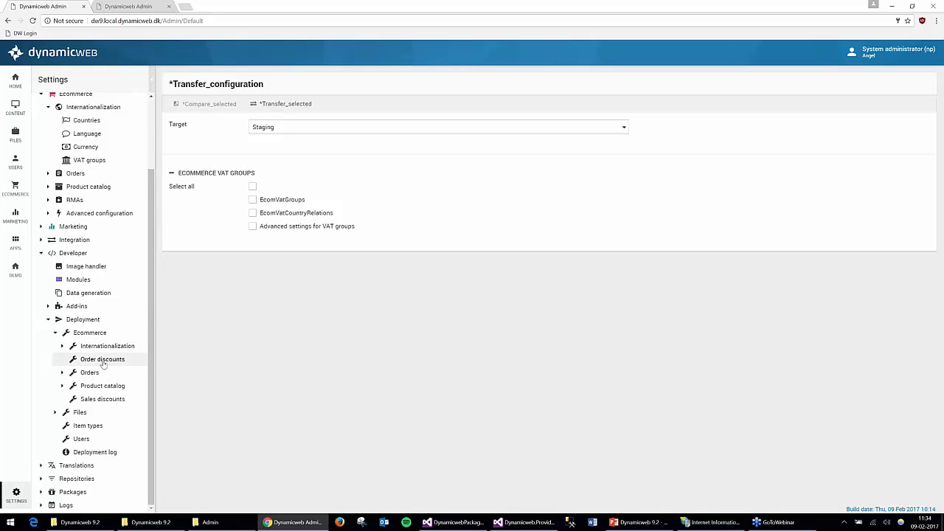
click(101, 359)
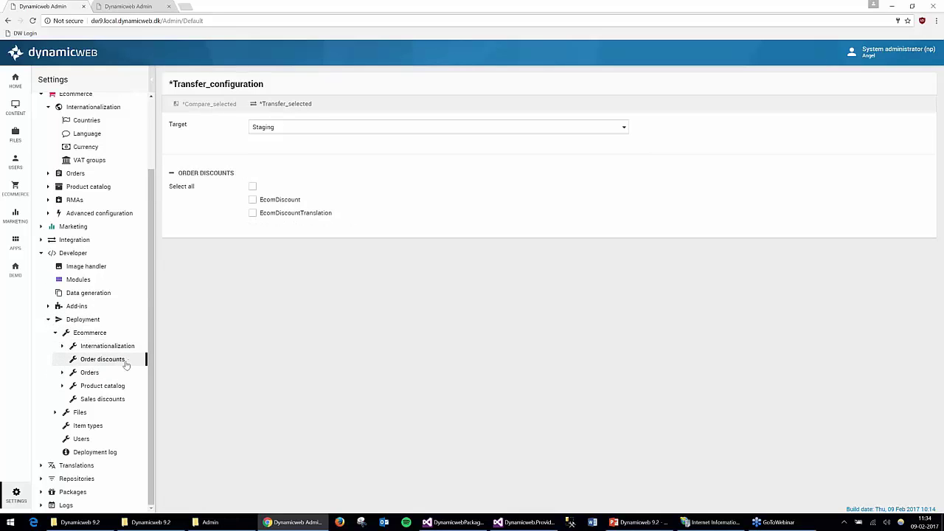
Step: Select all Order fields tables for Staging and look through their individual records in the transfer selection
click(62, 373)
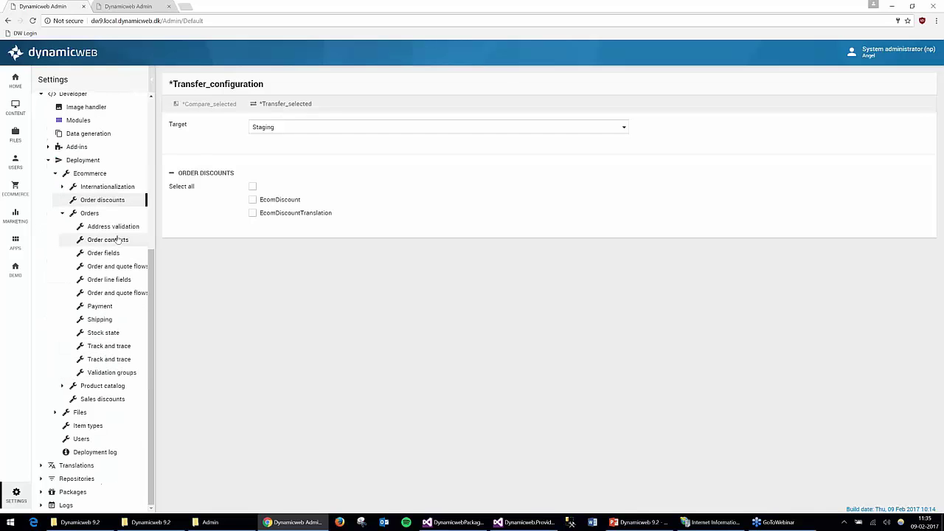
click(110, 255)
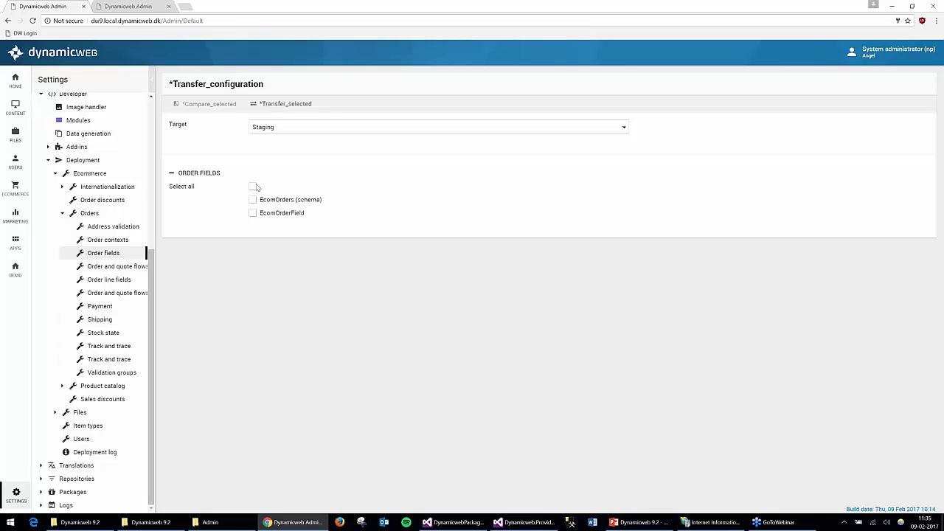
click(253, 187)
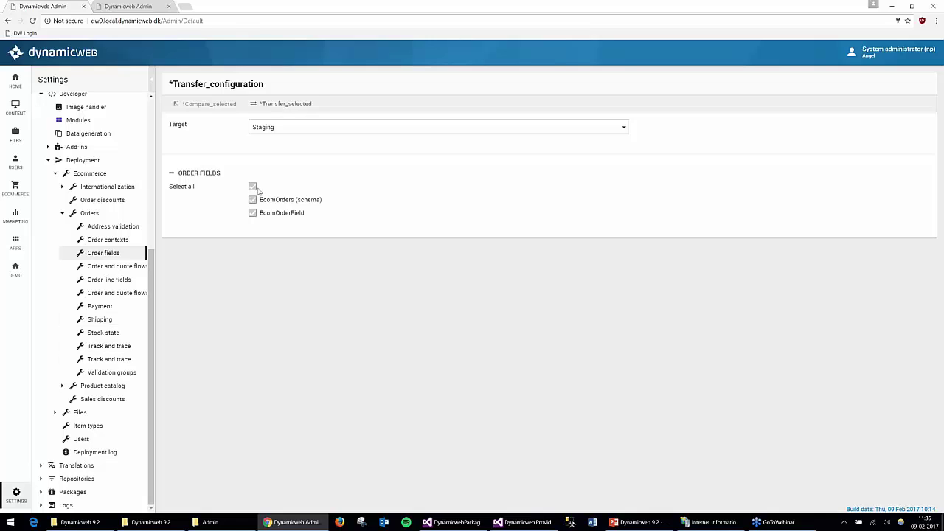
click(287, 106)
scroll(417, 185, down, 6)
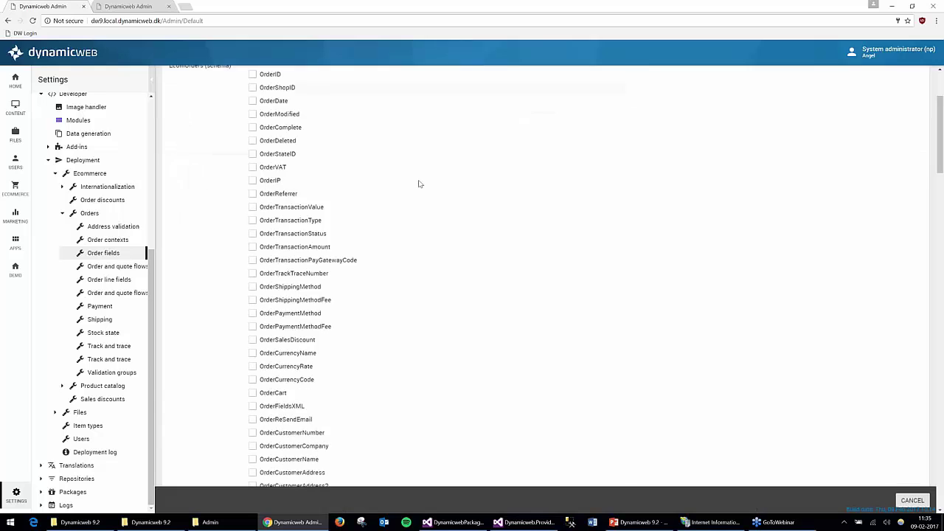
scroll(418, 185, up, 8)
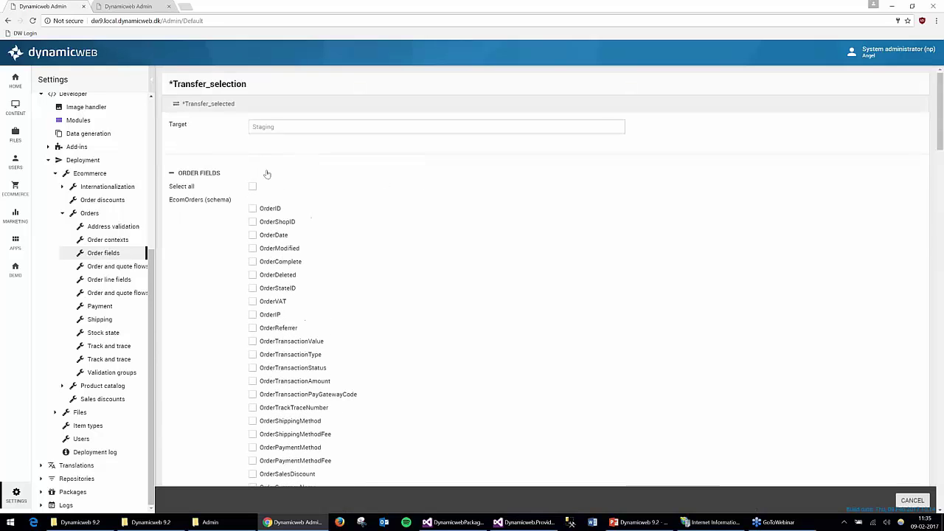
click(62, 214)
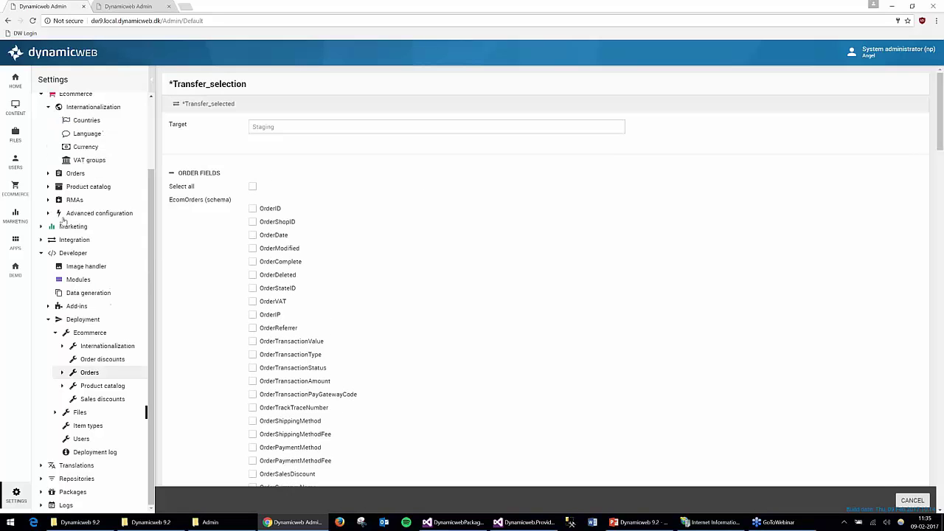
Step: View the deployment log, and bring up the individual files of all Item types in the transfer selection for Staging
click(95, 453)
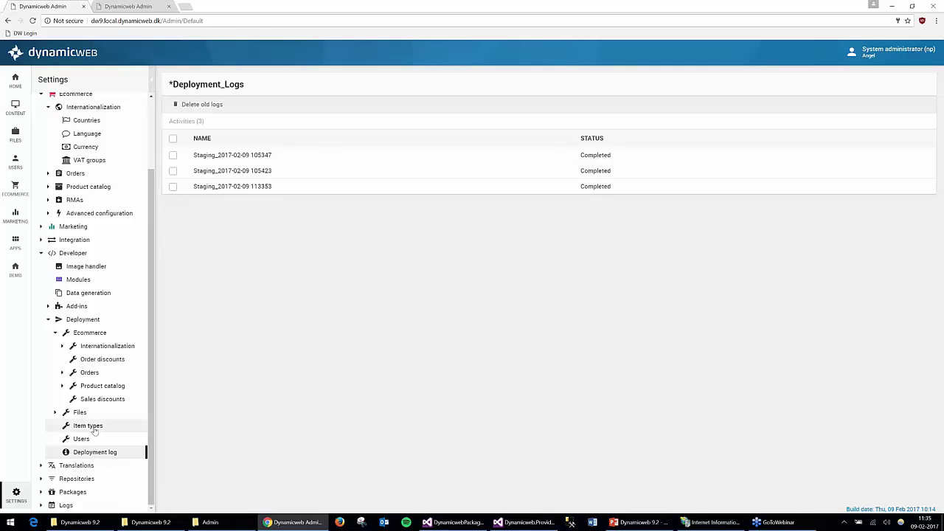
click(94, 427)
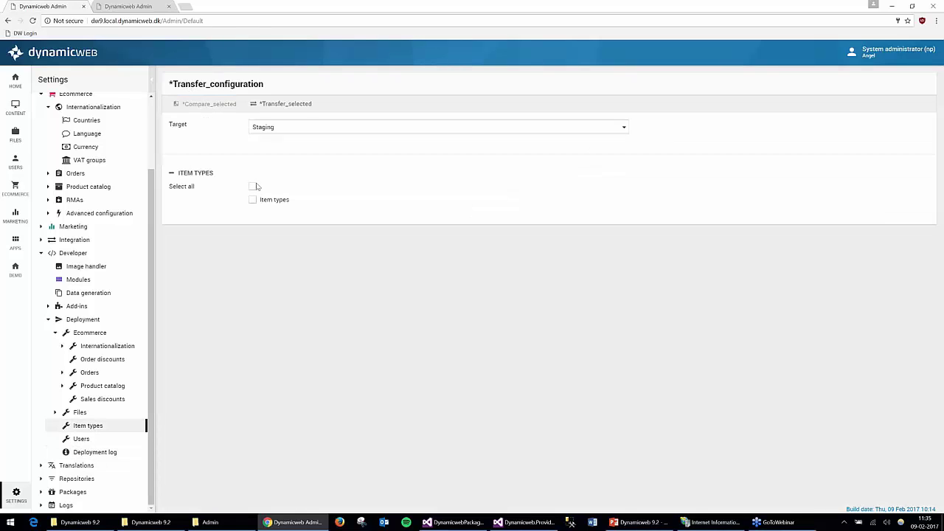
click(254, 187)
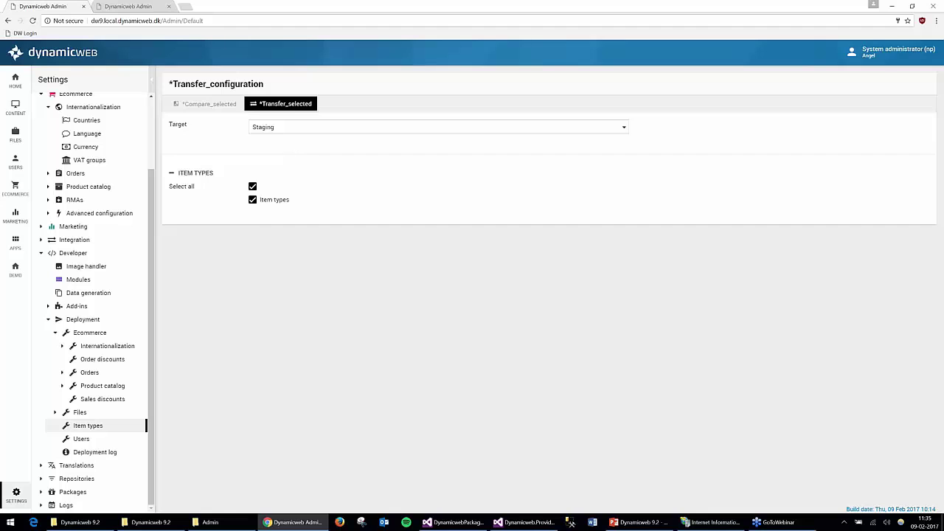
click(283, 104)
scroll(426, 209, down, 5)
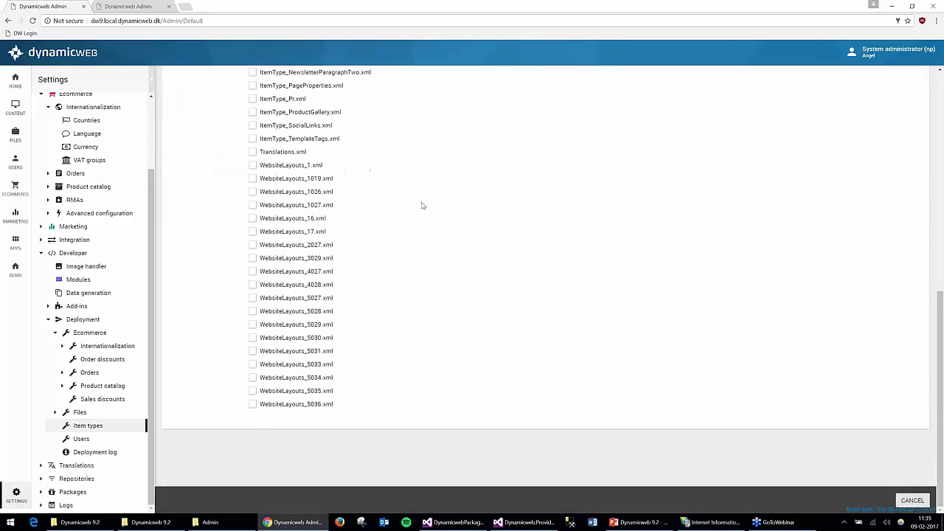
scroll(423, 205, up, 10)
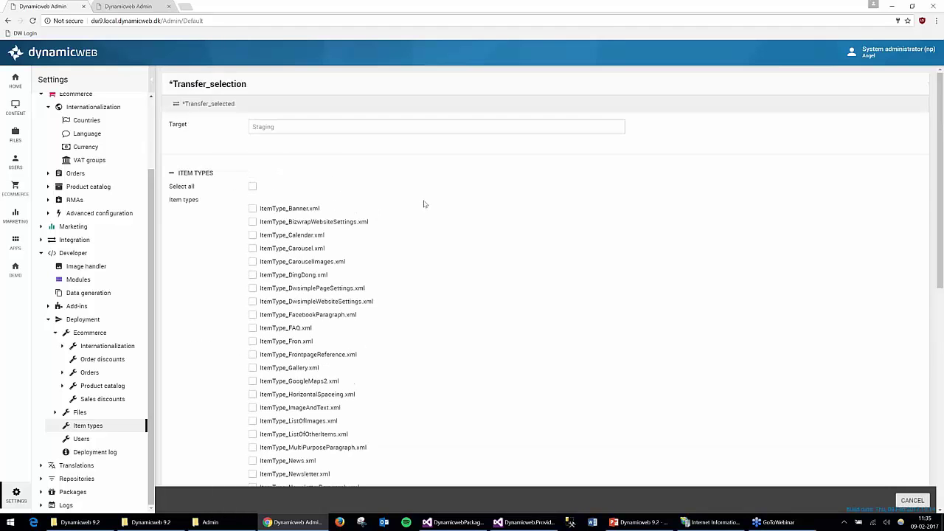
Step: Select all item type XML files in the Staging transfer selection and look through the list
click(252, 188)
scroll(306, 221, down, 1)
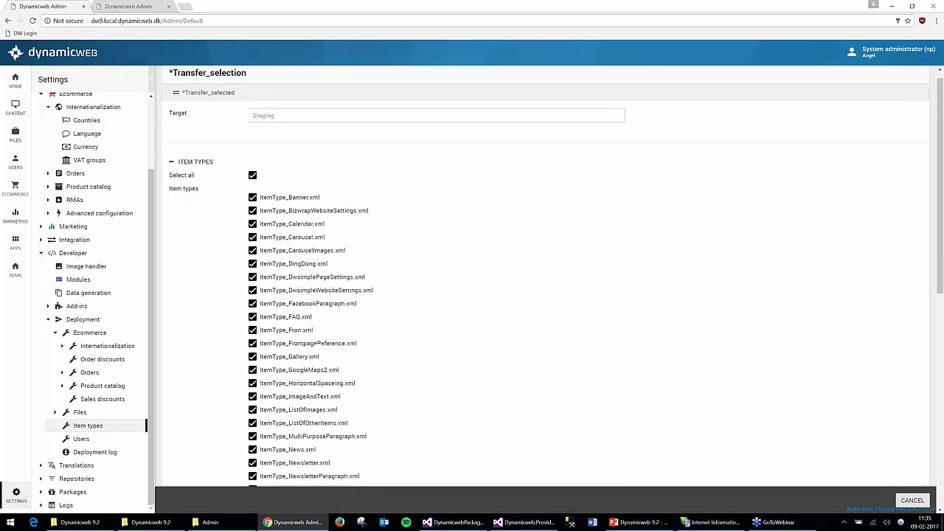
scroll(369, 295, down, 1)
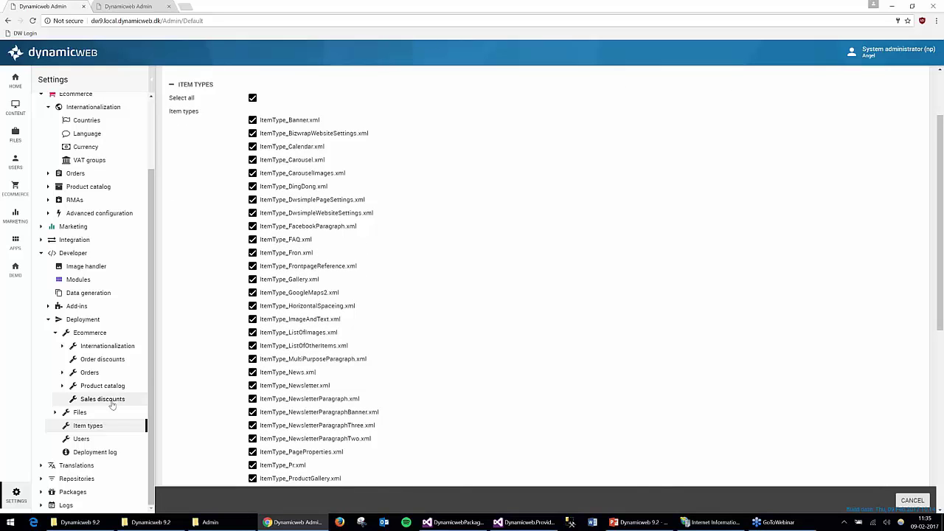
scroll(233, 275, up, 1)
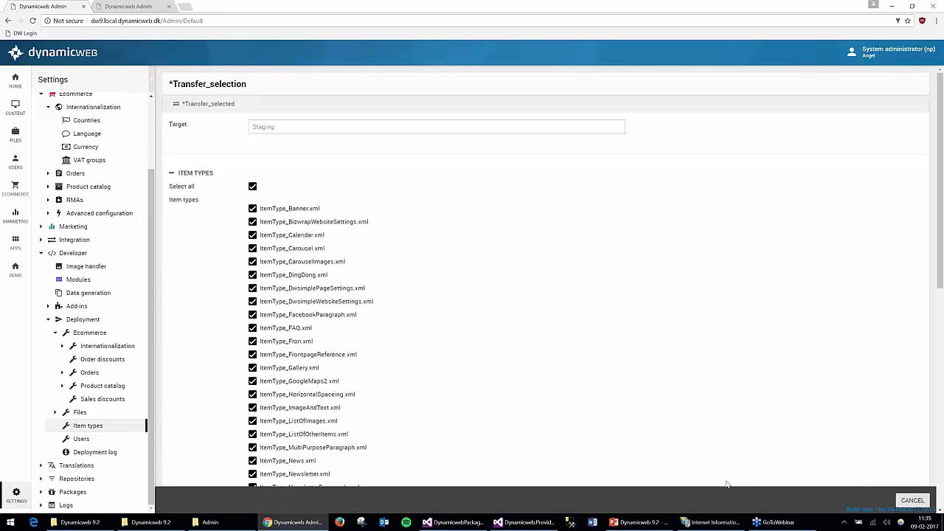
Step: Switch to the Dynamicweb 9.2 presentation in PowerPoint and start the slide show from the current slide
click(653, 524)
key(shift+F5)
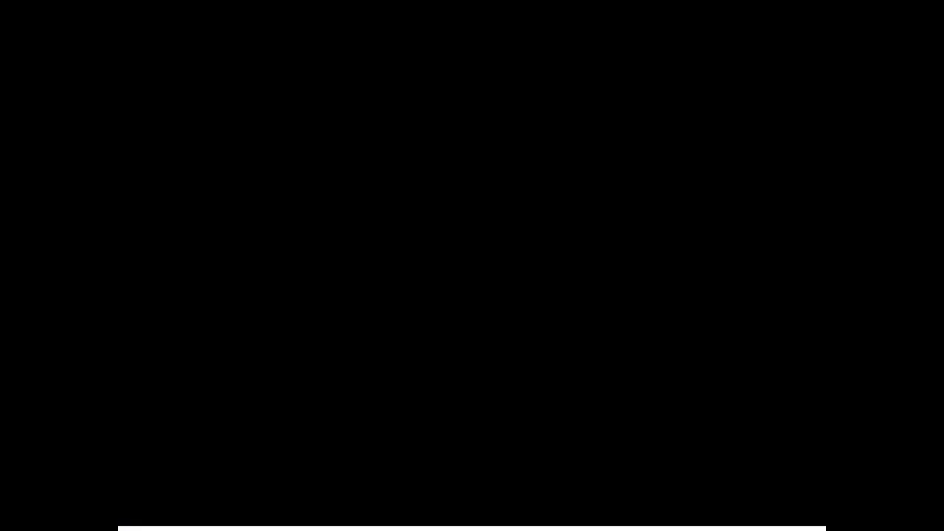